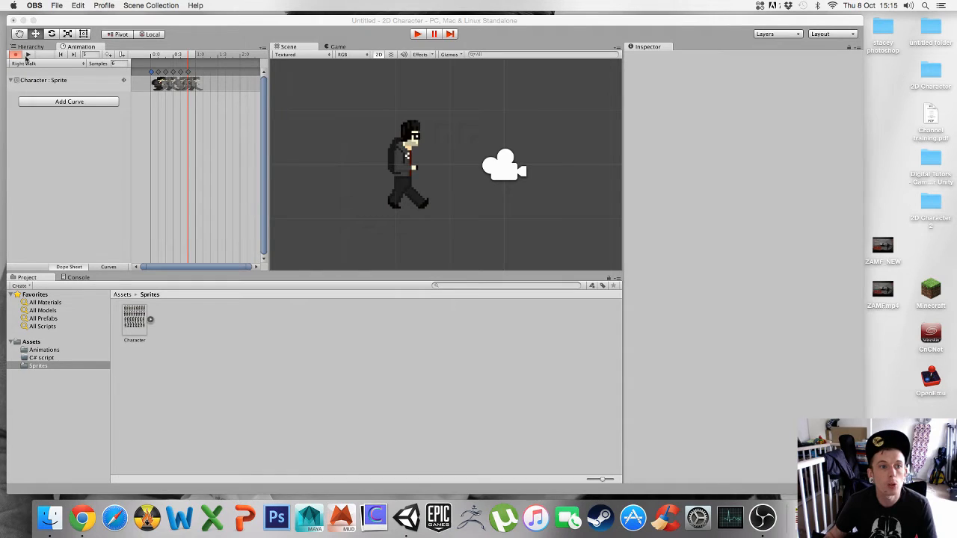
- Preview the Right Walk, Left Walk, Idle Right and Idle Left animation clips on the character
left_click(27, 56)
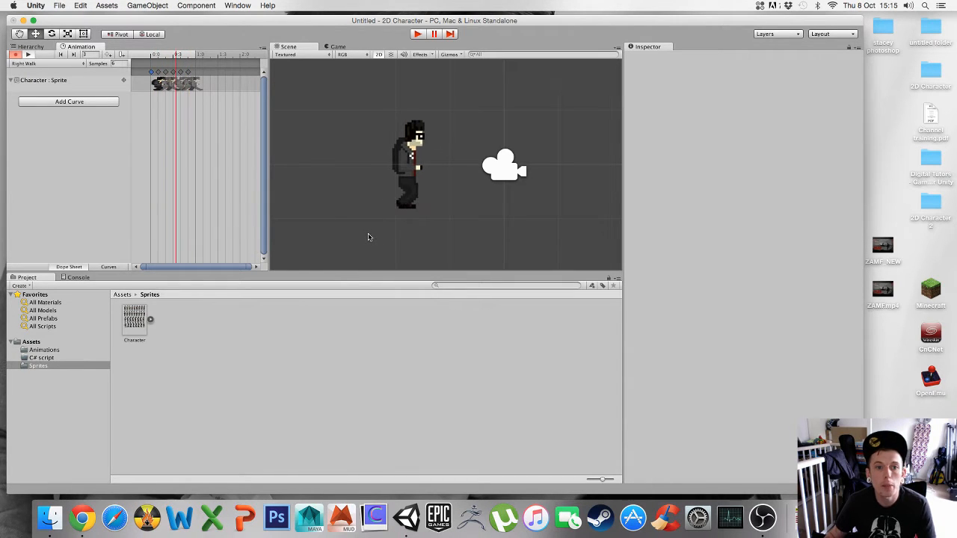
left_click(37, 64)
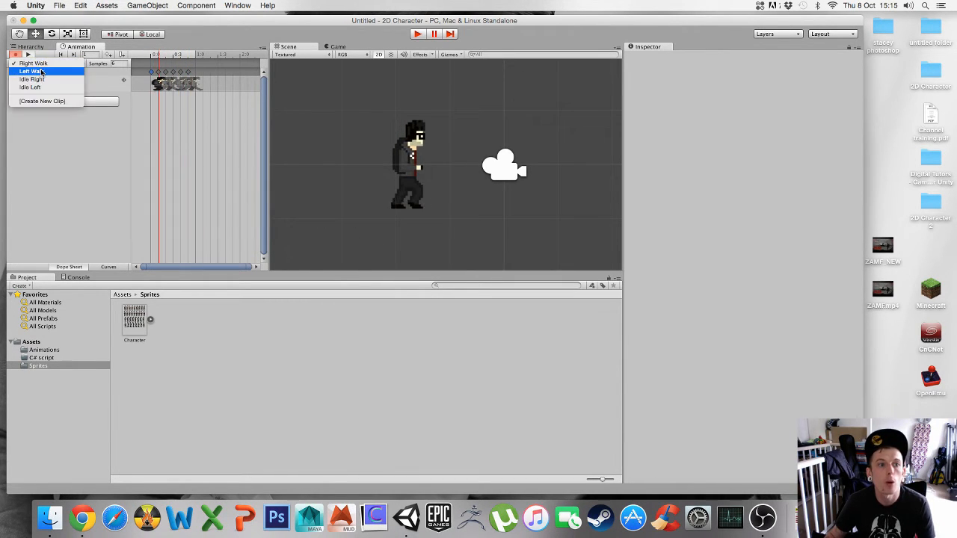
left_click(43, 71)
left_click(39, 66)
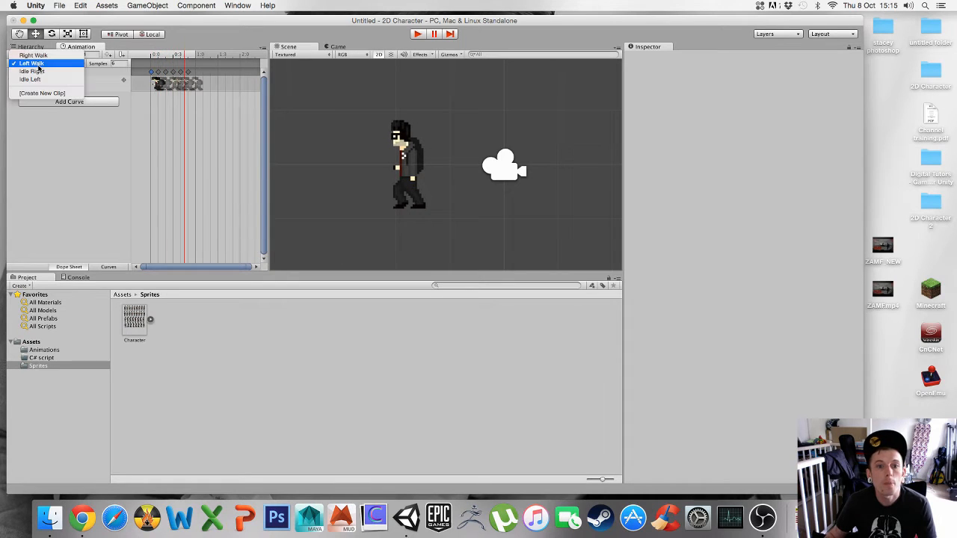
left_click(37, 71)
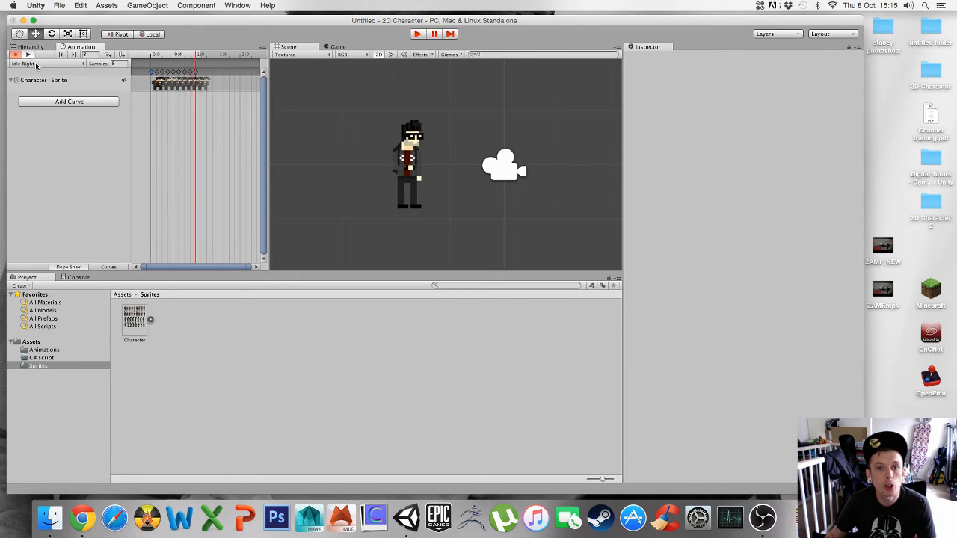
left_click(36, 65)
left_click(37, 71)
left_click(37, 65)
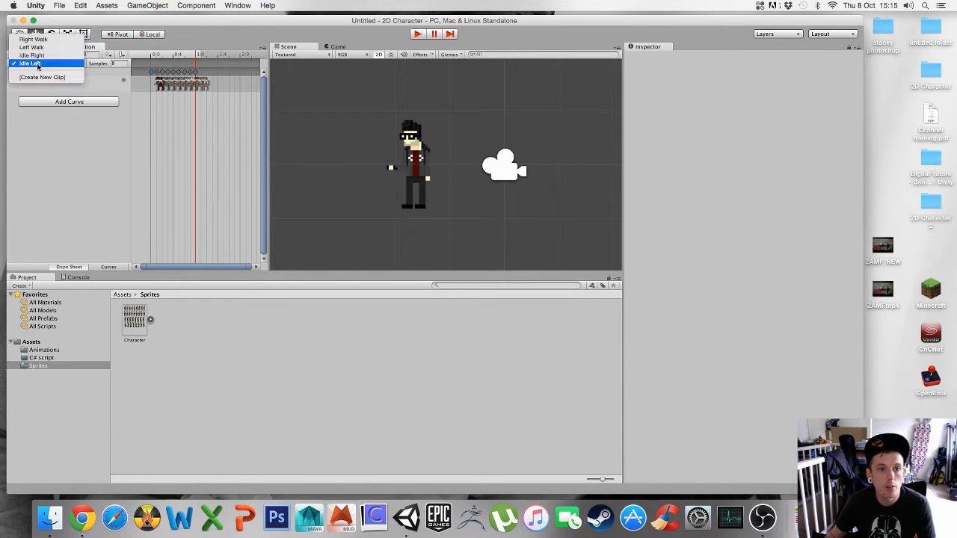
left_click(38, 64)
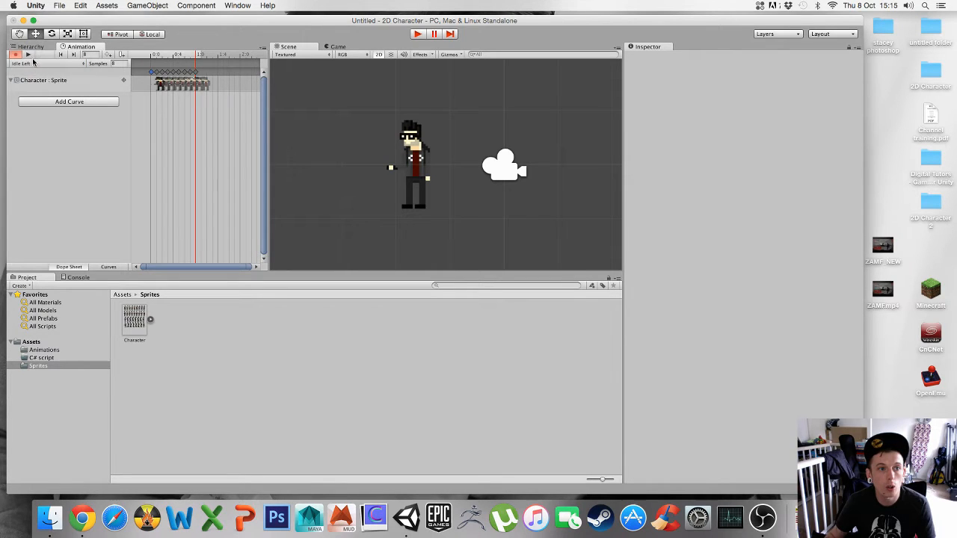
left_click(27, 55)
left_click(31, 55)
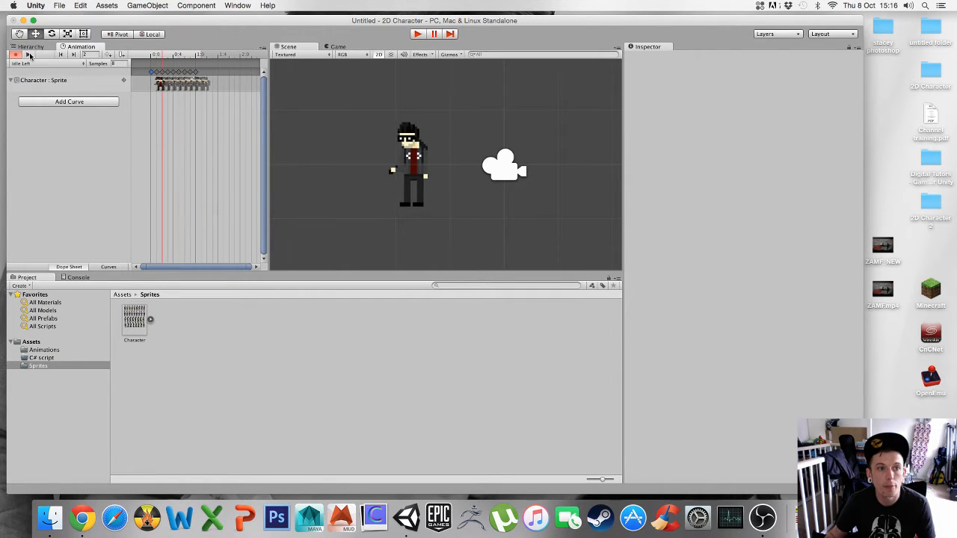
- Open the Animator window
left_click_drag(231, 22, 233, 21)
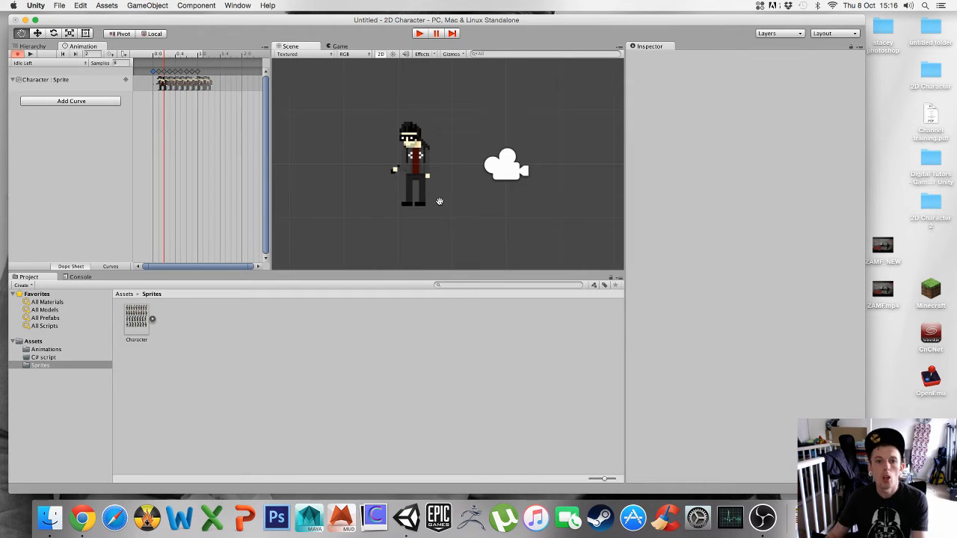
middle_click_drag(438, 201, 463, 203)
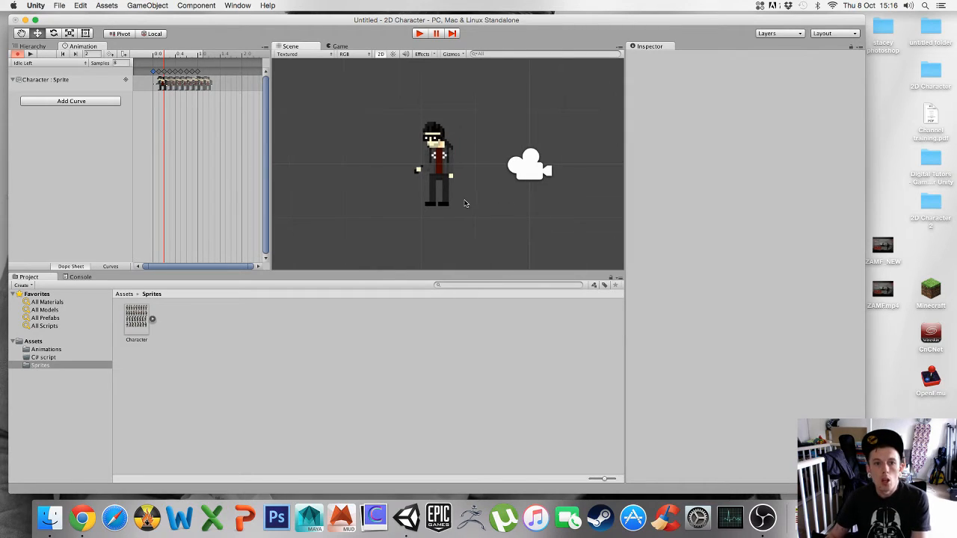
left_click(236, 6)
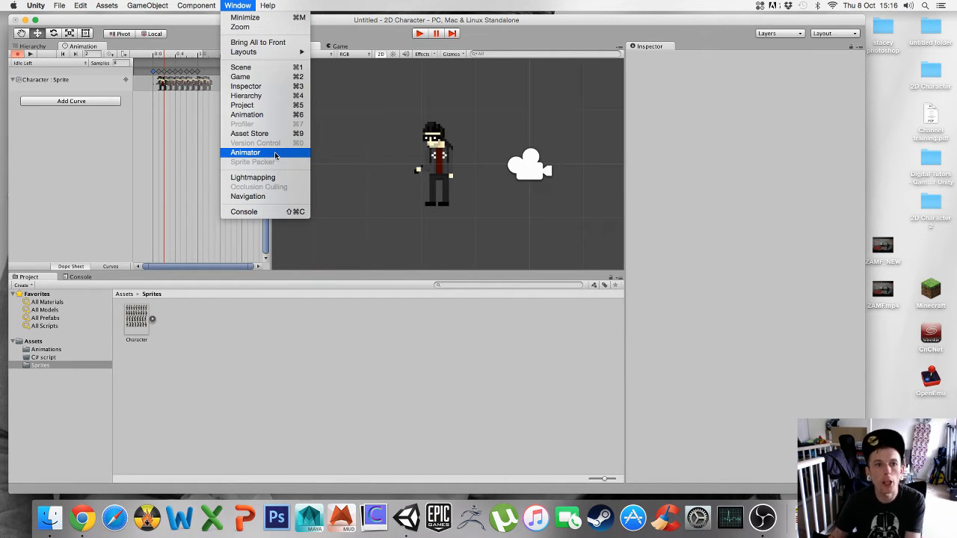
left_click(246, 7)
left_click(248, 7)
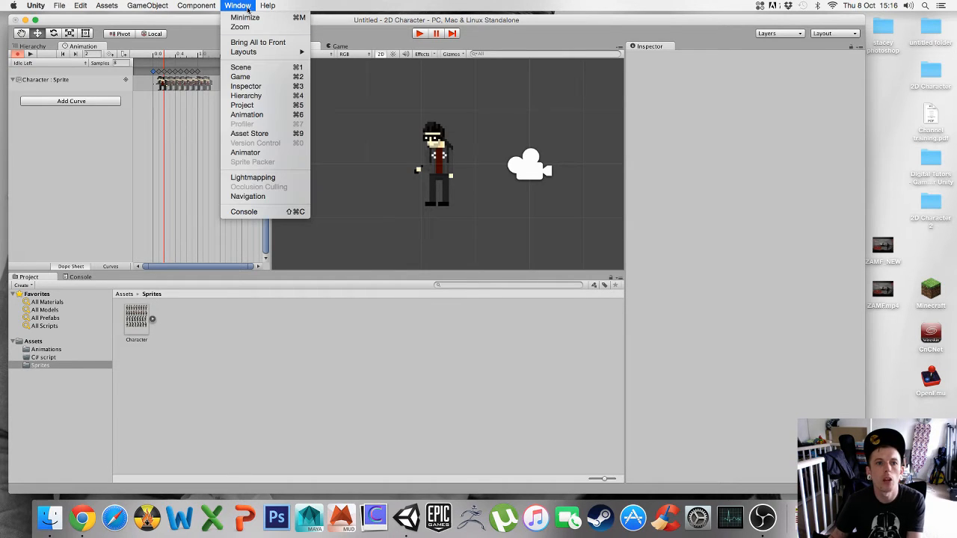
left_click(259, 154)
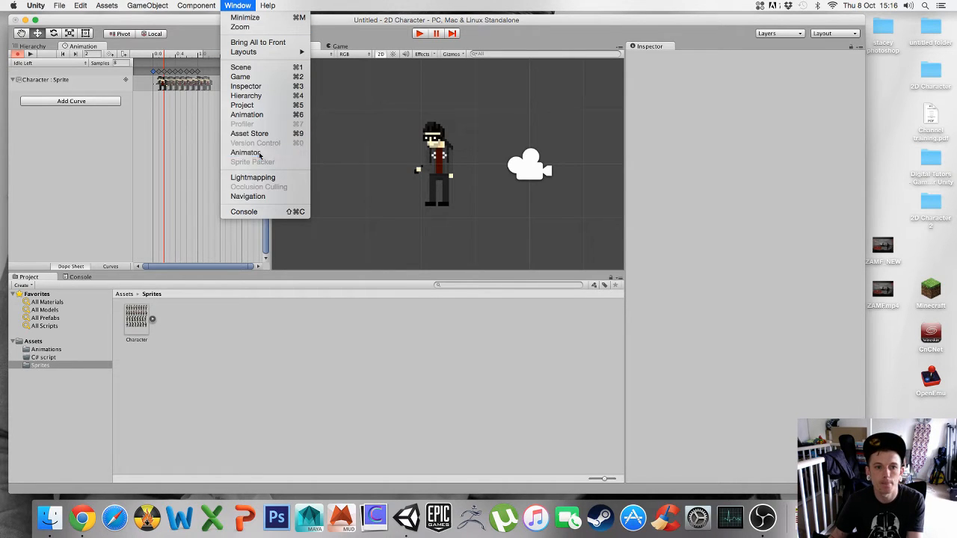
left_click(304, 47)
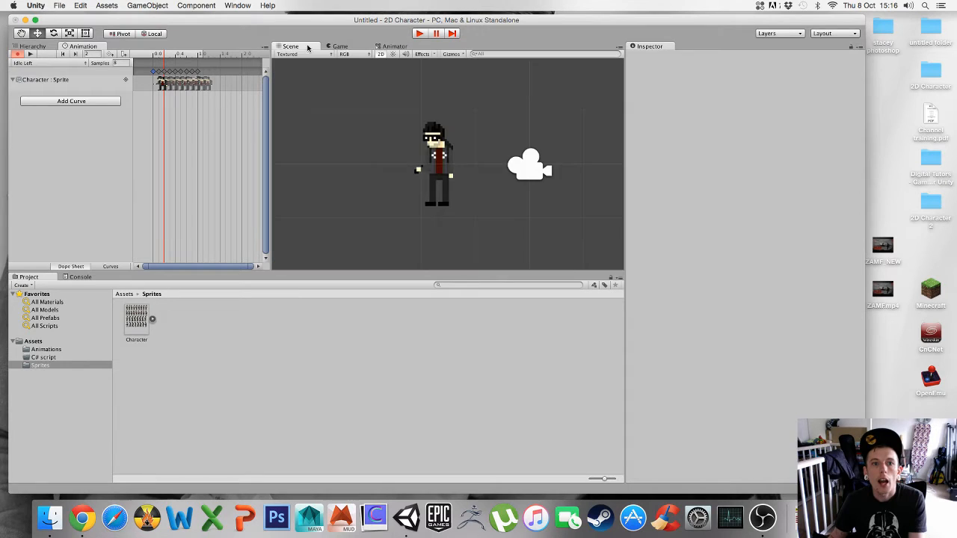
- Switch between the Scene, Game and Animator tabs to compare the views
left_click(338, 47)
left_click(390, 47)
left_click(316, 48)
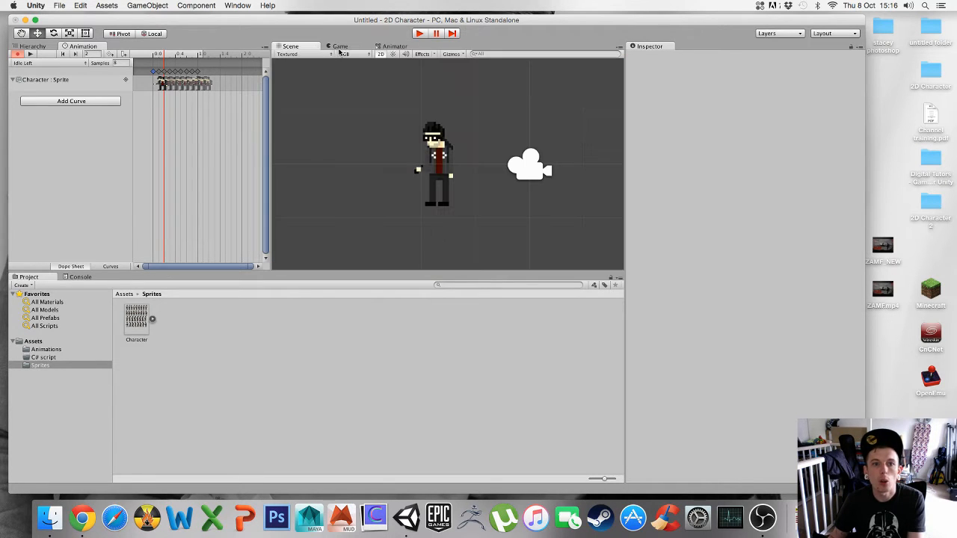
left_click(344, 49)
left_click(392, 48)
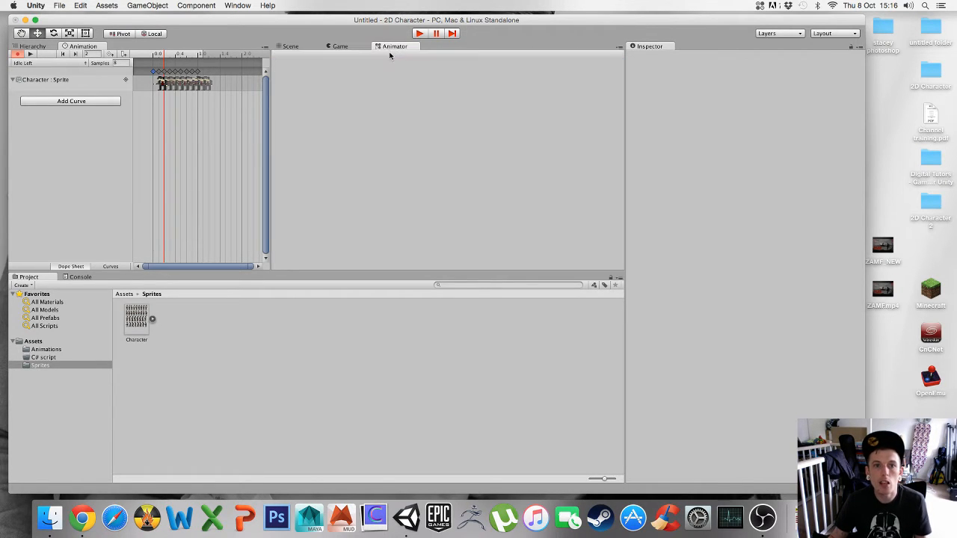
left_click(297, 48)
left_click(341, 47)
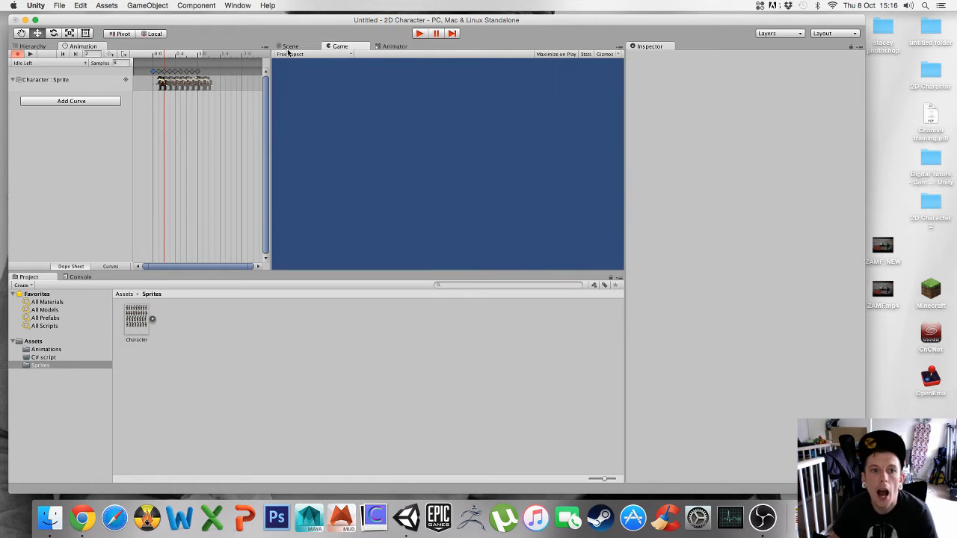
left_click(290, 50)
left_click(341, 47)
left_click(389, 48)
left_click(290, 48)
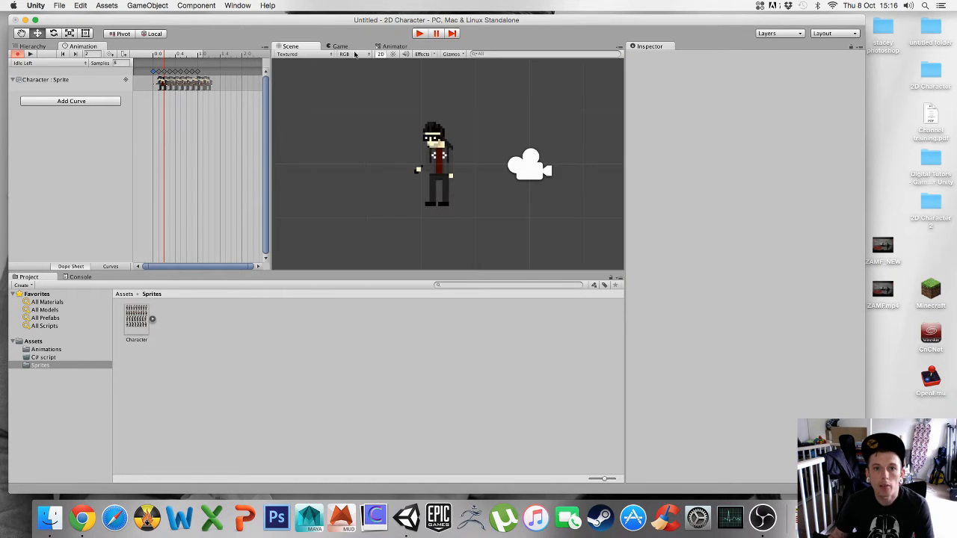
- Dock the Animator window in the lower area beside the Project panel, under the Scene view
left_click(392, 46)
left_click_drag(393, 46, 543, 303)
left_click_drag(419, 342, 272, 325)
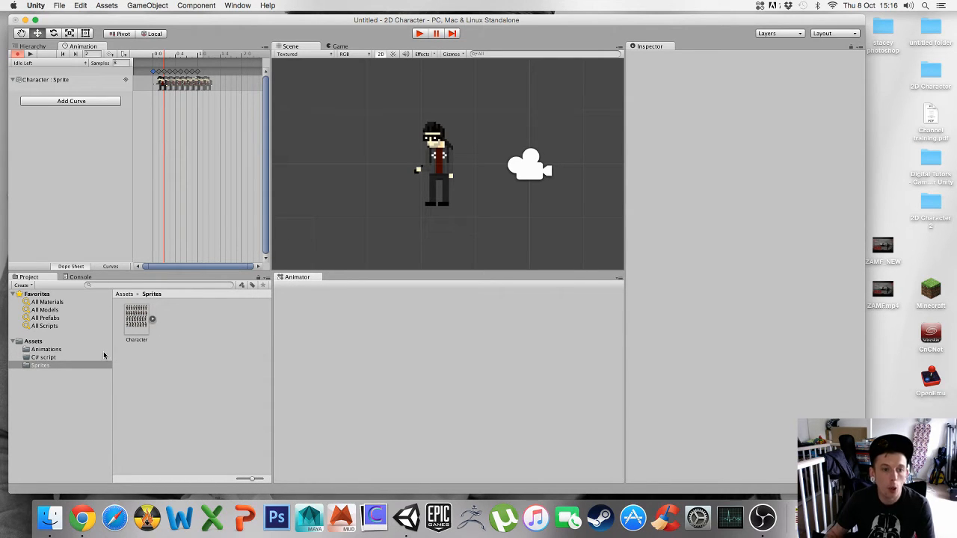
mouse_move(272, 375)
left_mouse_down()
mouse_move(693, 388)
mouse_move(270, 377)
left_mouse_up()
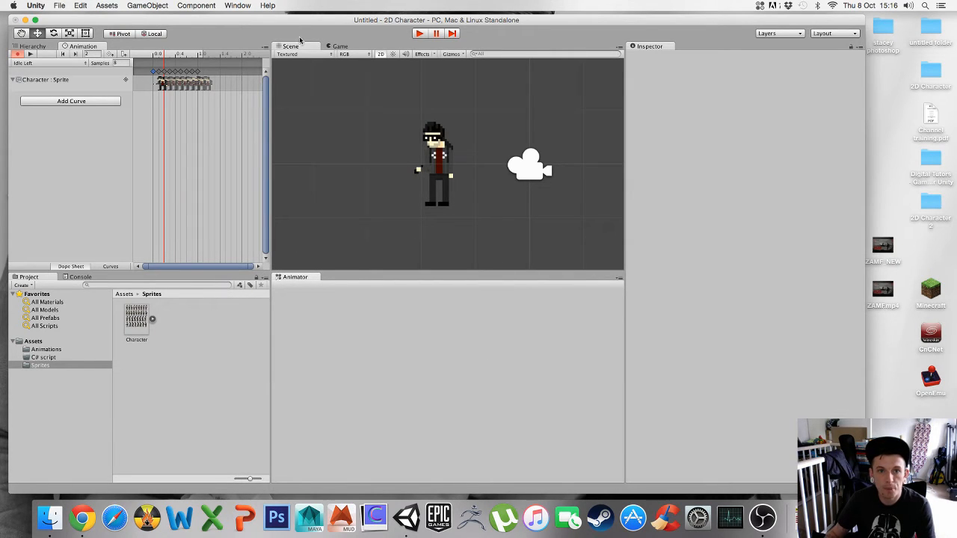
- Select the Character object in the Hierarchy to display its animation states in the Animator
left_click(338, 48)
left_click(293, 48)
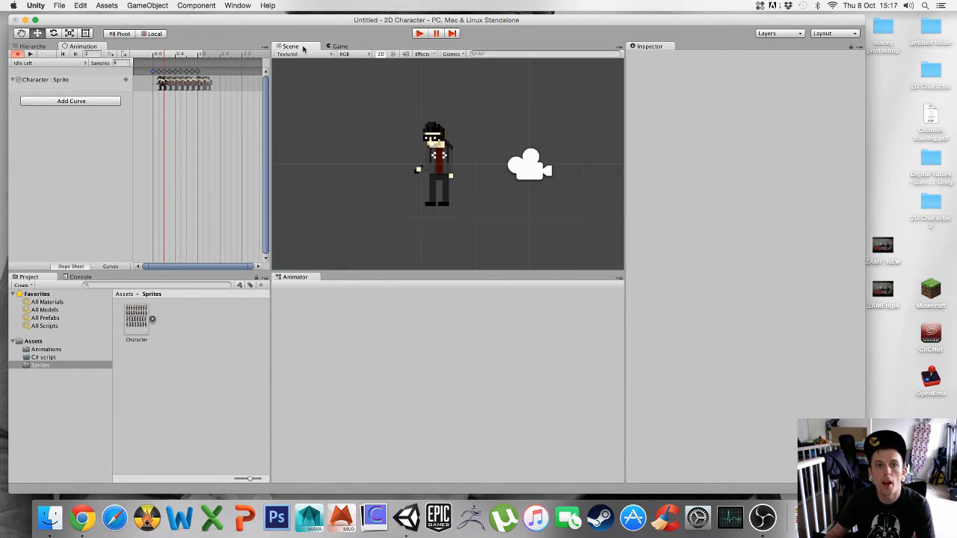
left_click(341, 48)
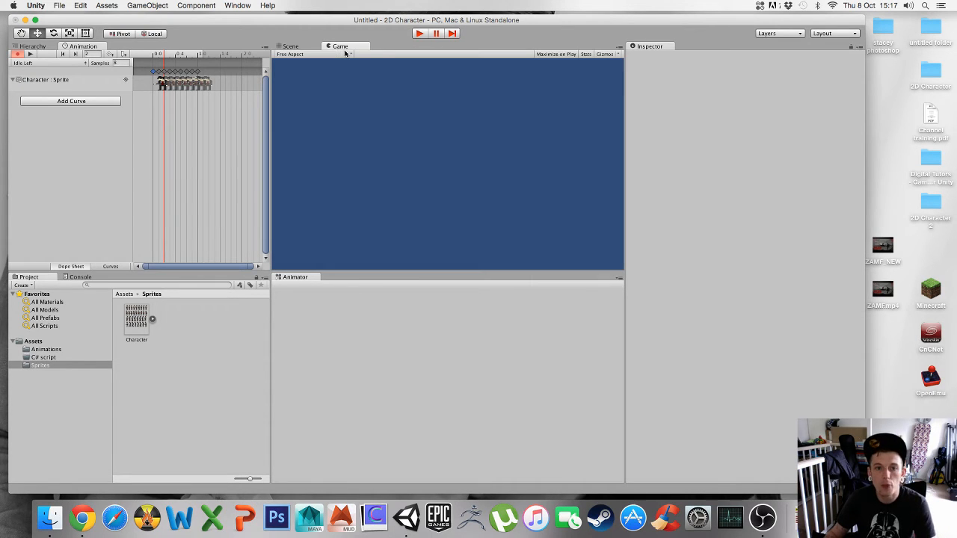
left_click(298, 48)
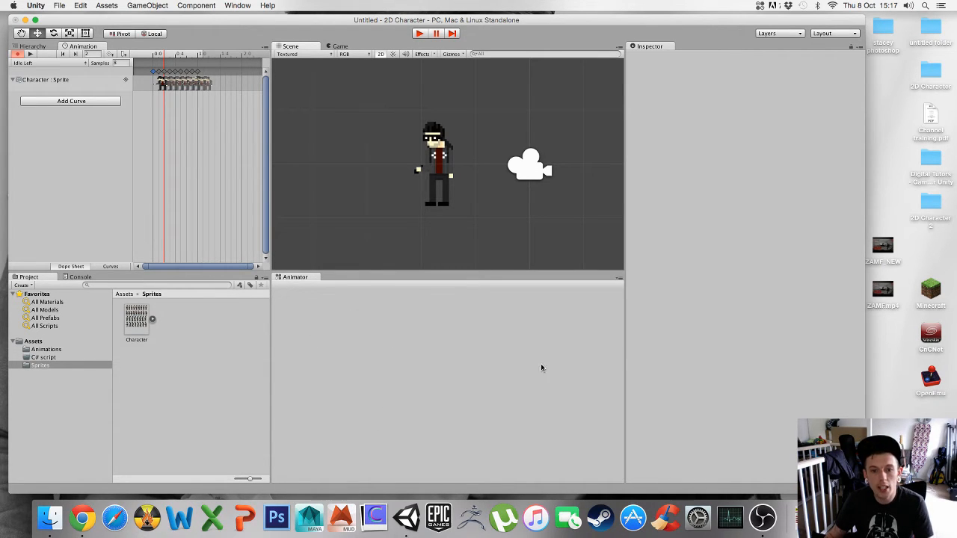
left_click(35, 47)
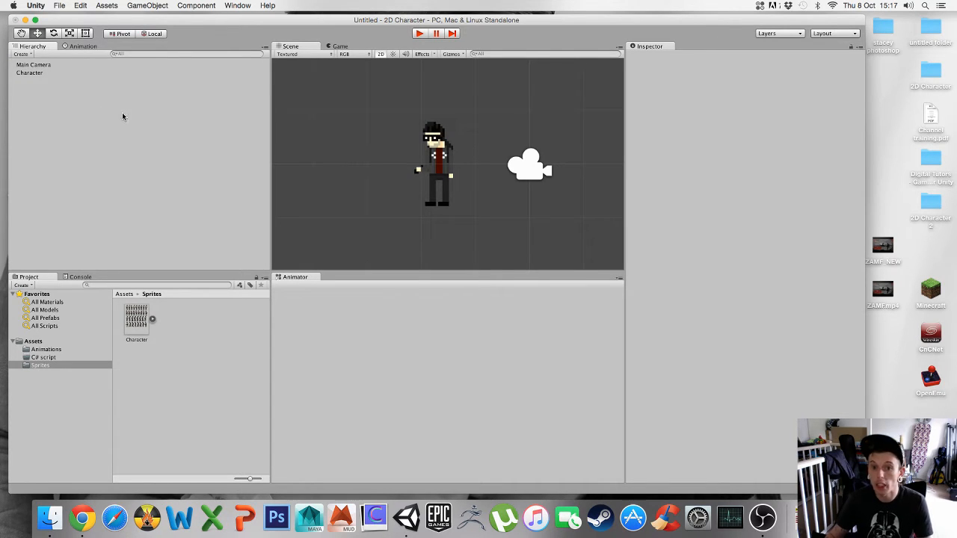
left_click(29, 73)
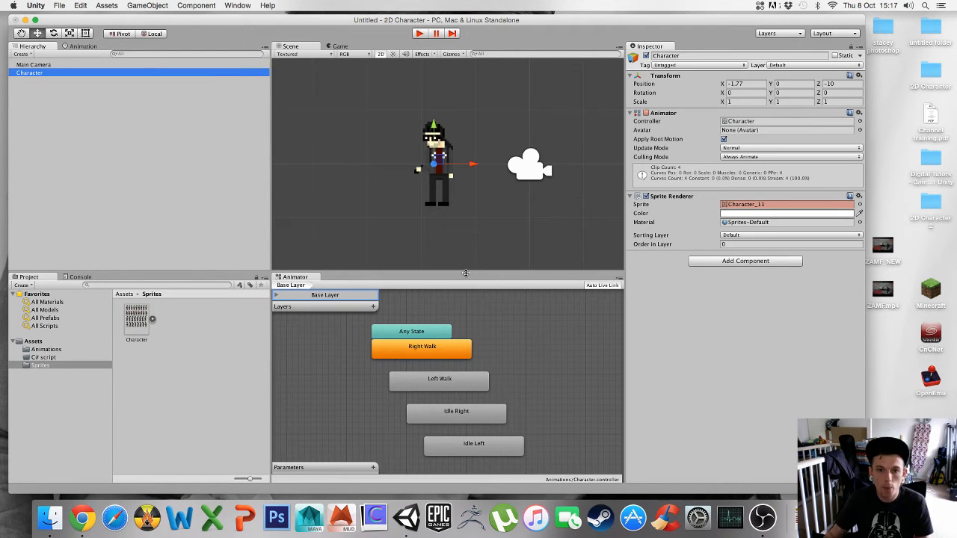
- Enlarge the Animator panel and move Left Walk to the left, Right Walk to the right, Idle Right to the top
left_click_drag(465, 272, 461, 202)
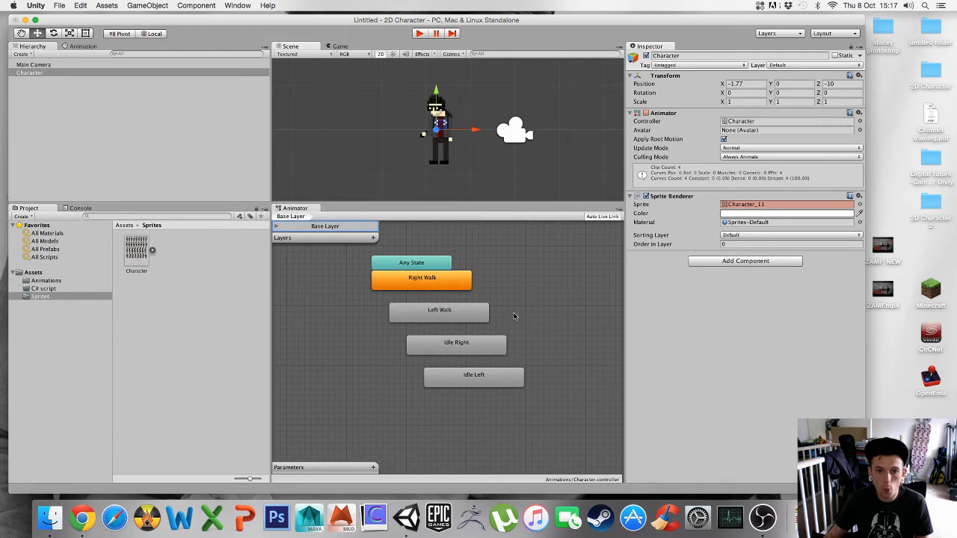
scroll(514, 318, "up", 1)
scroll(520, 325, "down", 3)
scroll(524, 325, "up", 4)
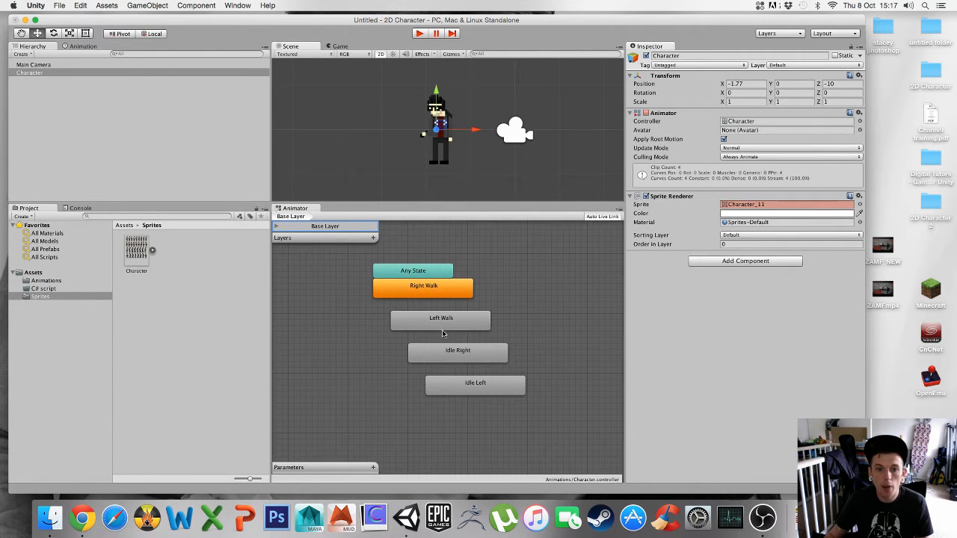
left_click_drag(445, 329, 357, 330)
left_click_drag(454, 299, 542, 328)
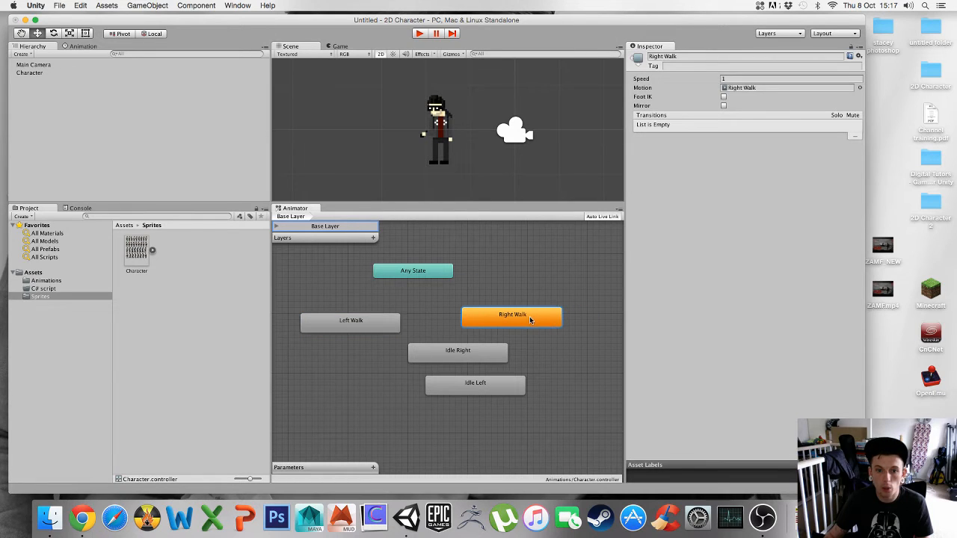
left_click_drag(470, 353, 438, 293)
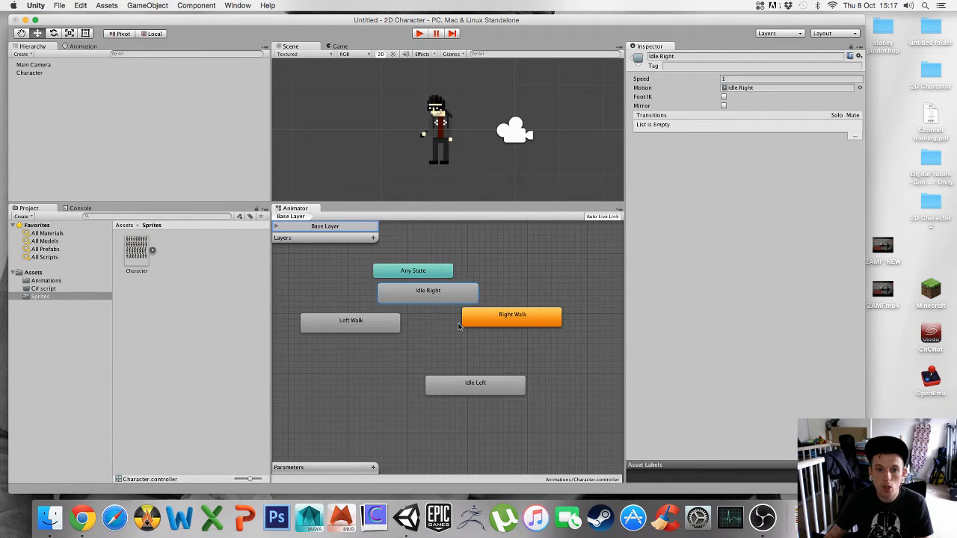
- Move Idle Left below and align the four states into a diamond around the centre
left_click_drag(471, 394, 431, 410)
left_click_drag(503, 322, 521, 345)
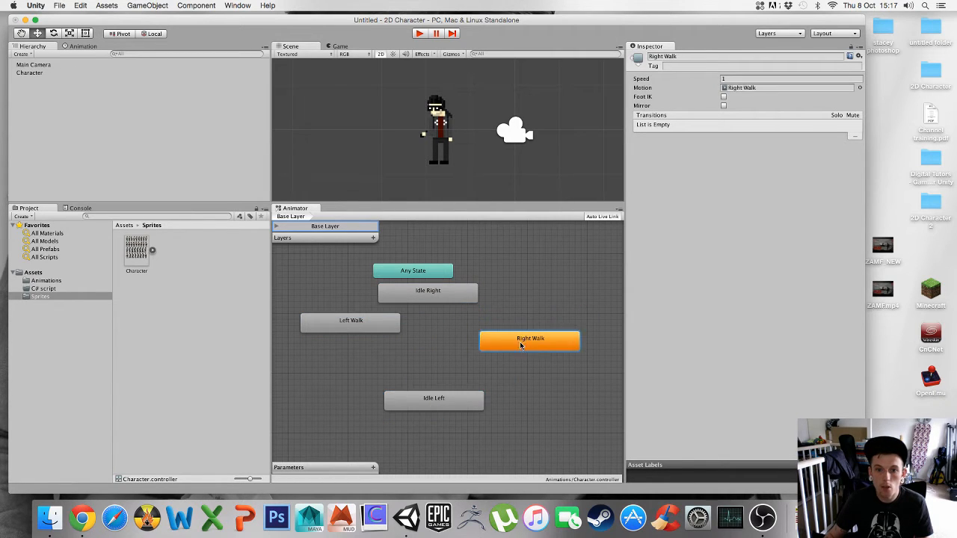
left_click_drag(368, 324, 357, 348)
left_click_drag(432, 298, 438, 303)
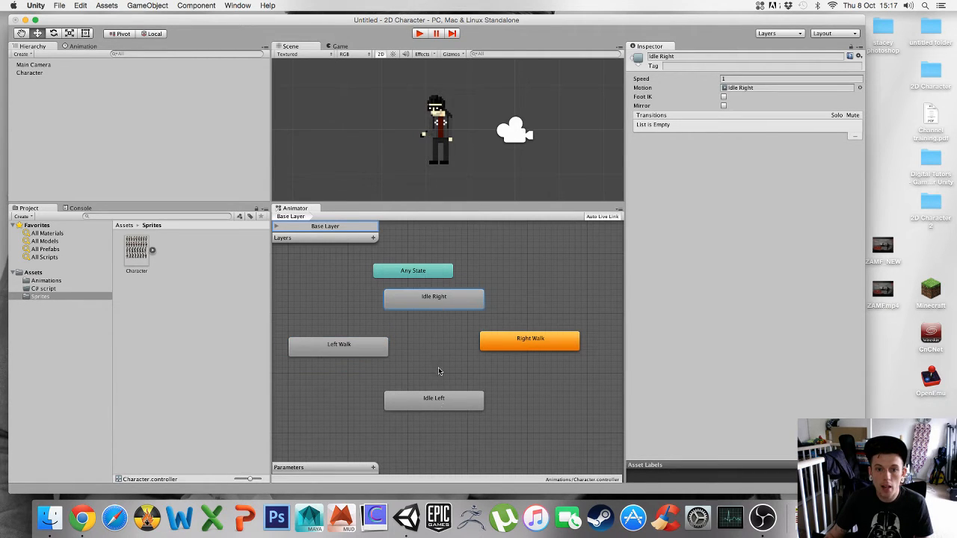
left_click(439, 403)
left_click_drag(439, 404, 440, 403)
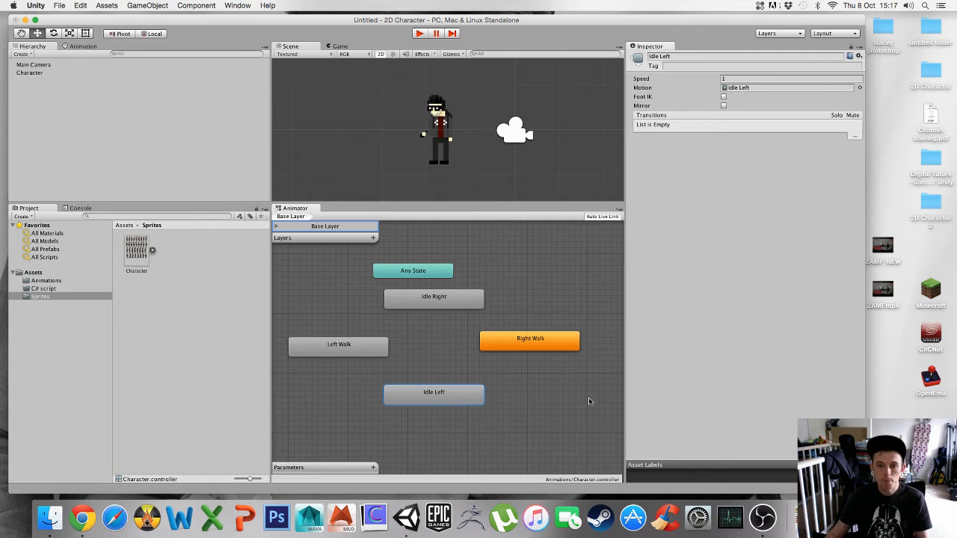
left_click(530, 408)
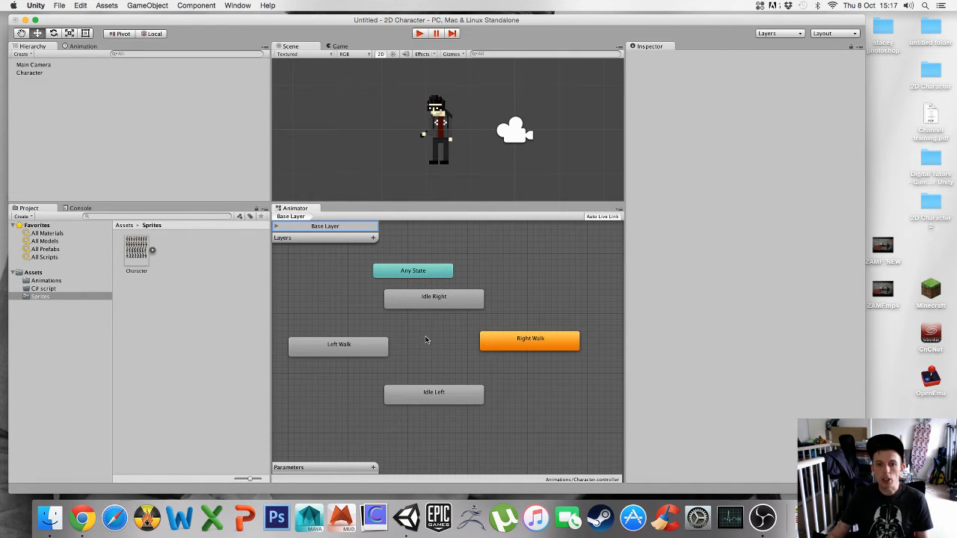
middle_click_drag(425, 337, 428, 331)
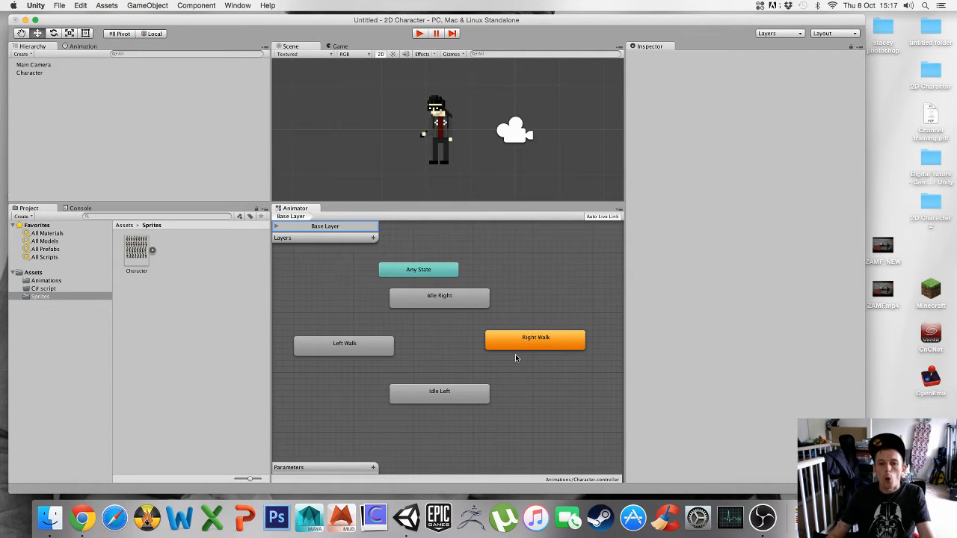
left_click(359, 347)
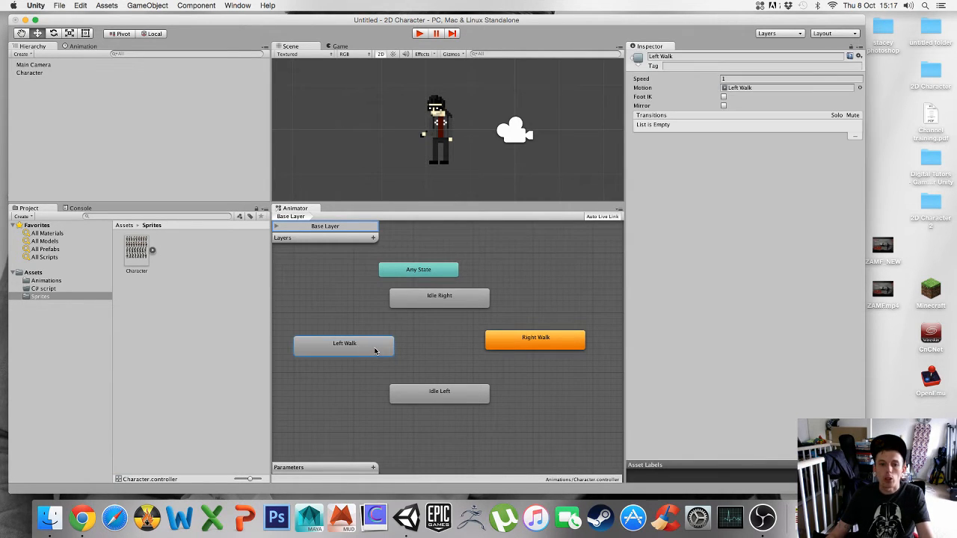
left_click_drag(373, 347, 376, 342)
left_click_drag(437, 395, 438, 385)
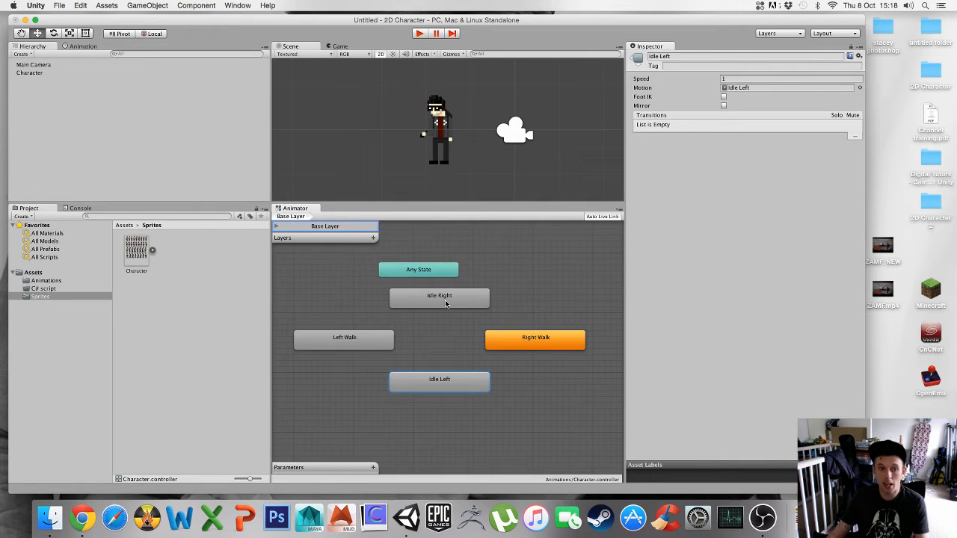
- Move Any State above Idle Right and set Idle Right as the default state
left_click_drag(437, 273, 448, 240)
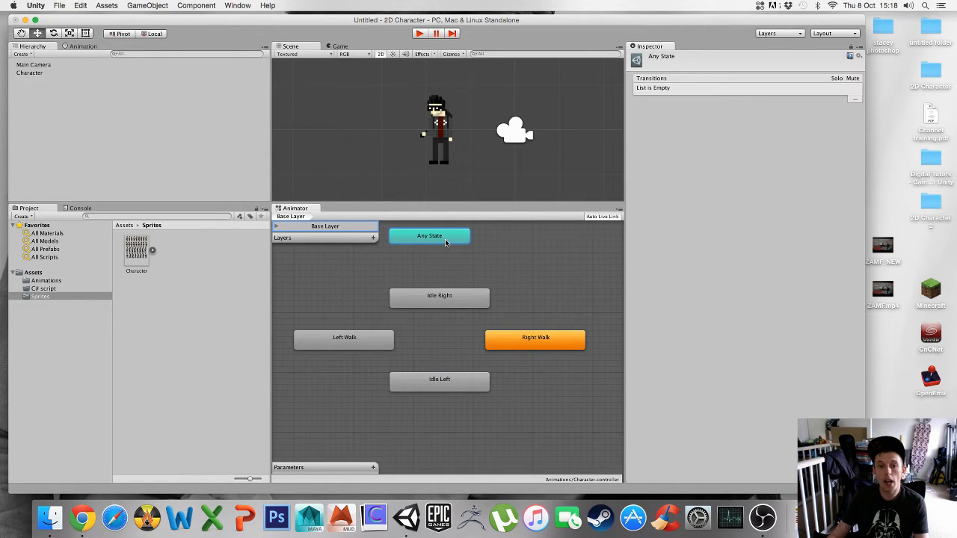
left_click(449, 299)
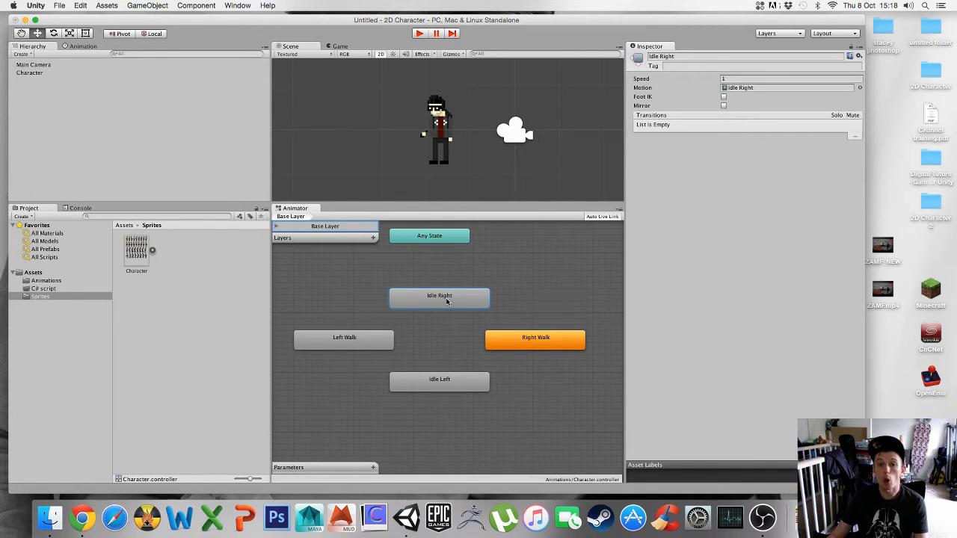
right_click(437, 303)
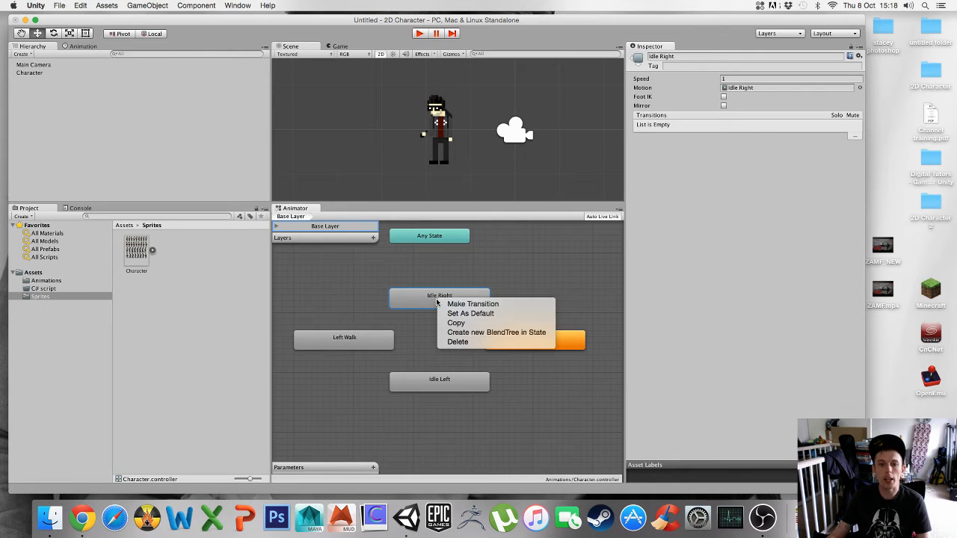
left_click(501, 315)
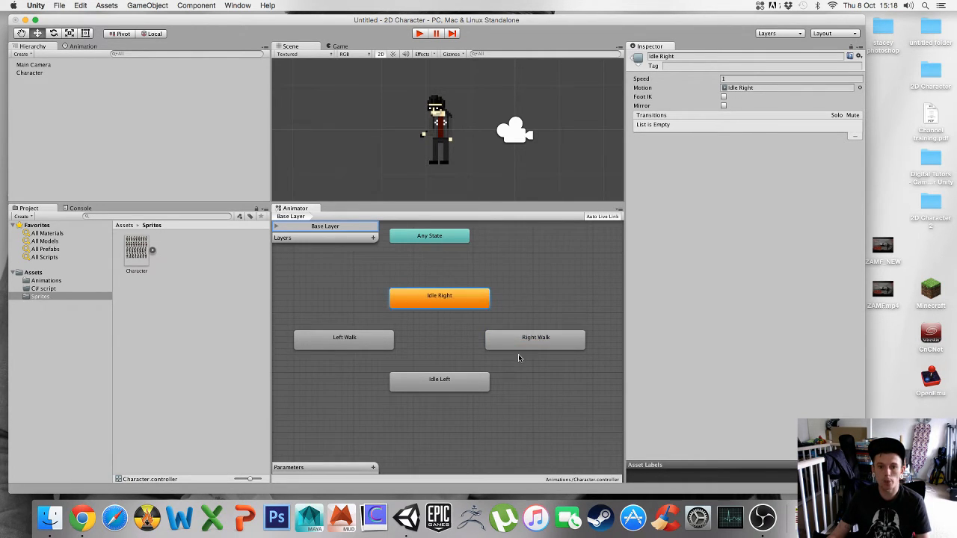
- Nudge Idle Right up and Idle Left down to spread the four states further apart
left_click_drag(457, 305, 454, 293)
left_click_drag(442, 379, 443, 394)
left_click(368, 340)
left_click(527, 345)
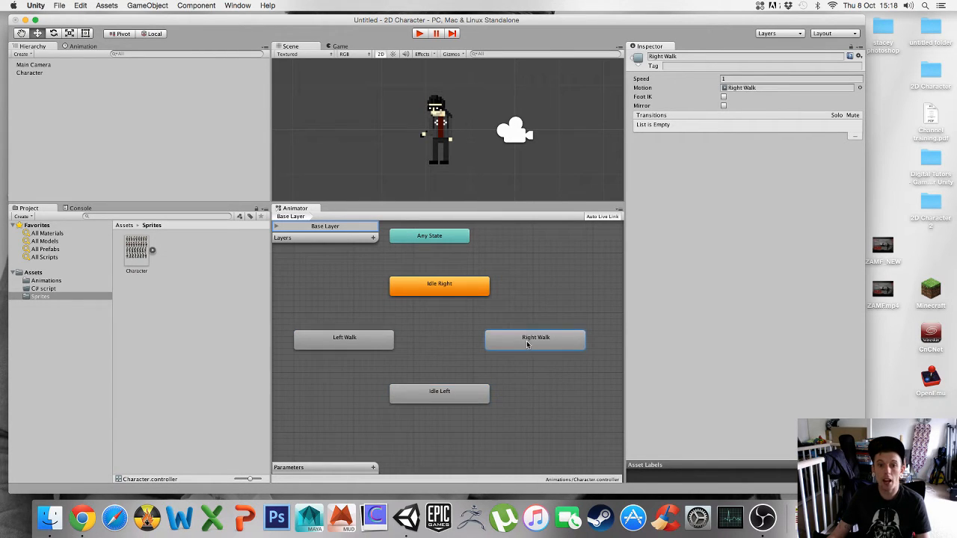
left_click(525, 314)
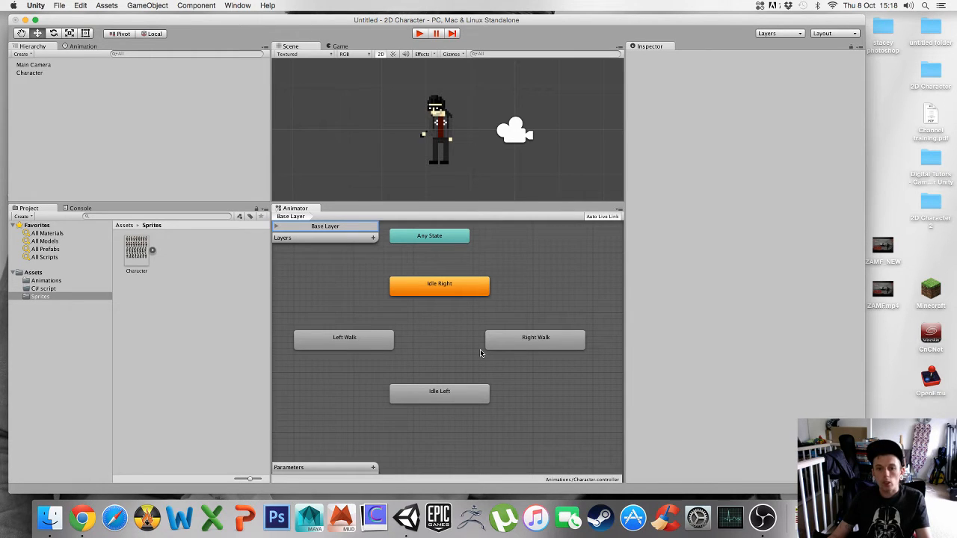
- Make a transition from Idle Right to Right Walk
right_click(449, 293)
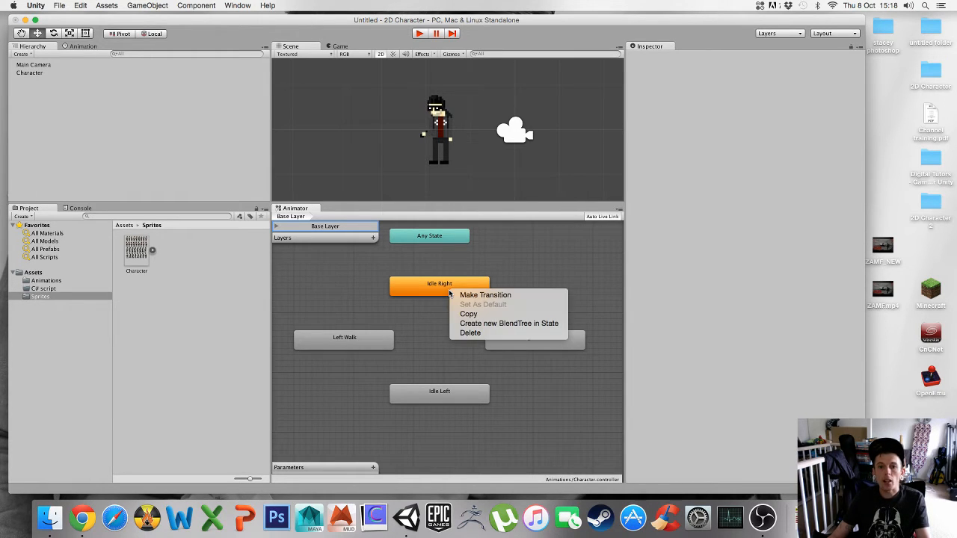
left_click(518, 297)
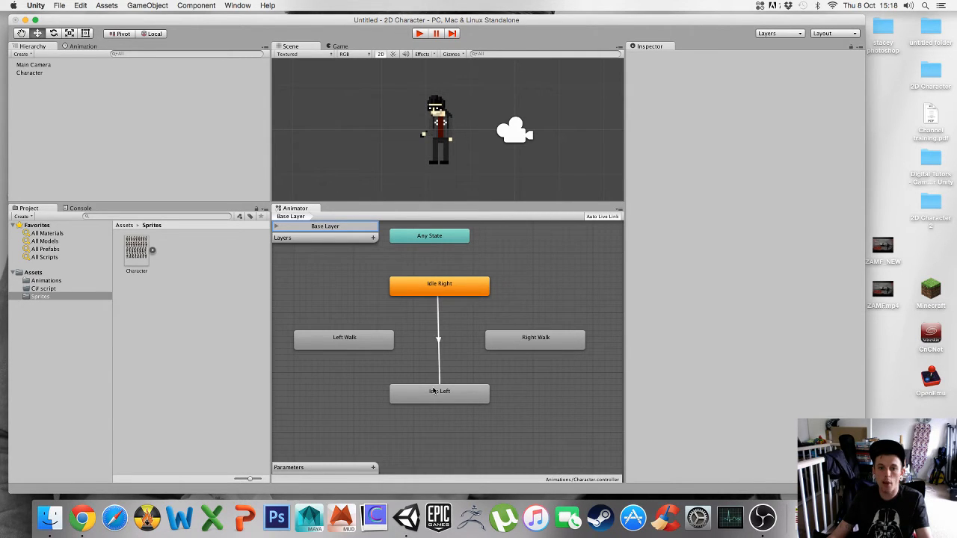
left_click(355, 350)
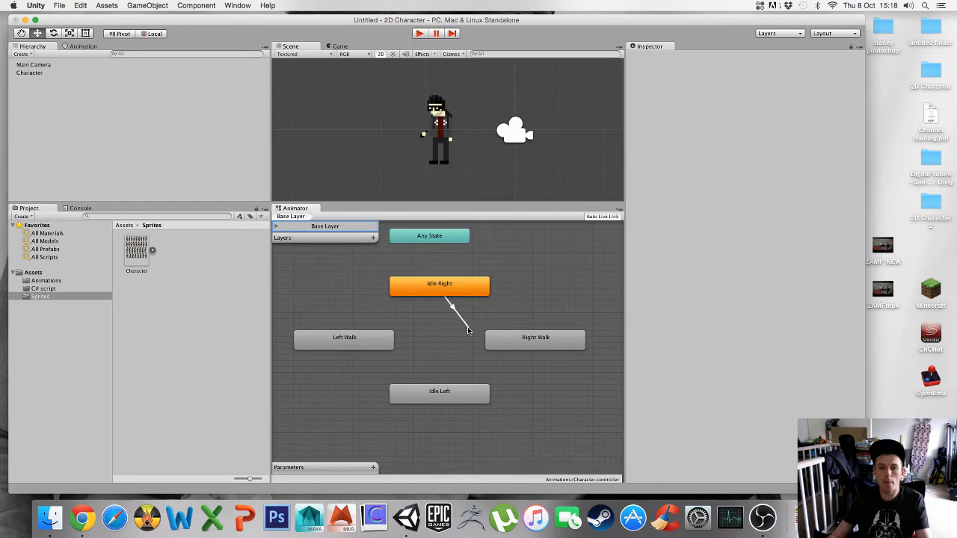
left_click(519, 343)
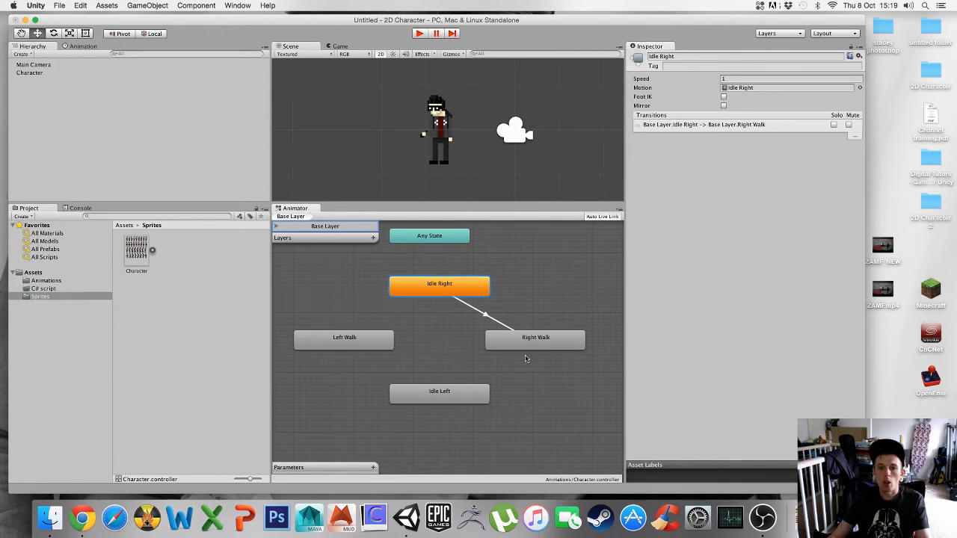
- Make a transition from Right Walk back to Idle Right
left_click_drag(470, 293, 471, 287)
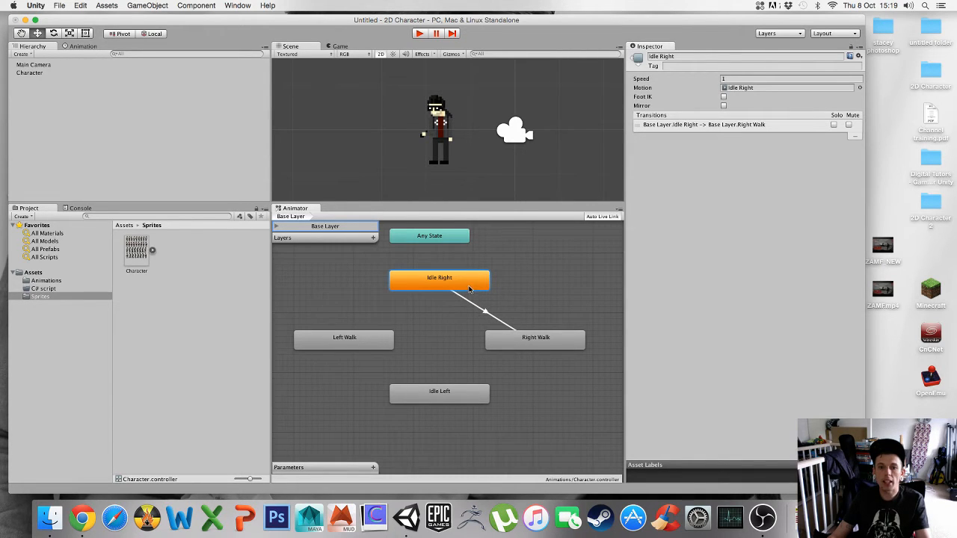
right_click(525, 342)
left_click(568, 347)
left_click(457, 287)
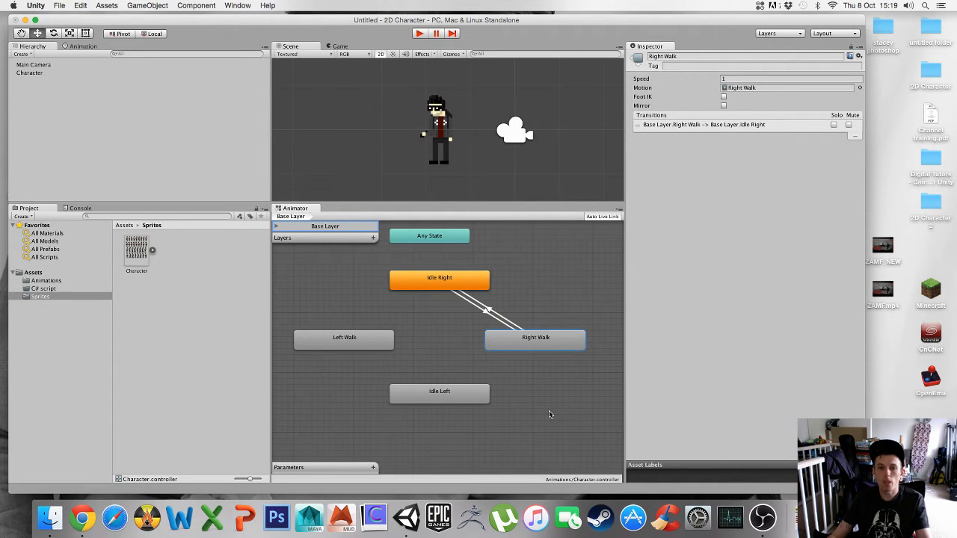
- Make a transition from Idle Left to Left Walk
right_click(431, 400)
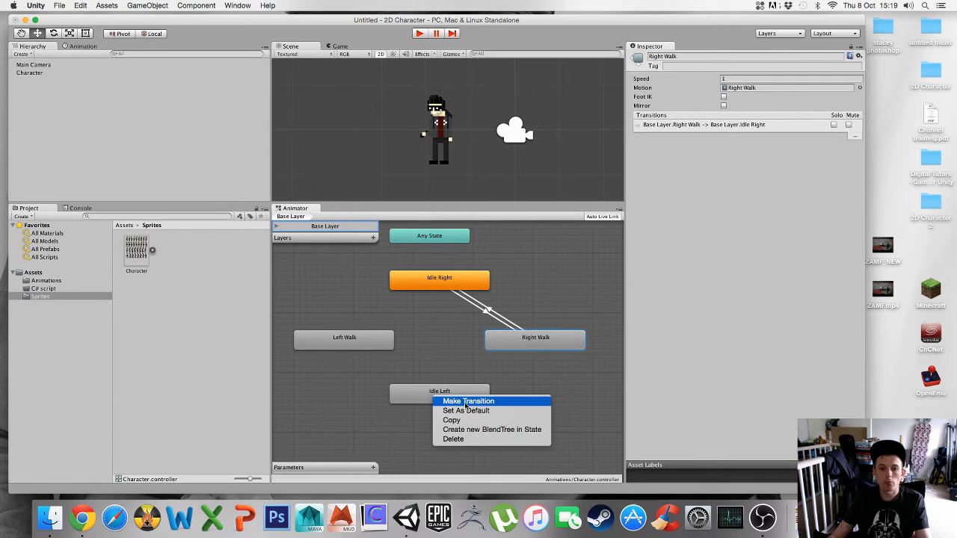
left_click(453, 401)
left_click(343, 345)
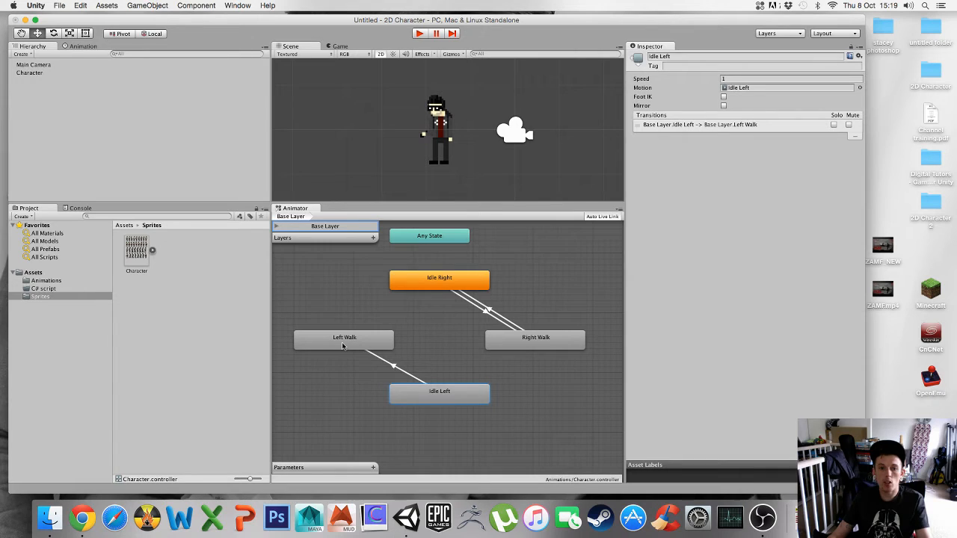
- Make a transition from Left Walk back to Idle Left
right_click(344, 346)
left_click(376, 349)
left_click(409, 401)
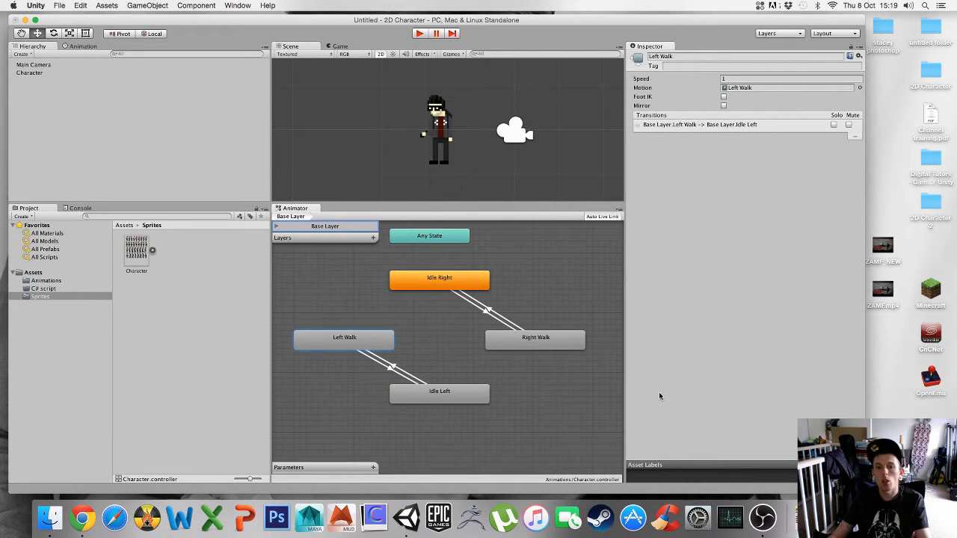
- Test the state machine in Play mode, lowering the Animator panel to enlarge the view above it
left_click(419, 34)
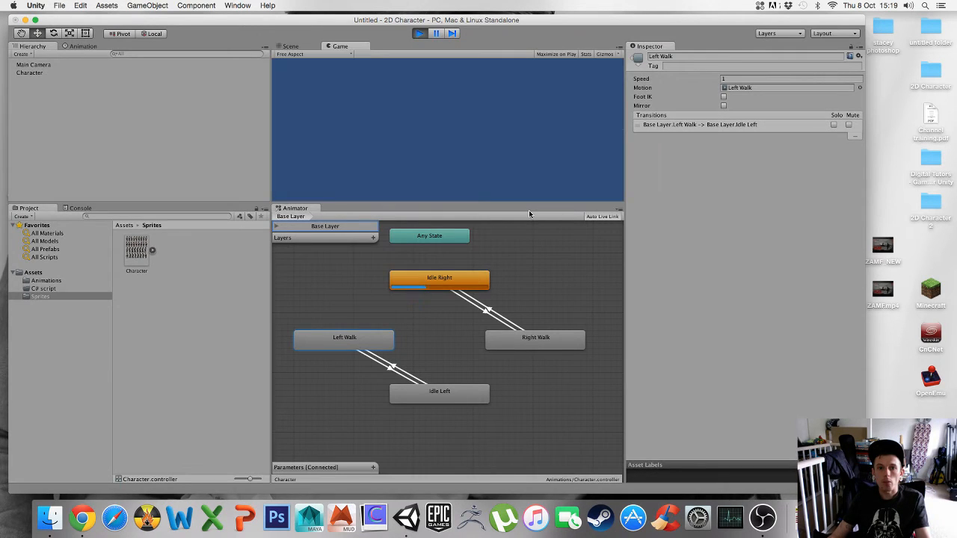
left_click_drag(459, 202, 460, 239)
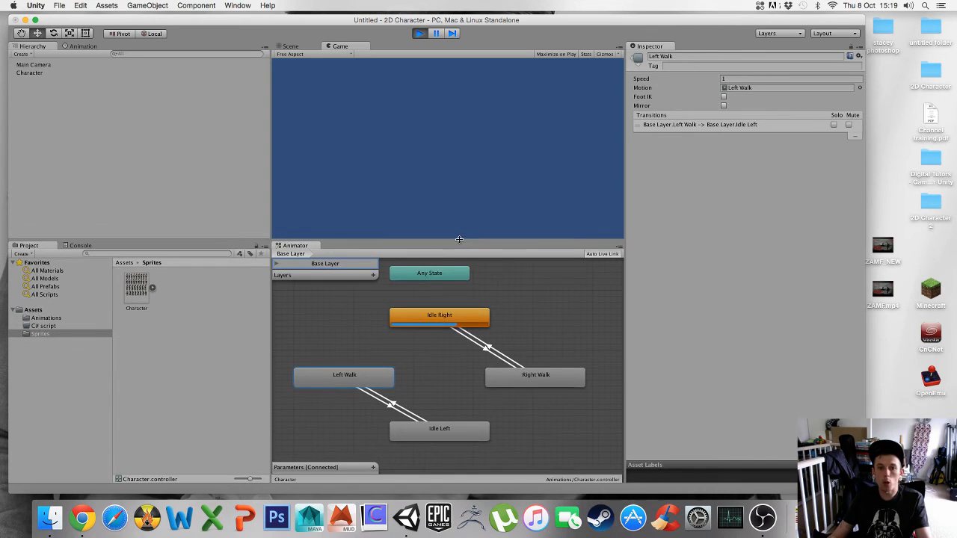
left_click(419, 33)
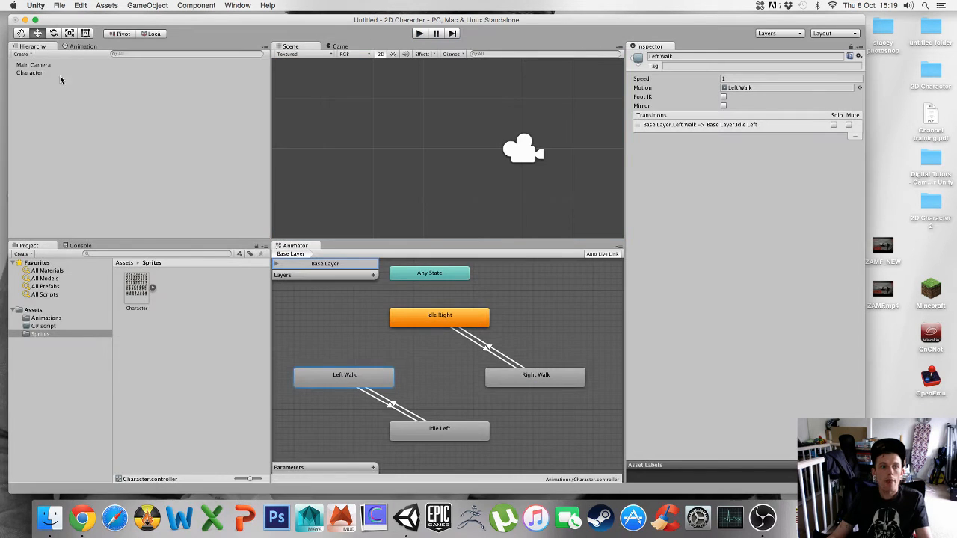
- Open the Character's Animation window, preview its Idle Left clip, and test the game again in Play mode
left_click(36, 73)
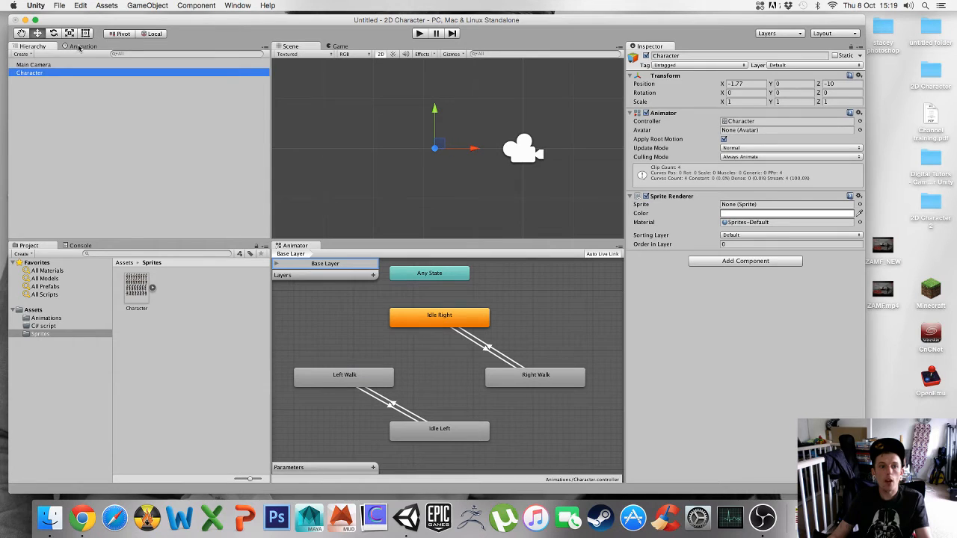
left_click(80, 46)
left_click(30, 63)
left_click(31, 62)
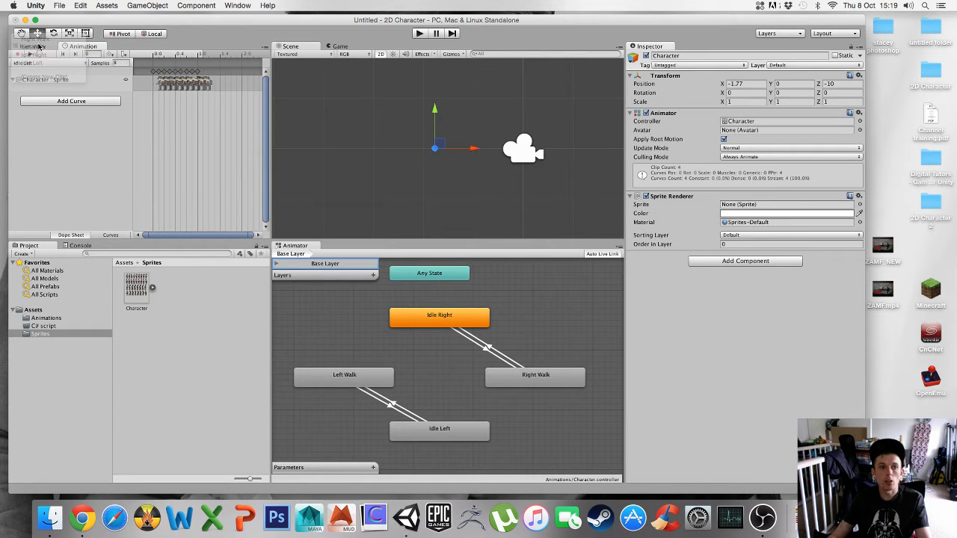
left_click(32, 55)
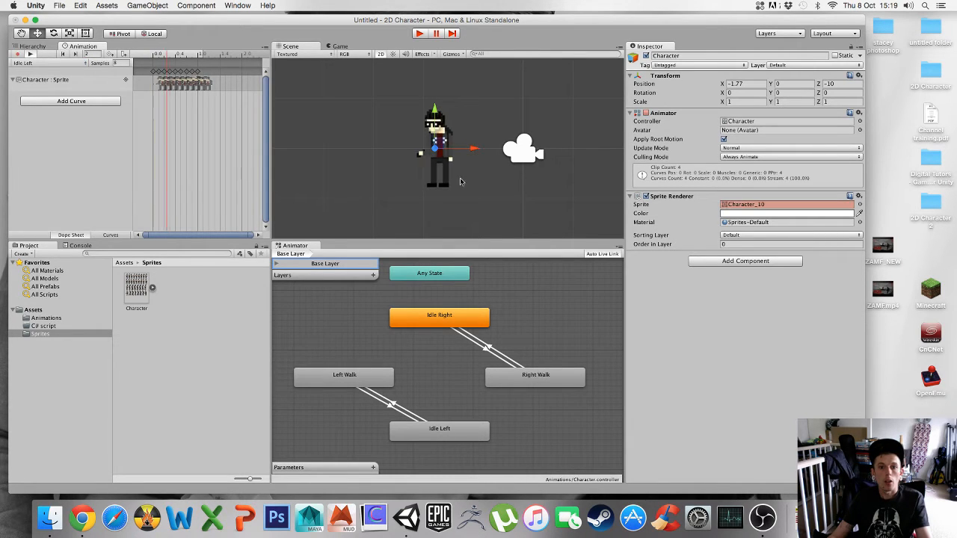
left_click(18, 54)
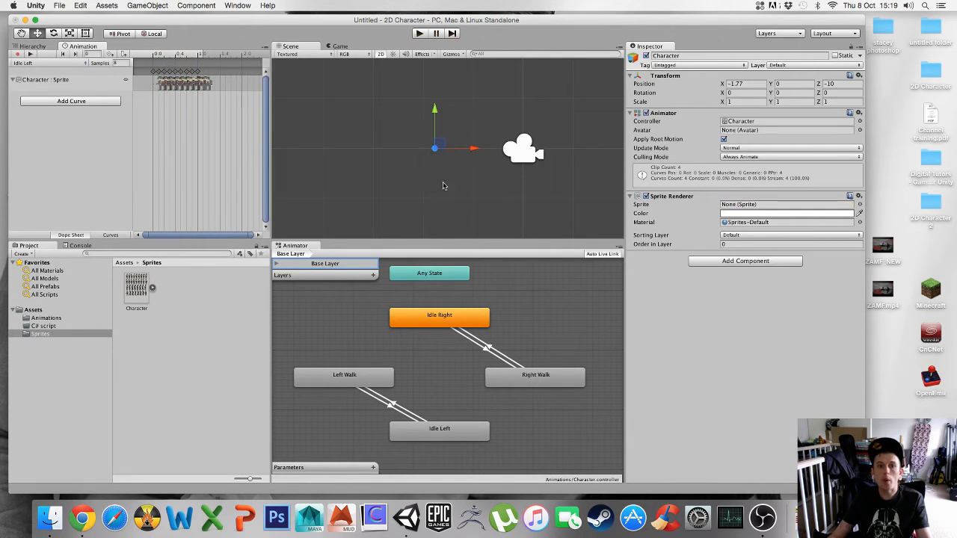
left_click(29, 55)
left_click(419, 33)
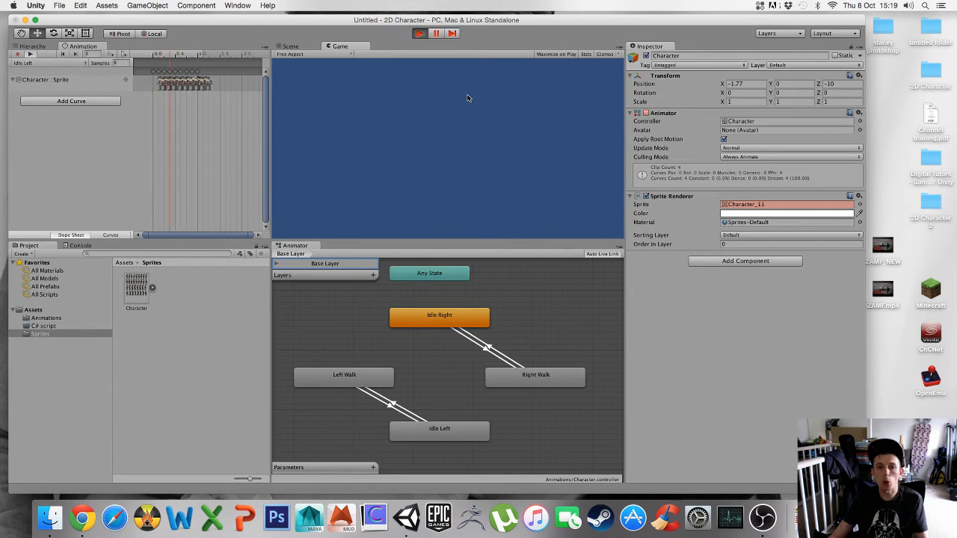
left_click(420, 34)
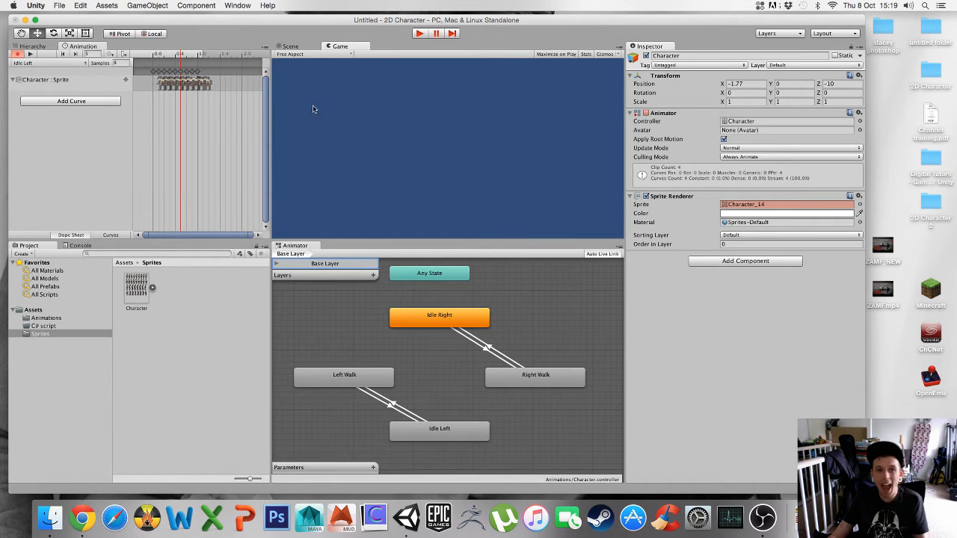
- Select the Main Camera and move it left in the Scene view to about X -0.73
left_click(33, 46)
left_click(34, 65)
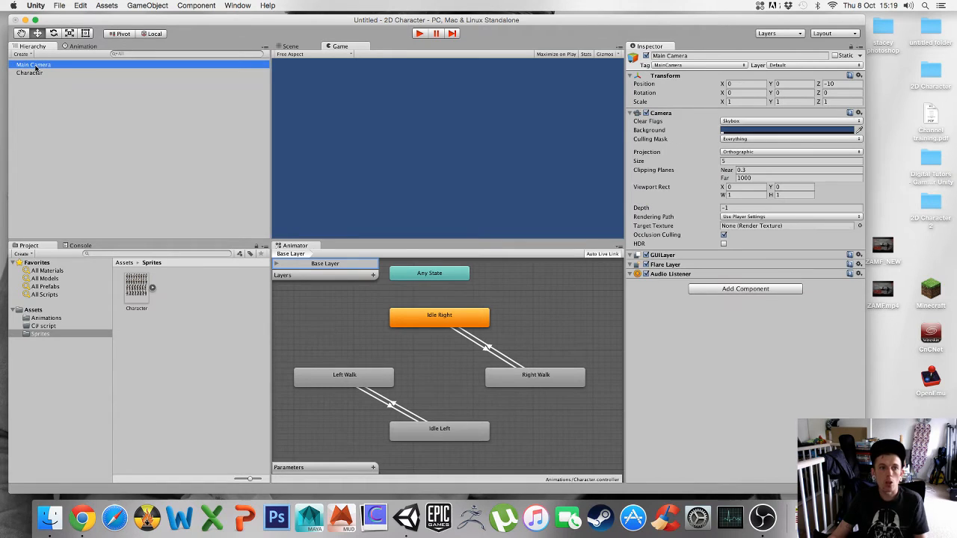
left_click(288, 46)
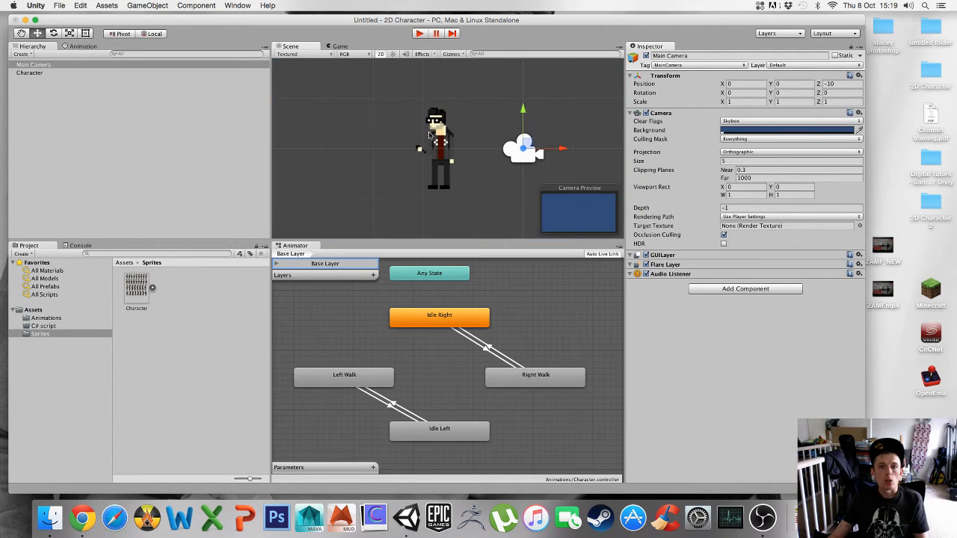
left_click_drag(562, 148, 526, 149)
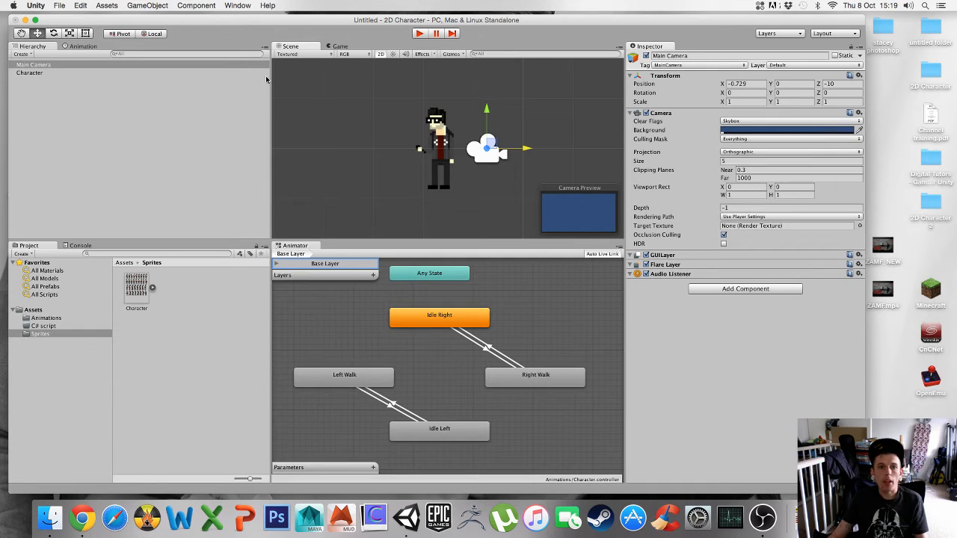
- Widen the Scene view and inspect the camera and character by toggling 2D mode, orbiting and zooming
left_click_drag(271, 108, 188, 109)
left_click(305, 56)
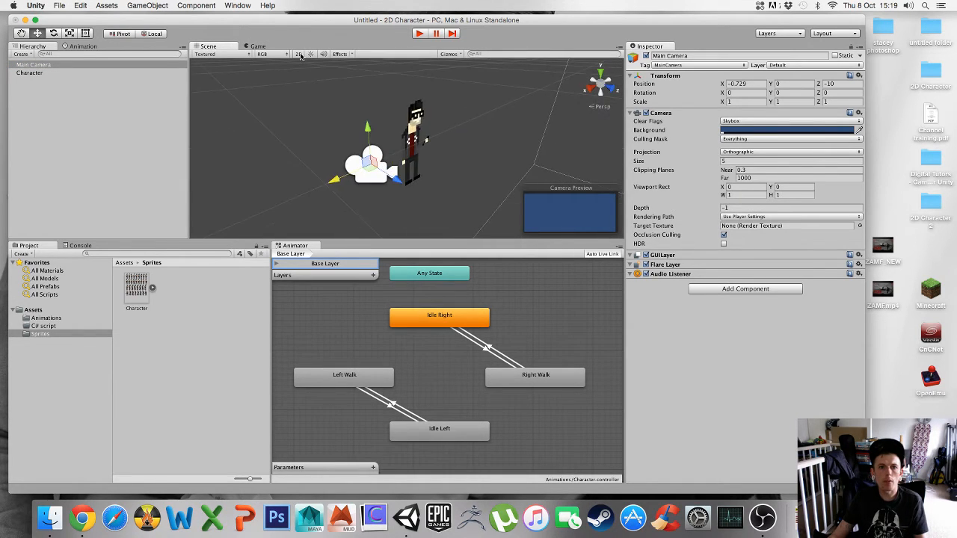
left_click_drag(463, 149, 452, 122, "alt")
scroll(452, 121, "down", 2, "alt")
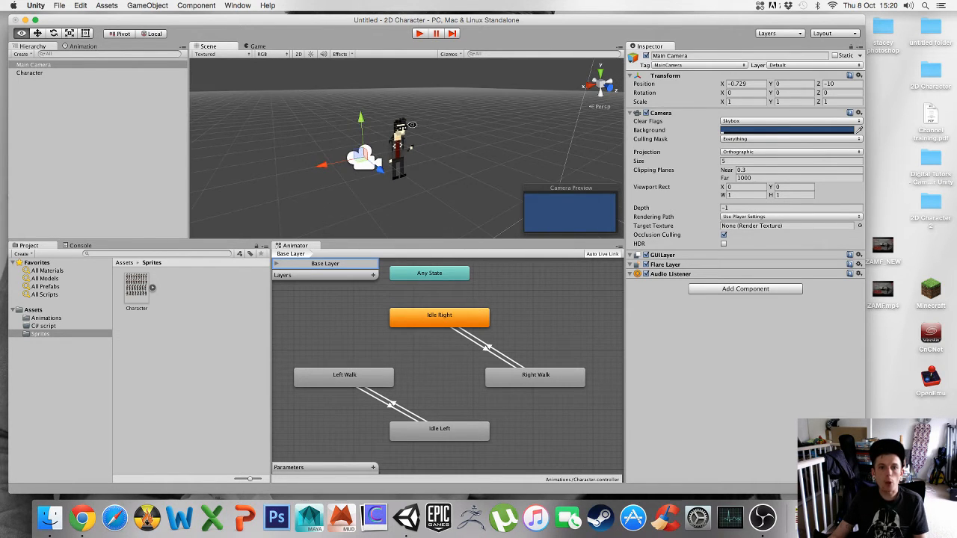
scroll(452, 121, "down", 3, "alt")
left_click(297, 55)
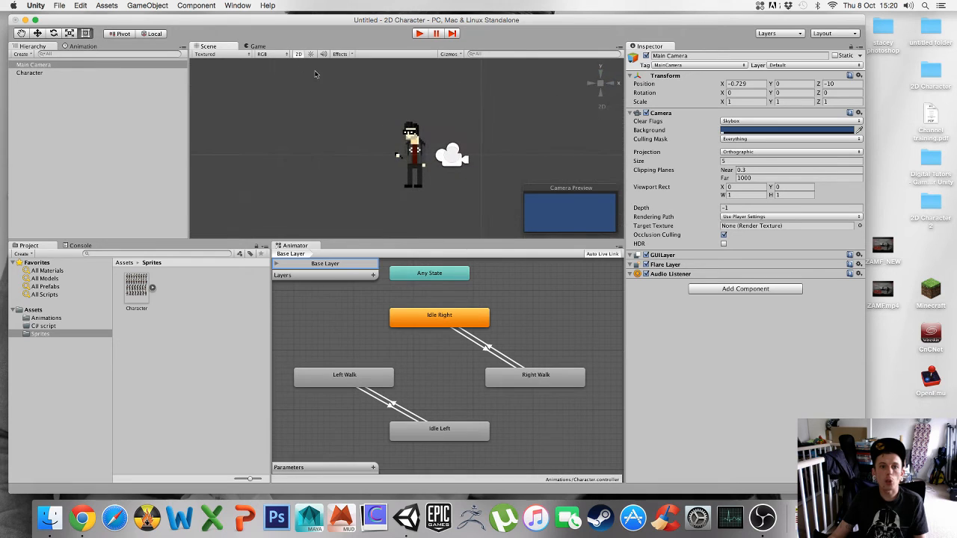
left_click_drag(449, 148, 420, 143, "alt")
scroll(349, 131, "up", 3, "alt")
scroll(374, 138, "down", 2, "alt")
scroll(384, 142, "up", 1)
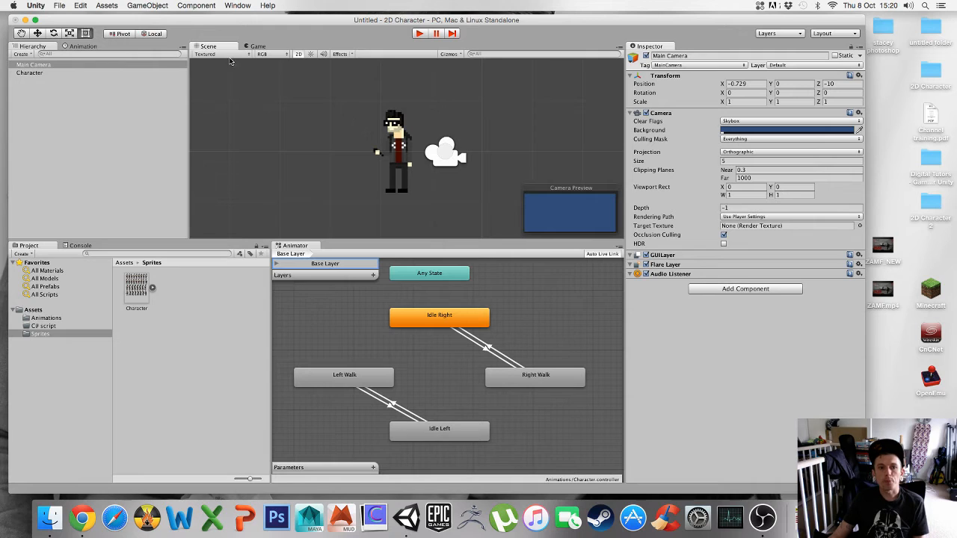
- Switch the Scene view to 3D and move the Main Camera back along Z to about -12.85
left_click(298, 55)
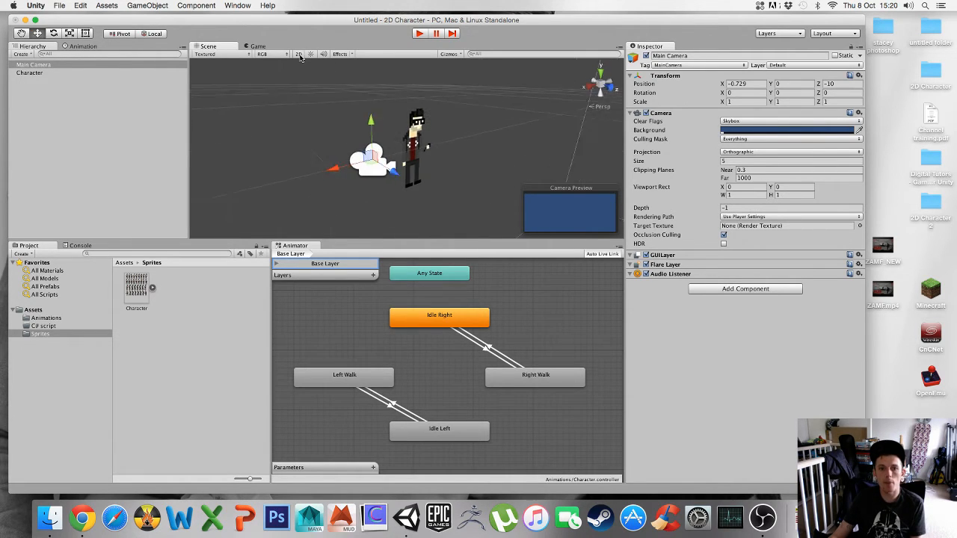
left_click_drag(518, 145, 354, 149, "alt")
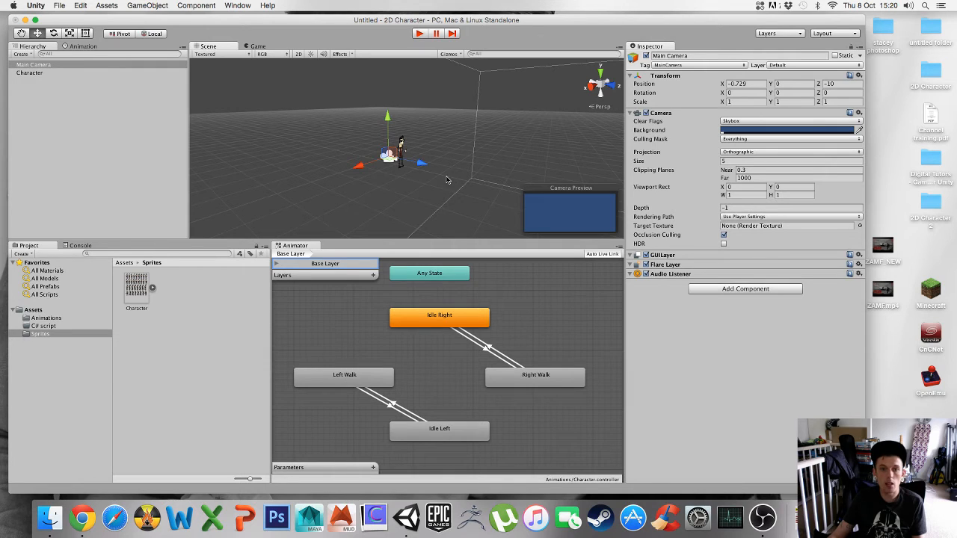
right_click_drag(445, 181, 403, 172, "alt")
mouse_move(403, 172)
left_mouse_down("alt")
mouse_move(459, 190)
mouse_move(413, 188)
left_mouse_up("alt")
left_click(34, 65)
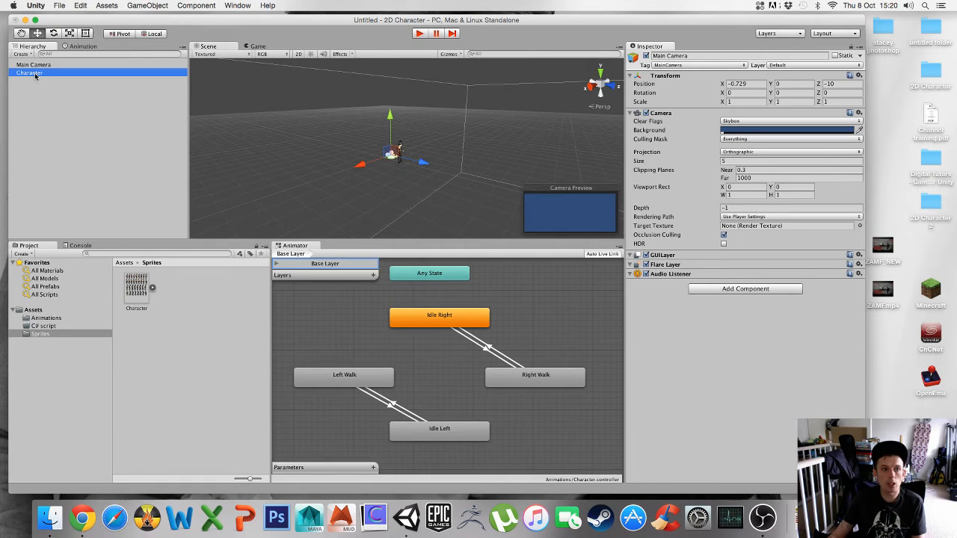
right_click_drag(409, 172, 367, 186, "alt")
left_click_drag(367, 186, 374, 156, "alt")
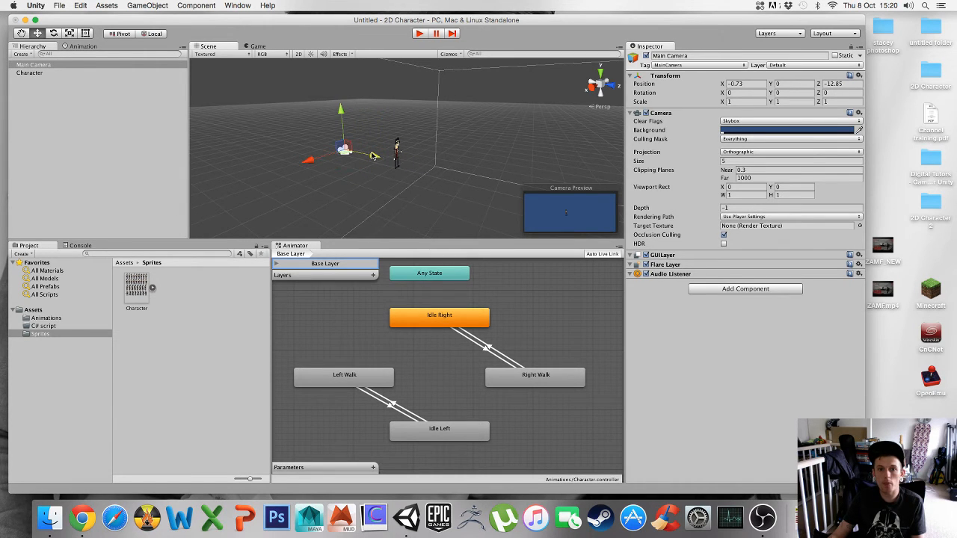
- Run the game in Play mode and walk the character right while watching the Animator states
left_click(258, 47)
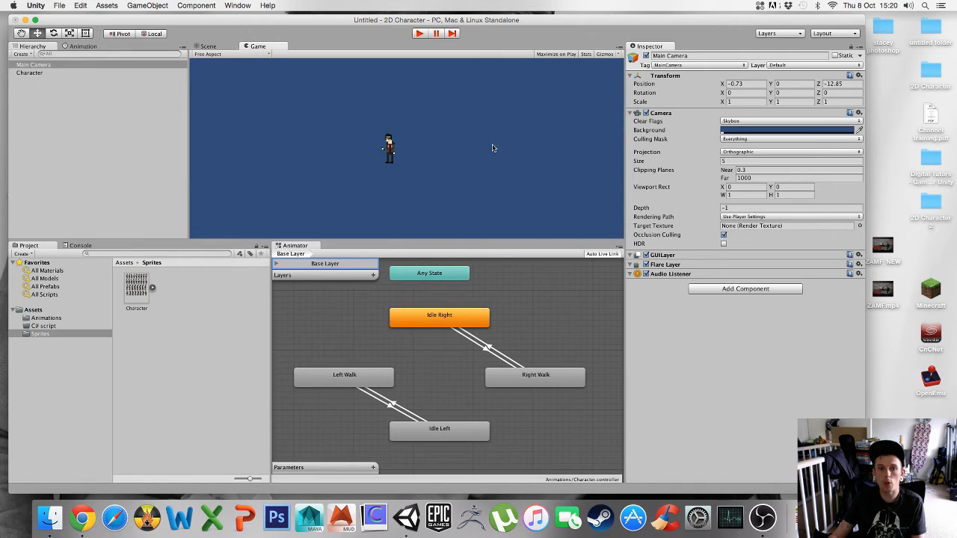
left_click(208, 47)
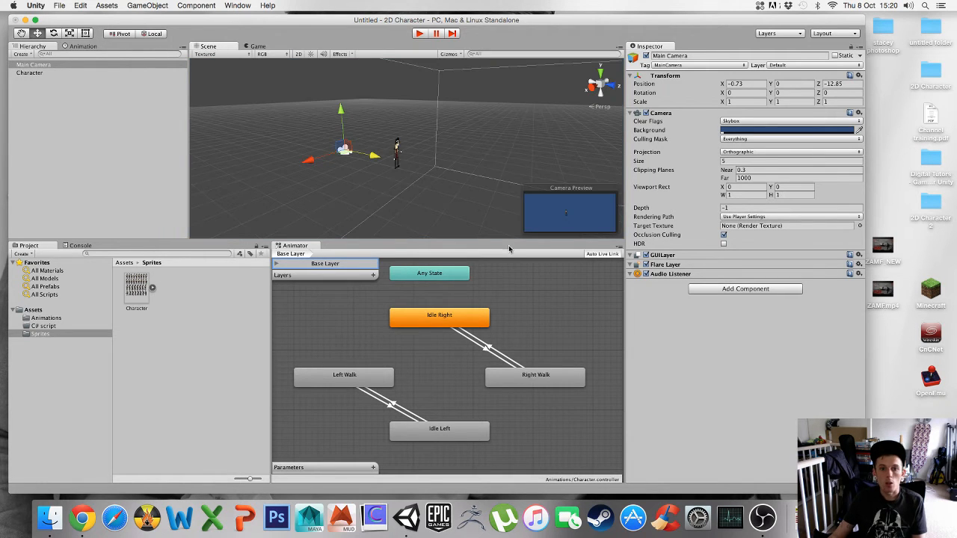
left_click(422, 34)
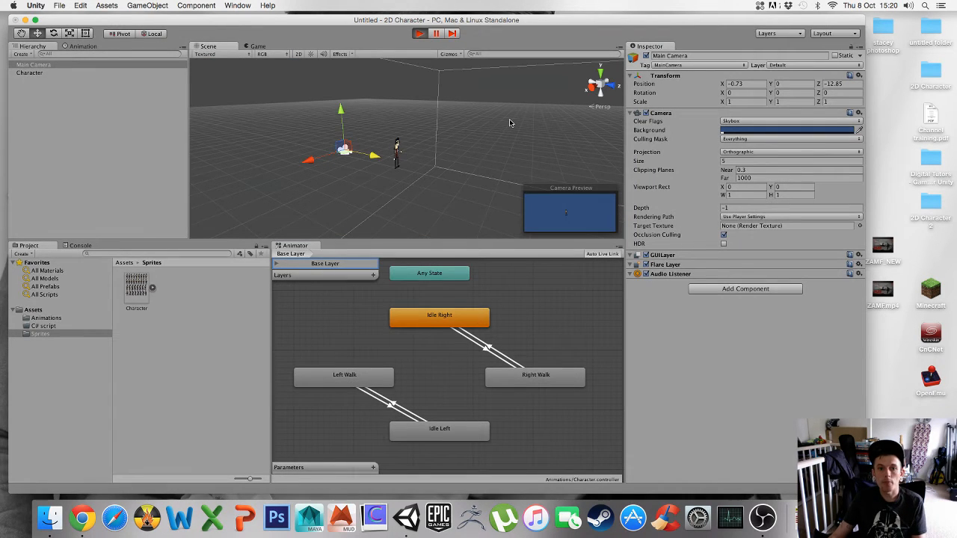
key("Right")
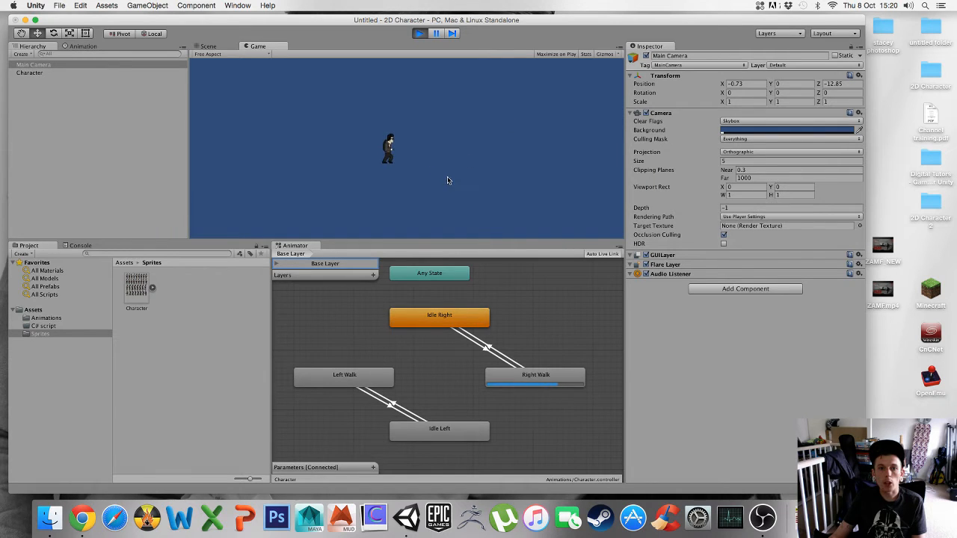
key("Right")
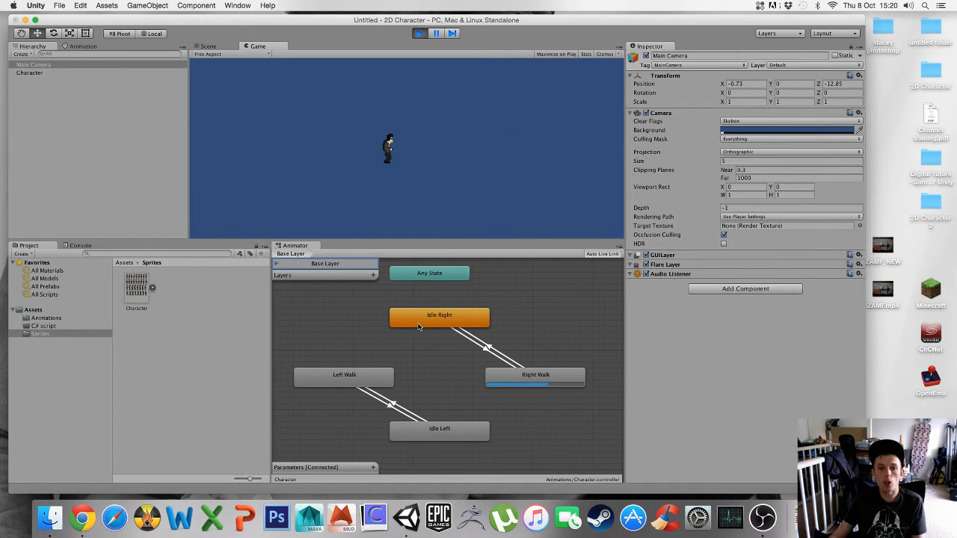
key("Right")
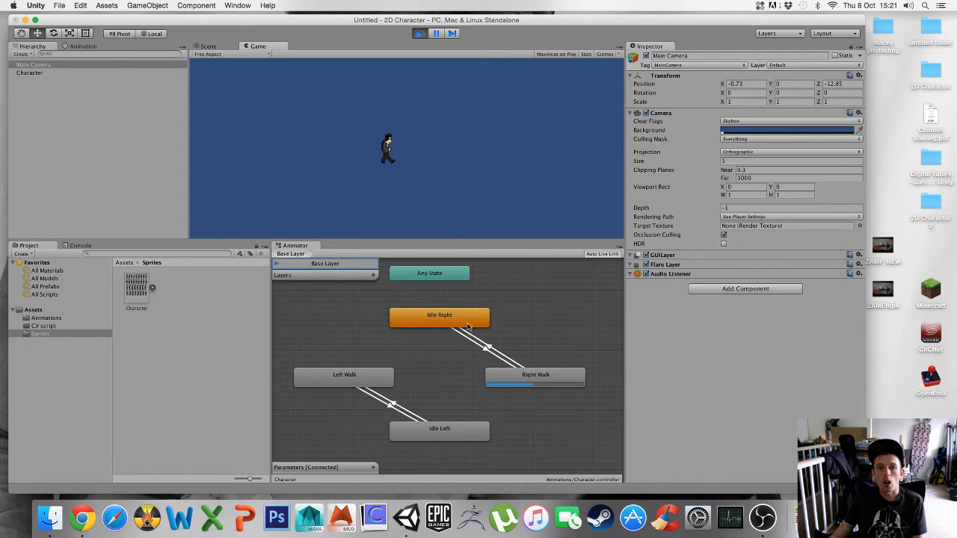
key("Right")
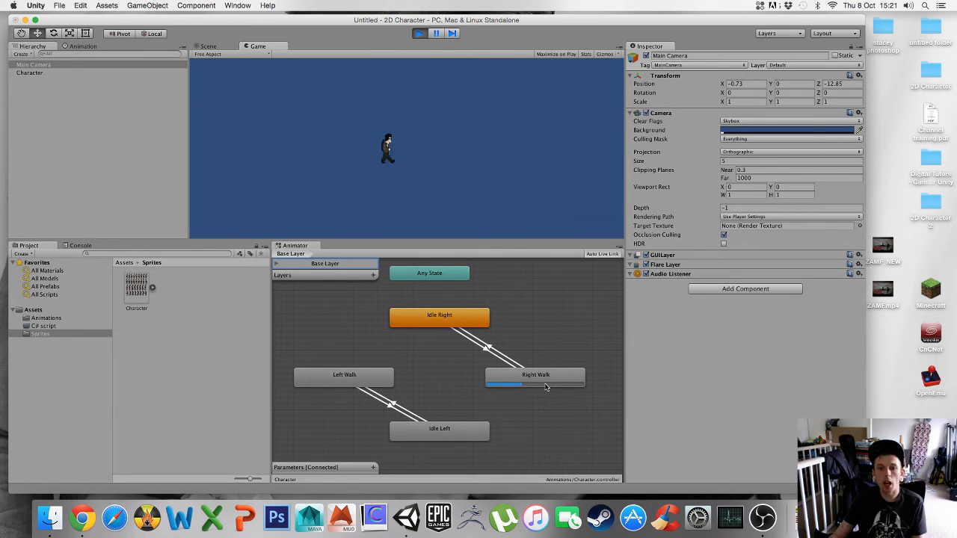
left_click(202, 49)
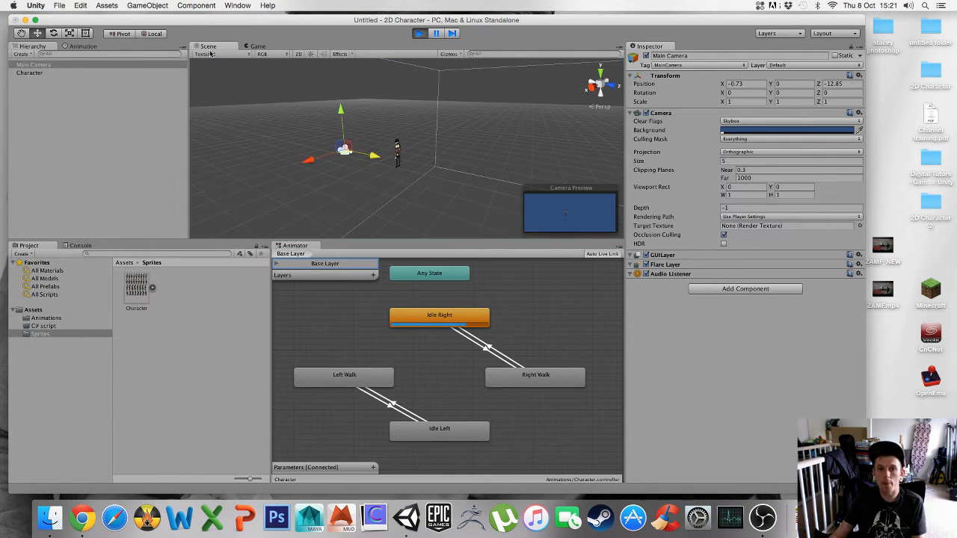
left_click(419, 34)
- Switch the Scene view back to 2D mode and frame the character, briefly entering and leaving Play mode
left_click(299, 56)
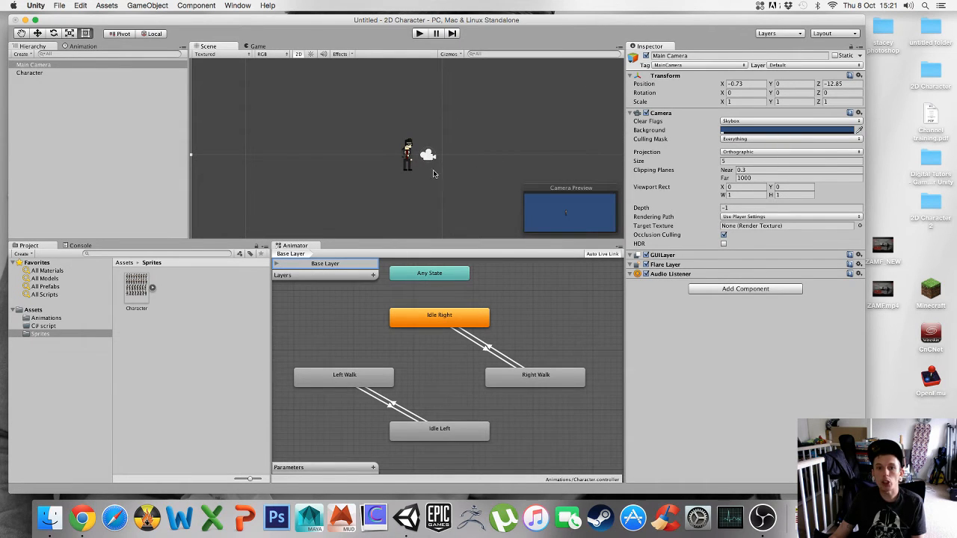
scroll(438, 174, "down", 4)
scroll(439, 174, "up", 10)
middle_click_drag(439, 174, 491, 174)
key("super+p")
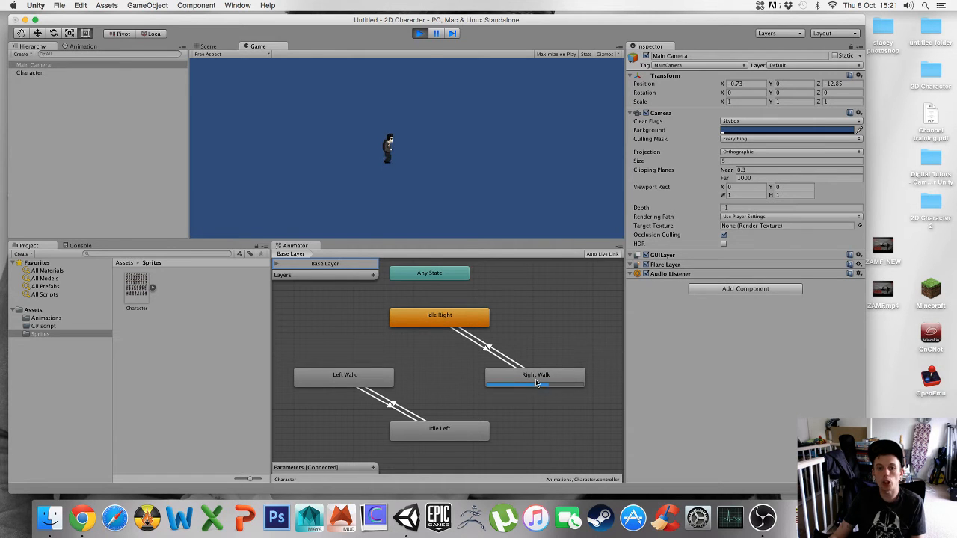
key("super+p")
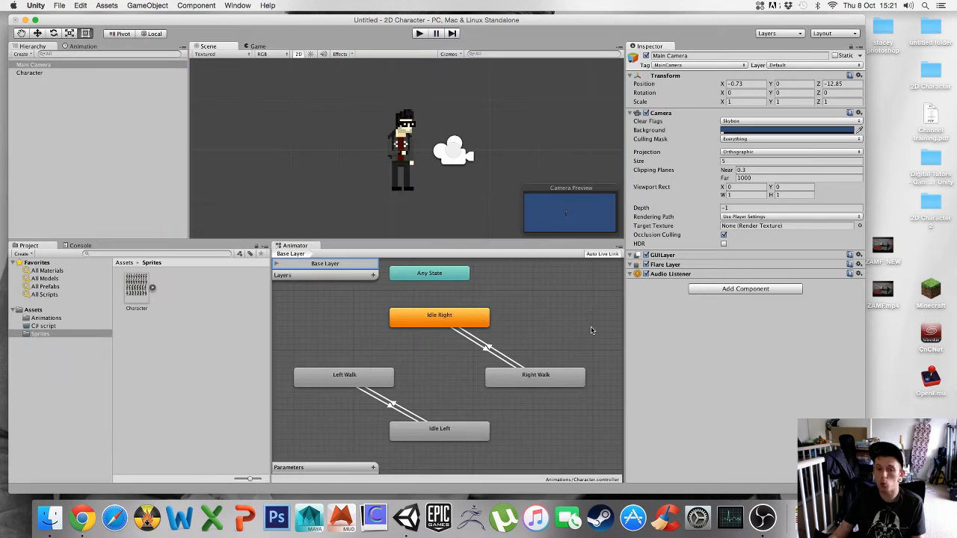
key("q")
scroll(412, 162, "up", 3)
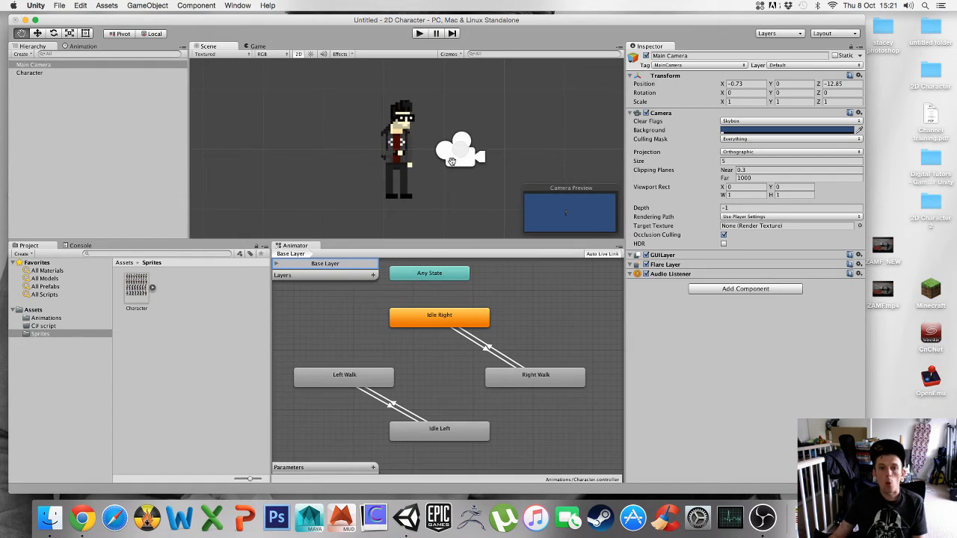
scroll(448, 160, "down", 2)
left_click_drag(369, 154, 376, 155)
key("t")
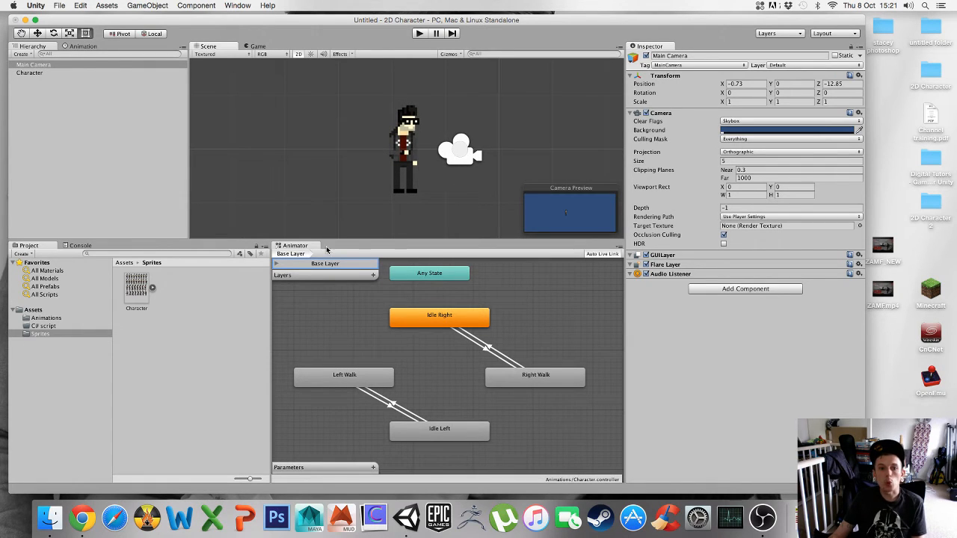
- Enlarge the Animator panel and create a transition from Idle Left to Right Walk
left_click_drag(271, 302, 190, 304)
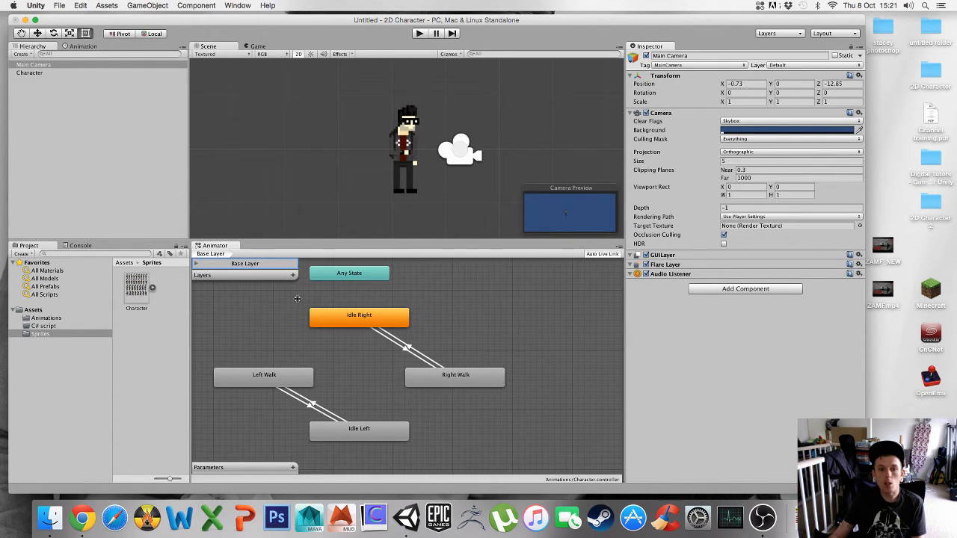
left_click_drag(384, 240, 384, 216)
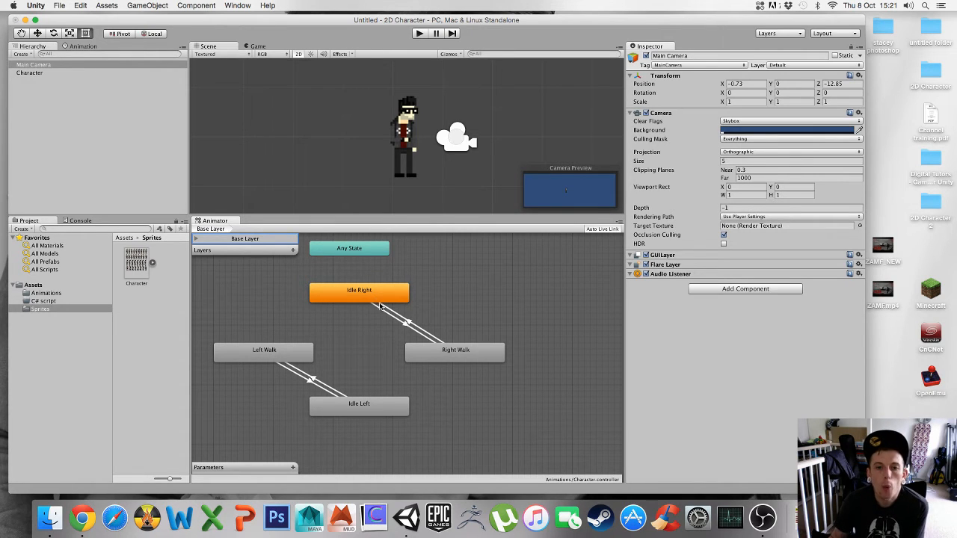
left_click(378, 412)
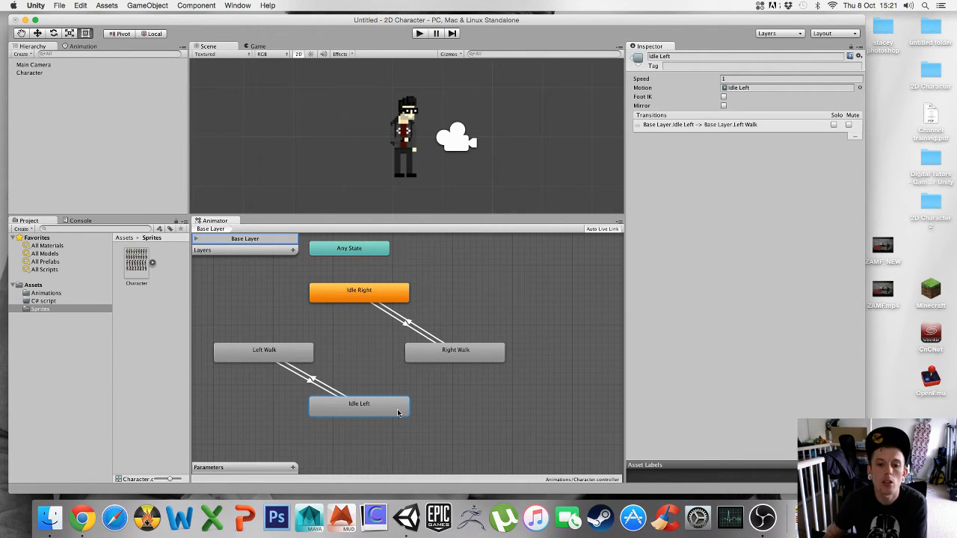
right_click(385, 410)
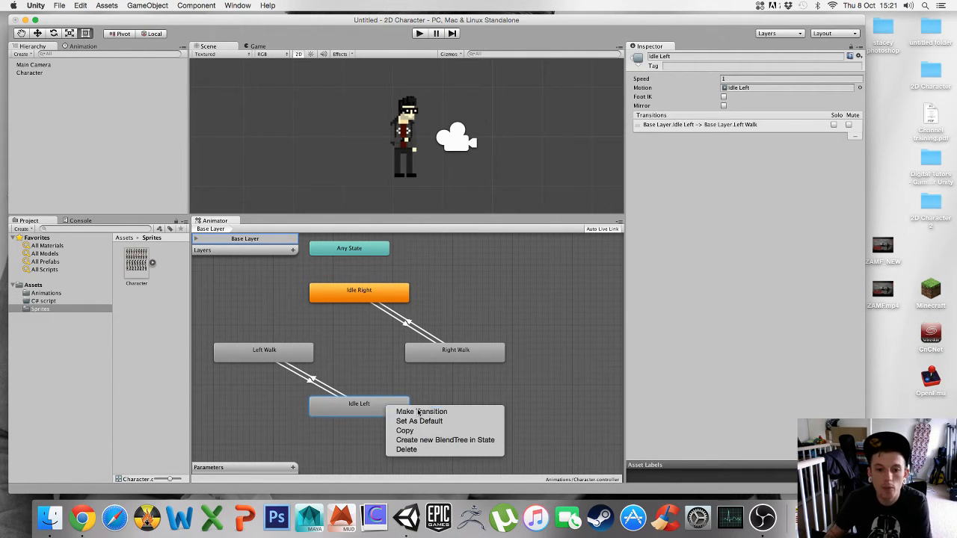
left_click(408, 410)
left_click(441, 357)
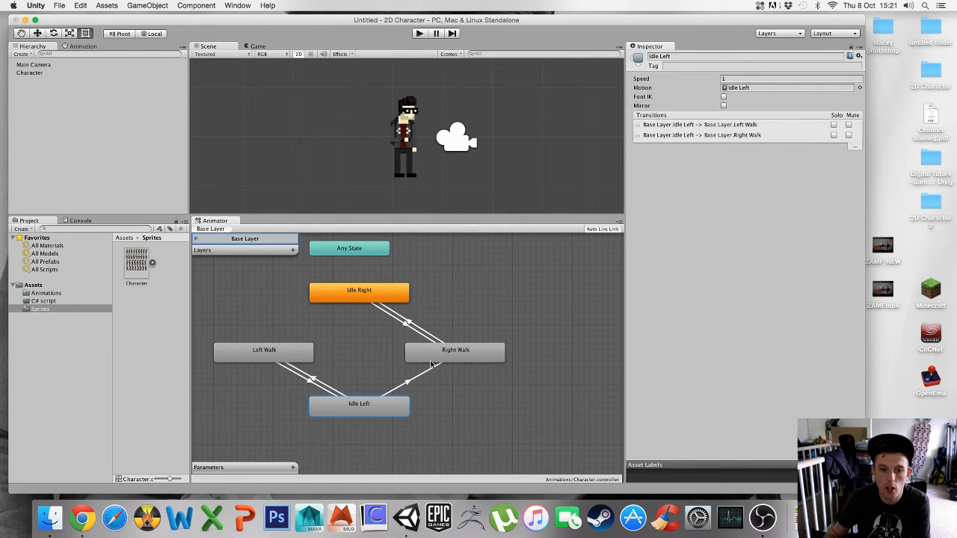
- Create a transition from Idle Right to Left Walk
right_click(329, 297)
left_click(351, 299)
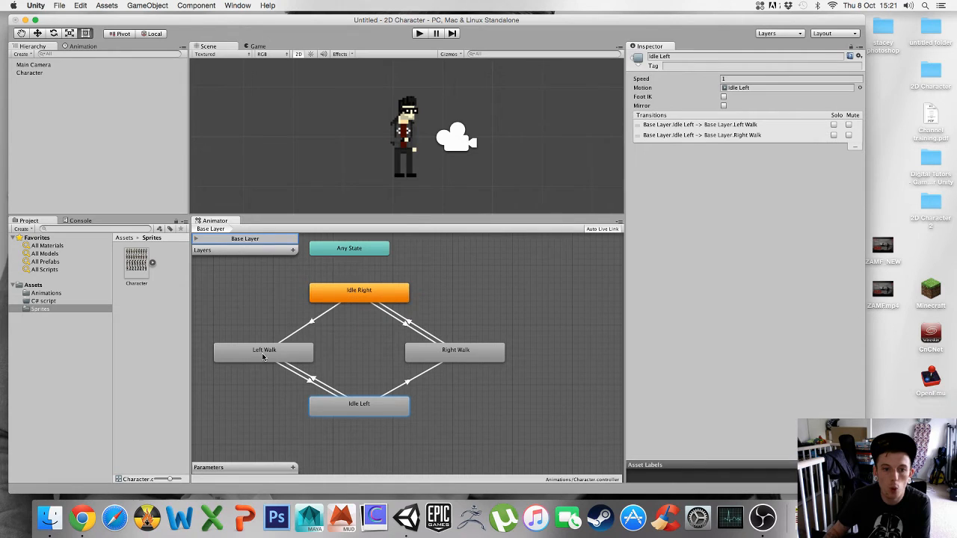
left_click(263, 350)
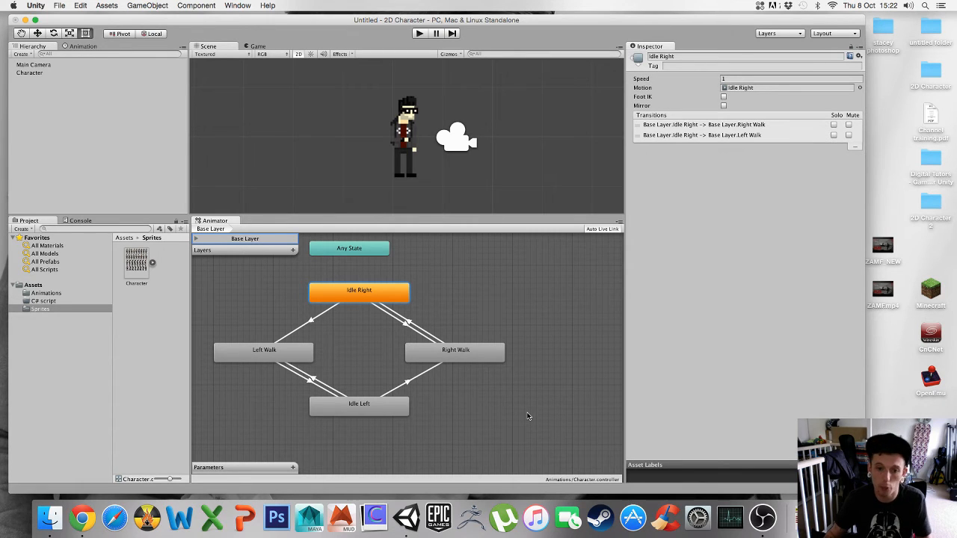
- Run the game briefly in Play mode to test the new transitions
left_click_drag(464, 385, 501, 387, "alt")
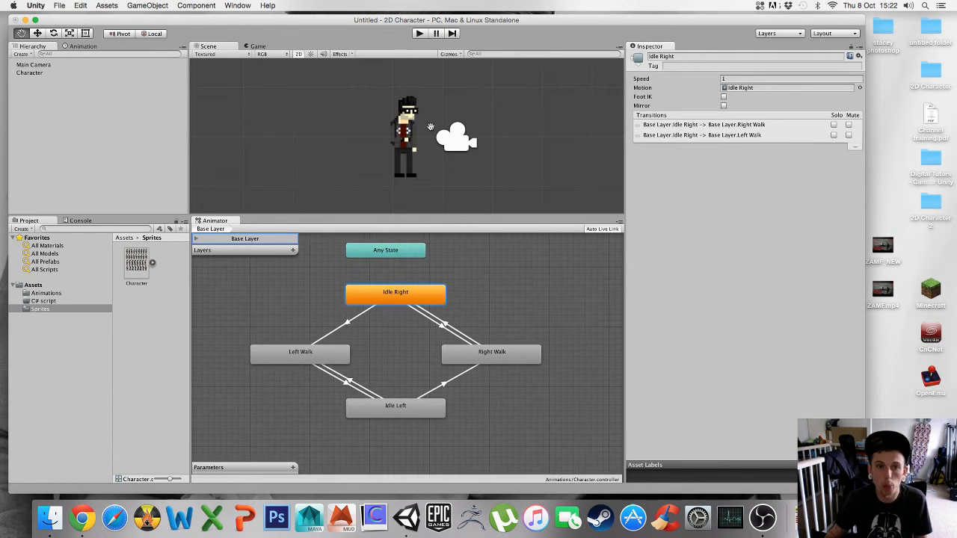
left_click(417, 34)
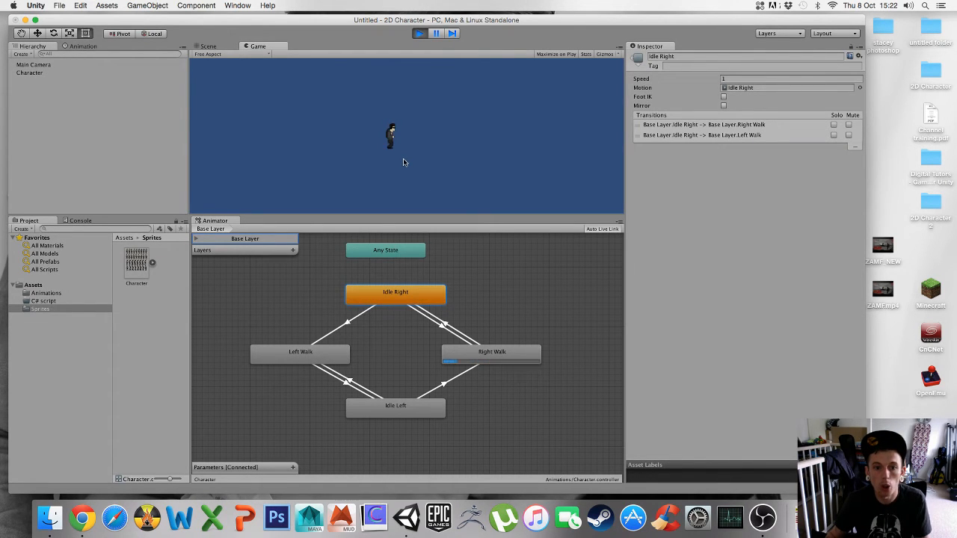
left_click(418, 33)
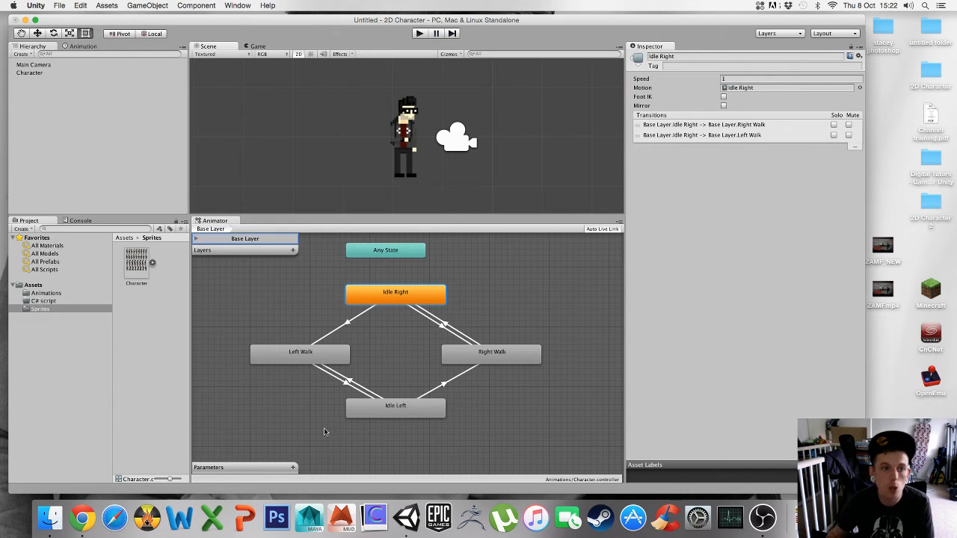
- Add a Float parameter named Speed to the Animator
left_click(293, 468)
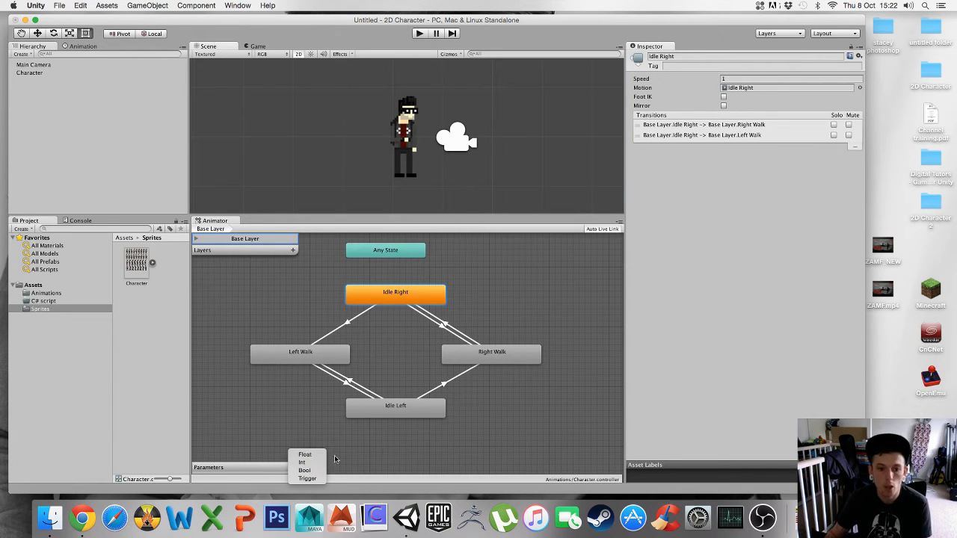
left_click(305, 454)
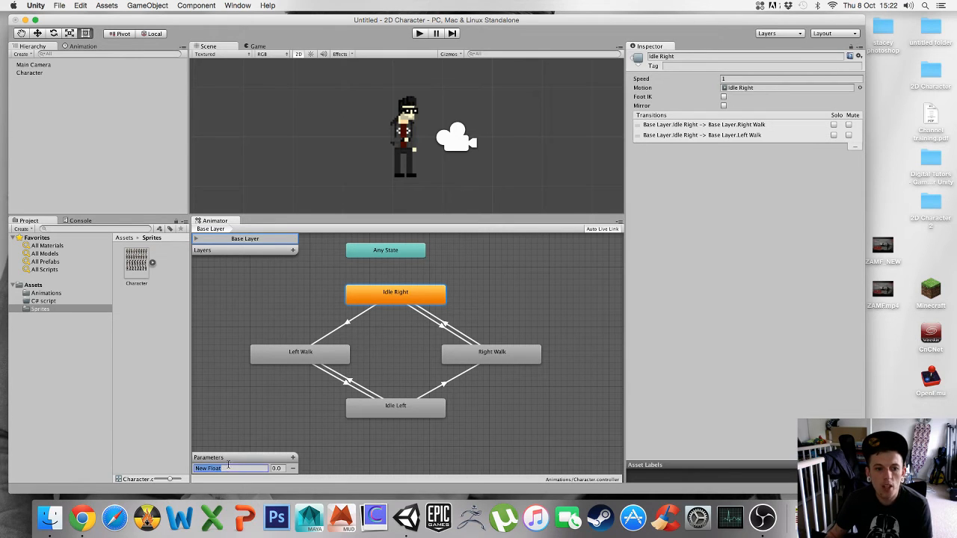
type("Speed")
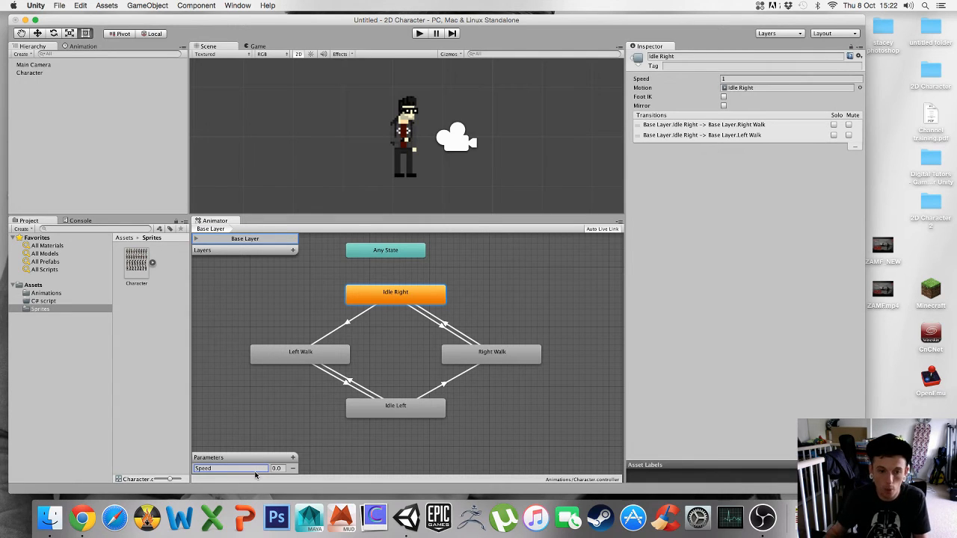
left_click(319, 452)
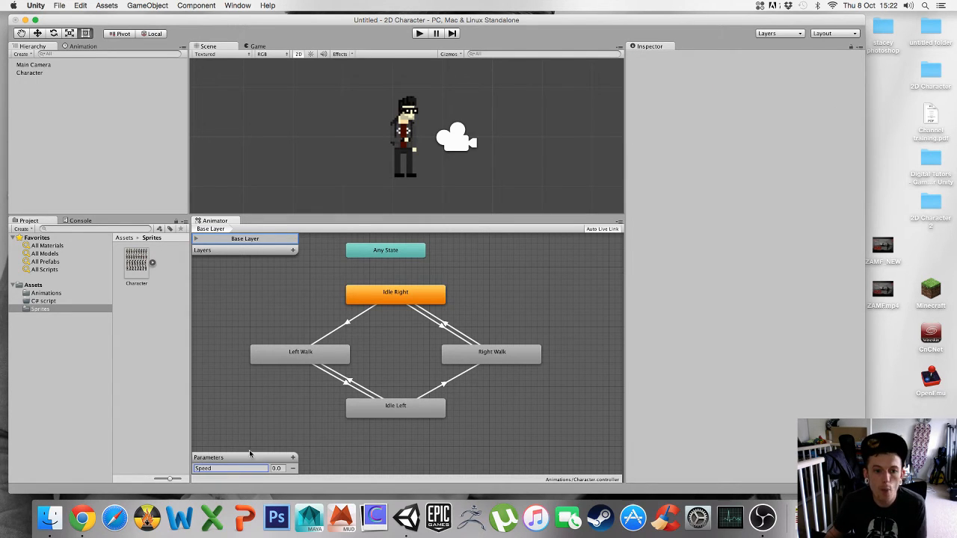
left_click(293, 457)
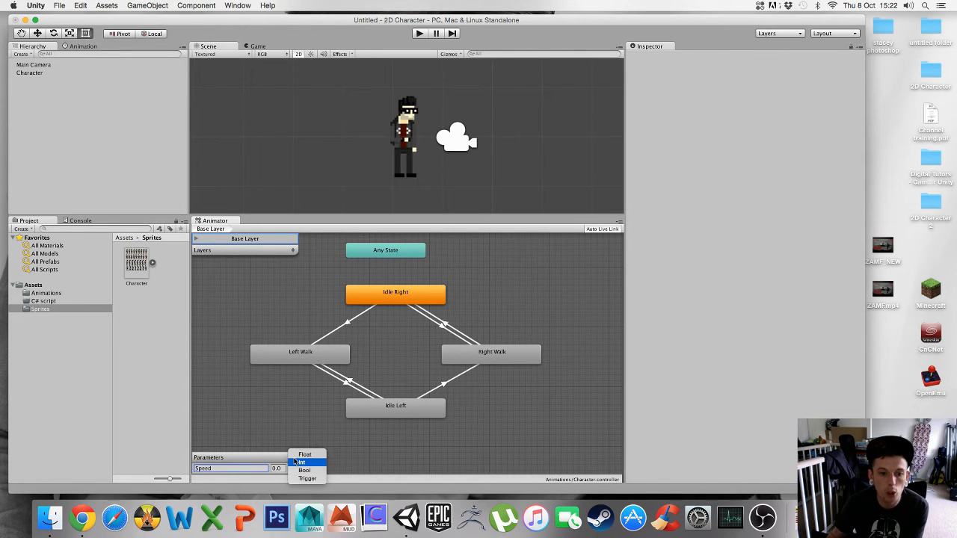
left_click(306, 455)
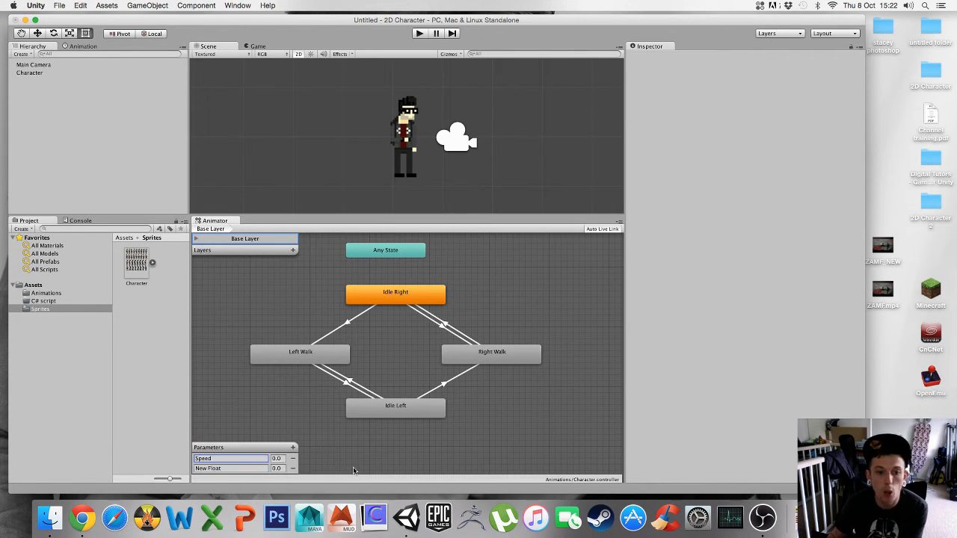
left_click(293, 468)
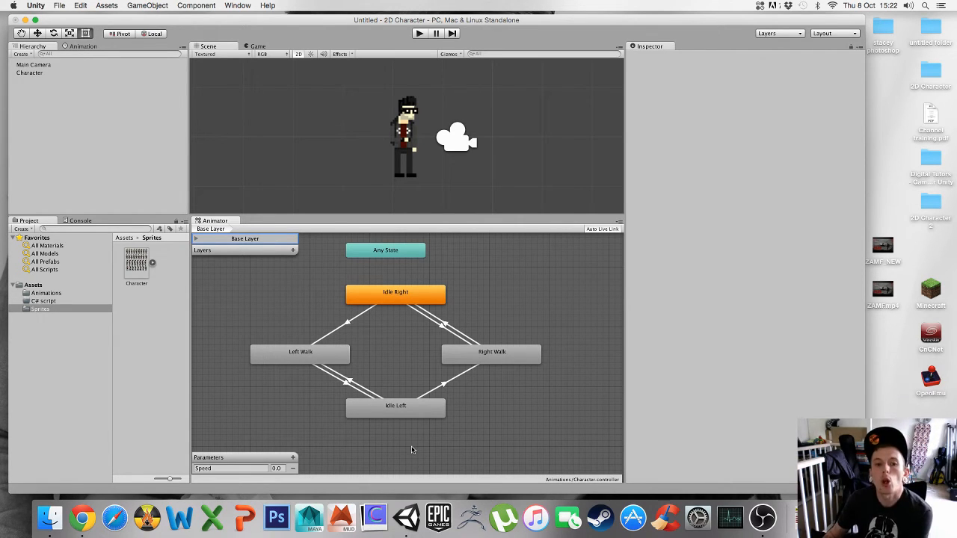
- Inspect the Idle Right and Right Walk states and their transition's condition, then briefly run Play mode
left_click(389, 297)
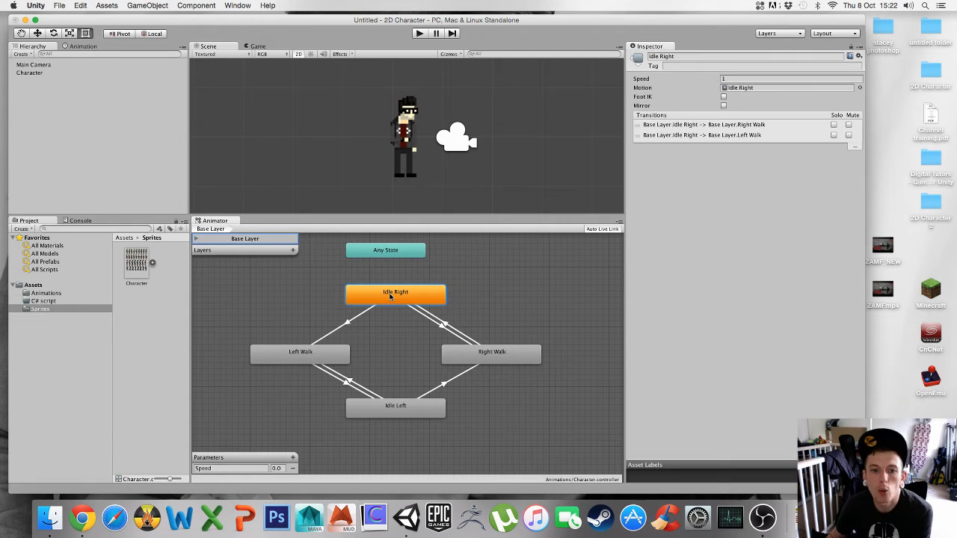
left_click(484, 354)
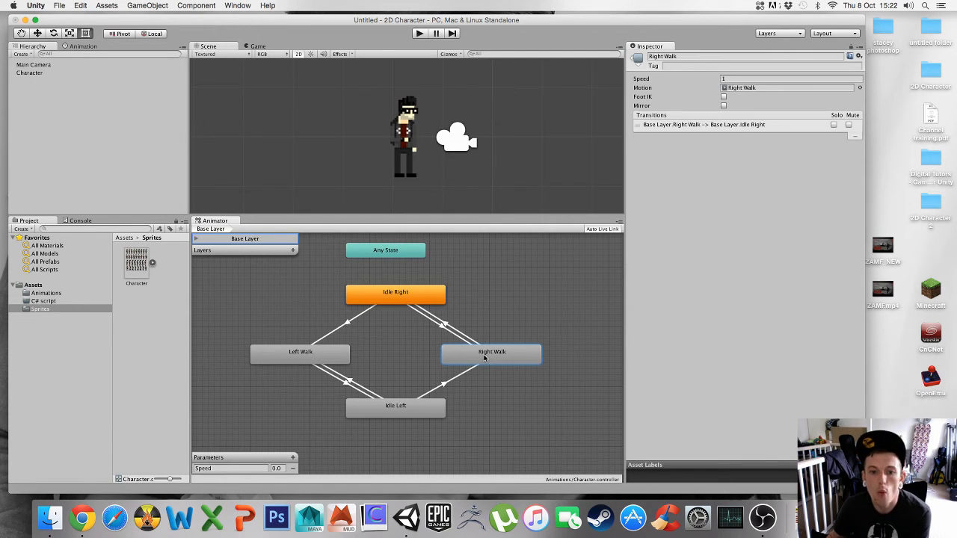
left_click(410, 302)
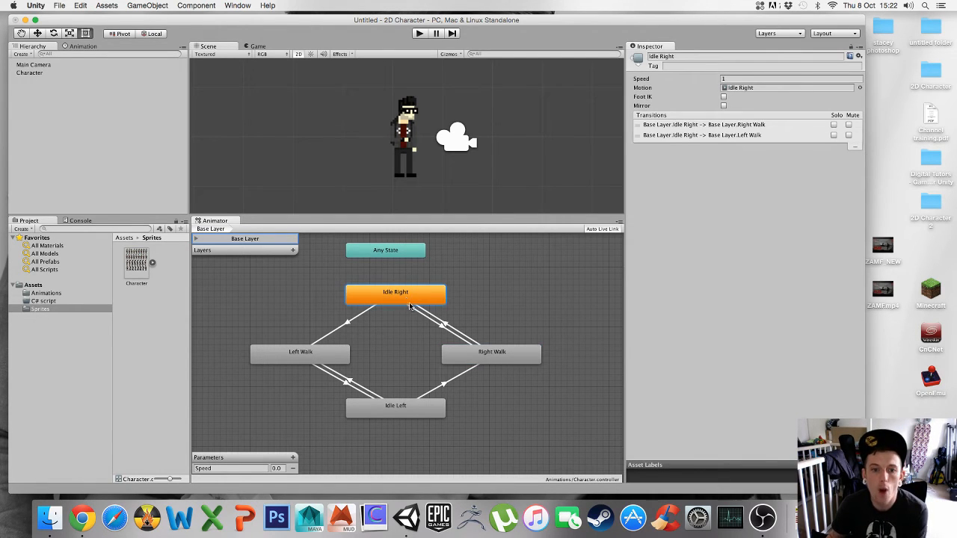
left_click(444, 330)
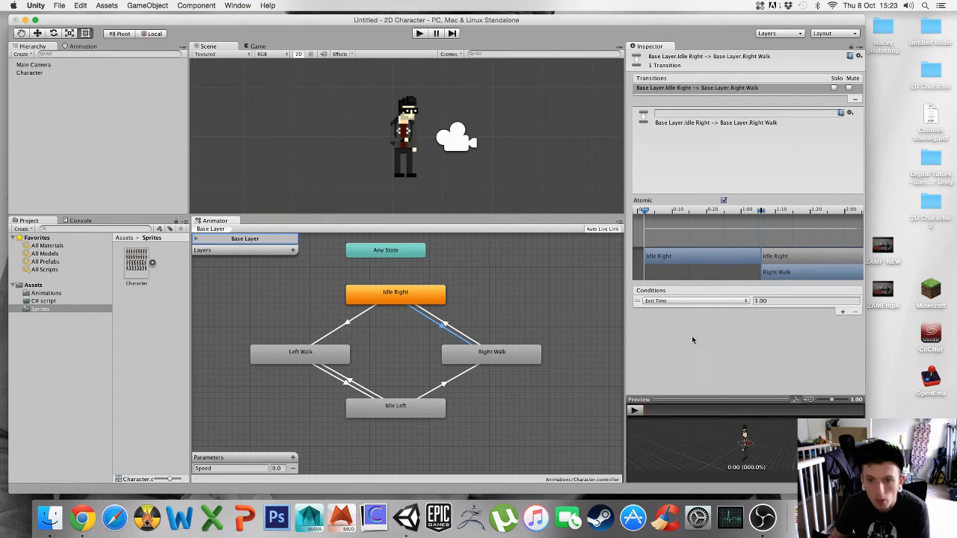
left_click(672, 301)
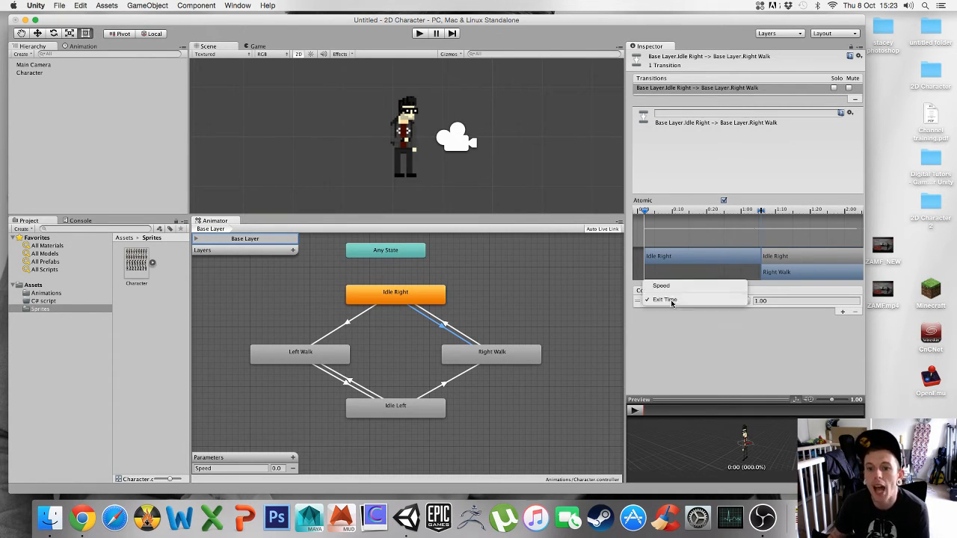
left_click(673, 299)
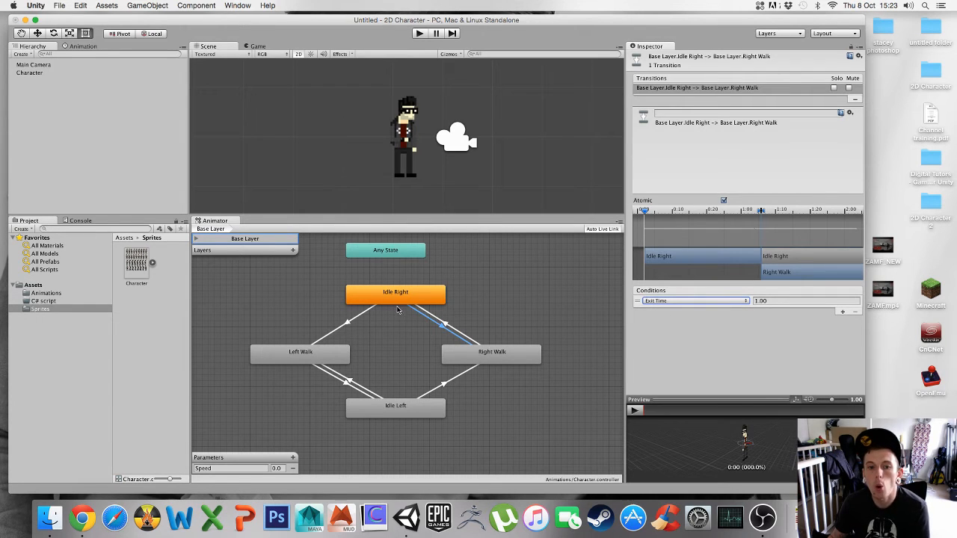
left_click(419, 34)
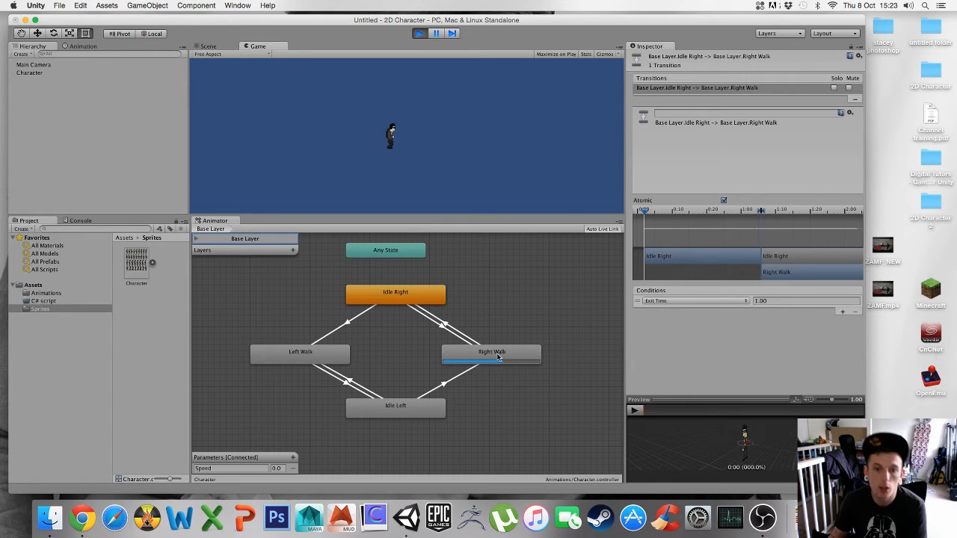
left_click(421, 34)
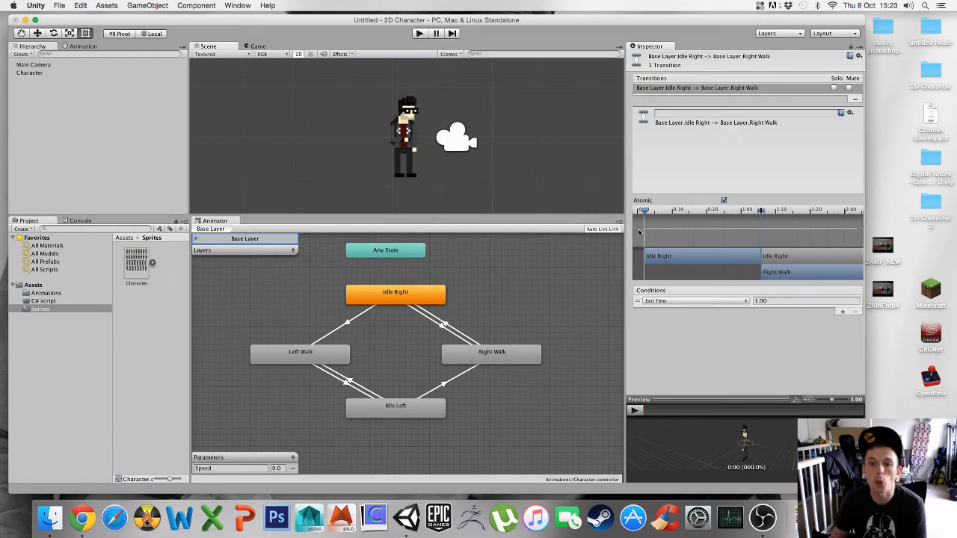
- Set the Idle Right to Right Walk transition's condition to Speed Greater than 0.1
left_click(669, 300)
left_click(673, 299)
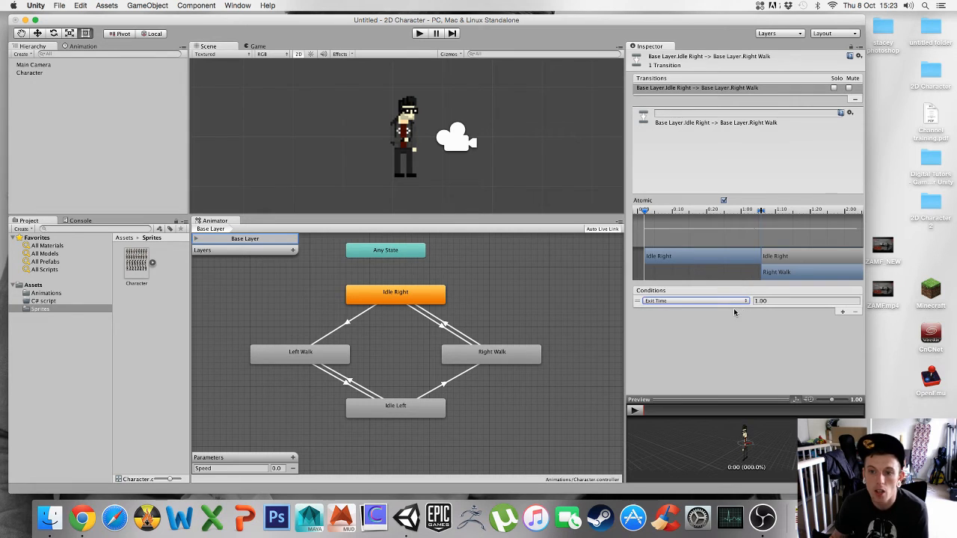
left_click(786, 303)
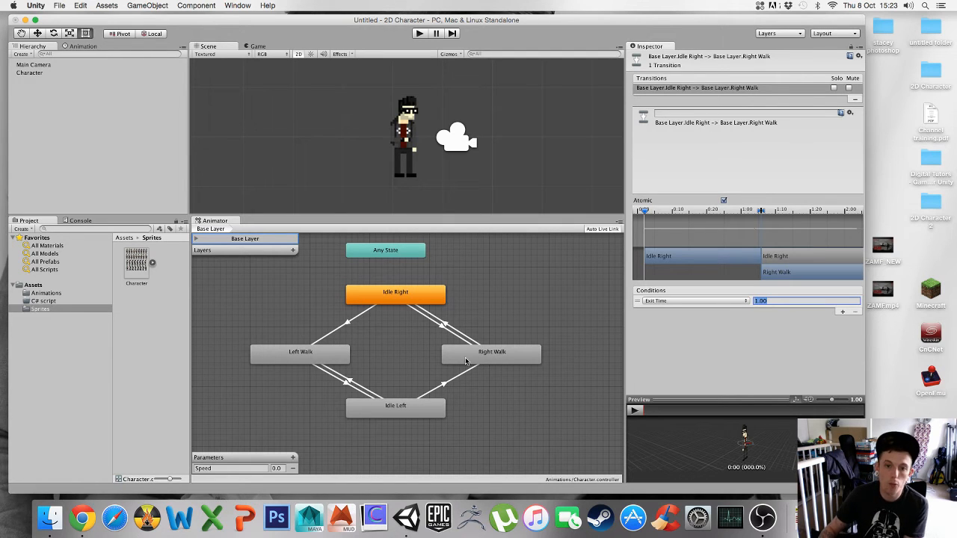
left_click(442, 327)
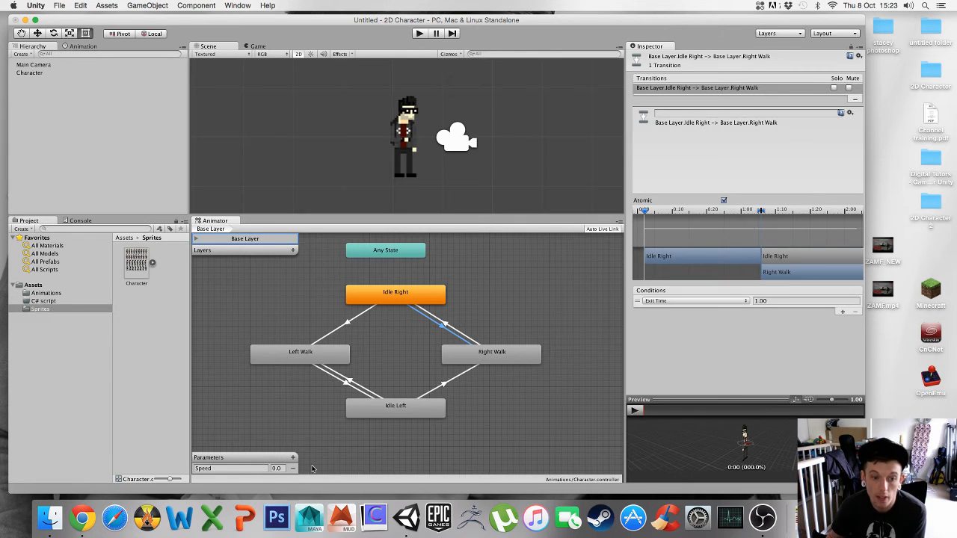
left_click(675, 301)
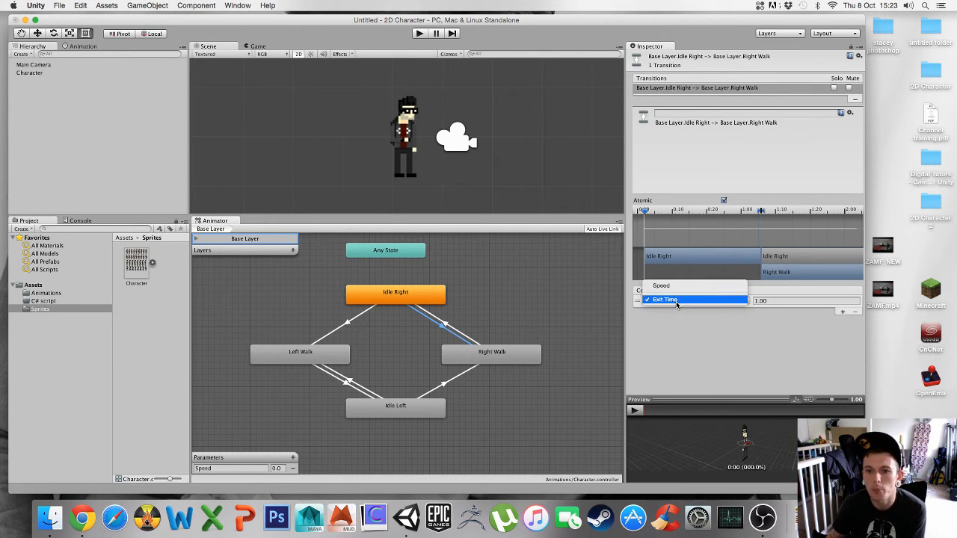
left_click(665, 287)
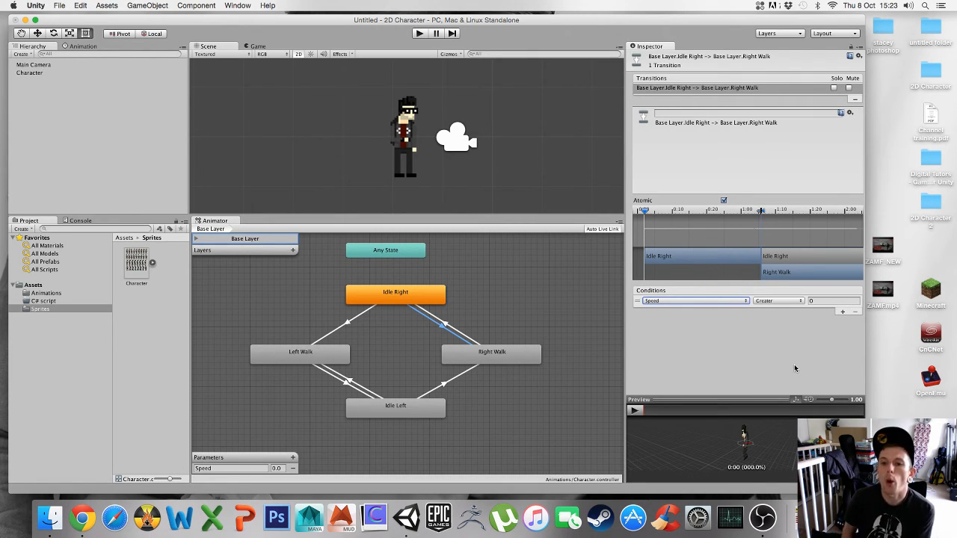
left_click(776, 302)
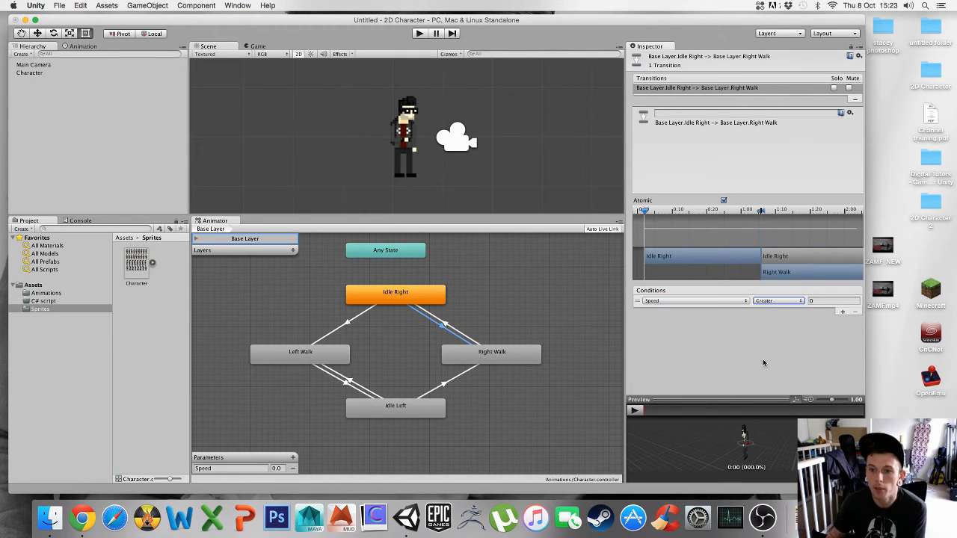
left_click(774, 301)
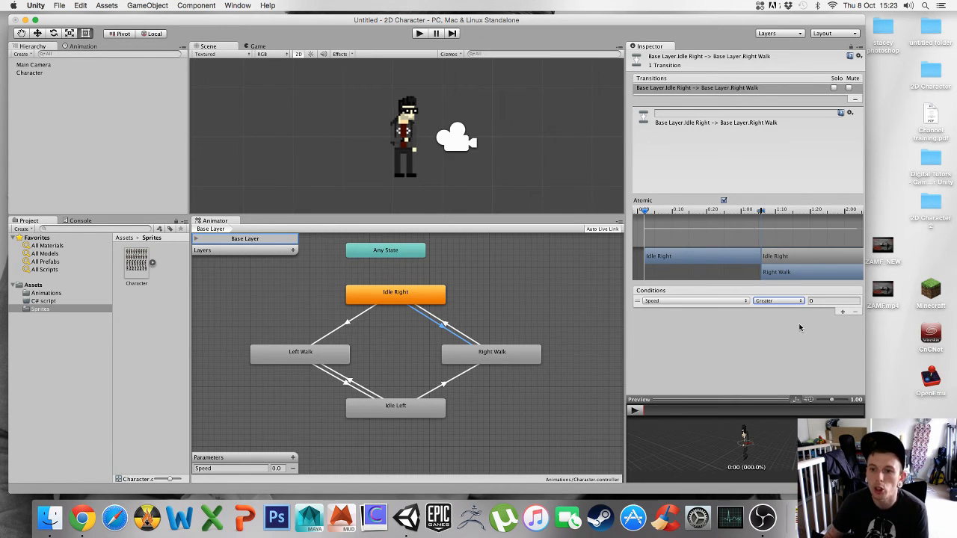
left_click(783, 301)
left_click(778, 304)
left_click(823, 302)
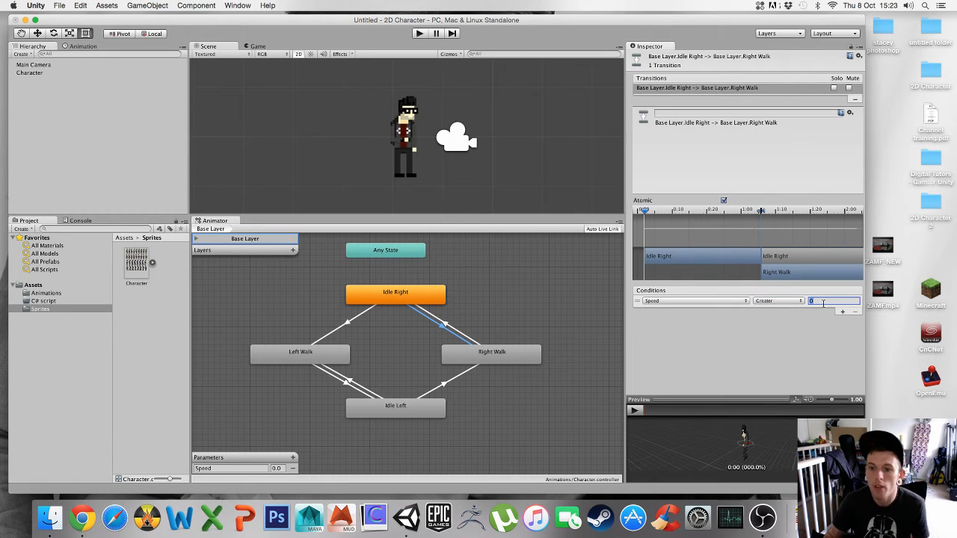
type("0.1")
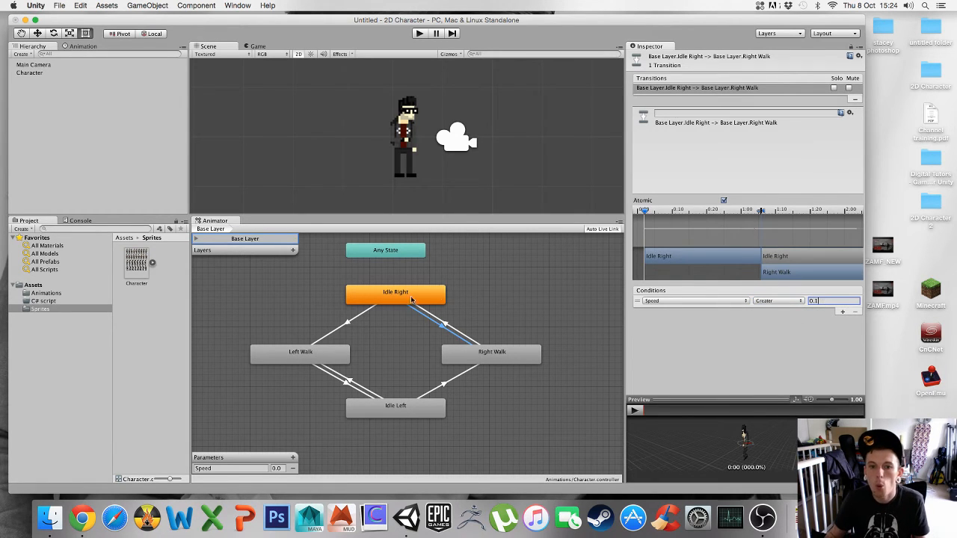
- Set the Right Walk to Idle Right transition's condition to Speed Less than 0.1
left_click(500, 317)
left_click(440, 323)
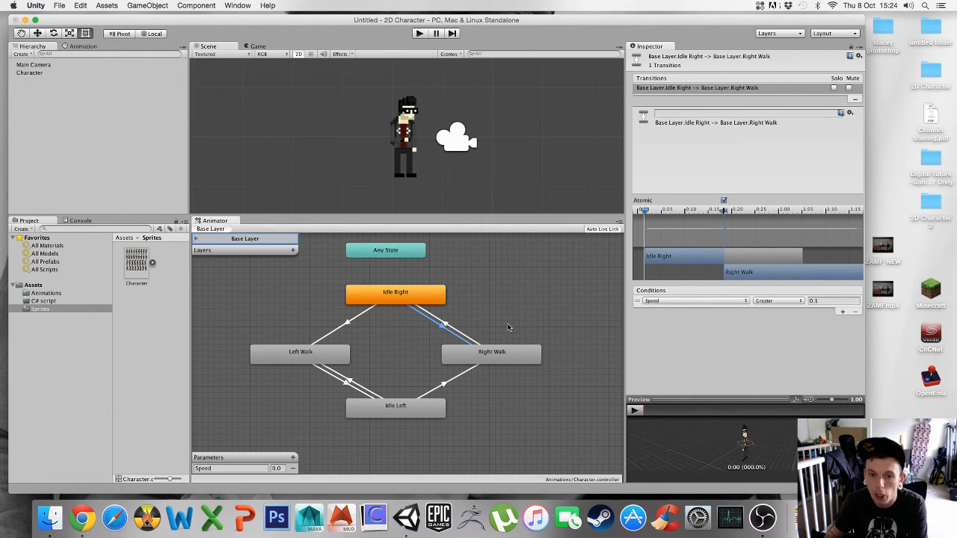
left_click(448, 327)
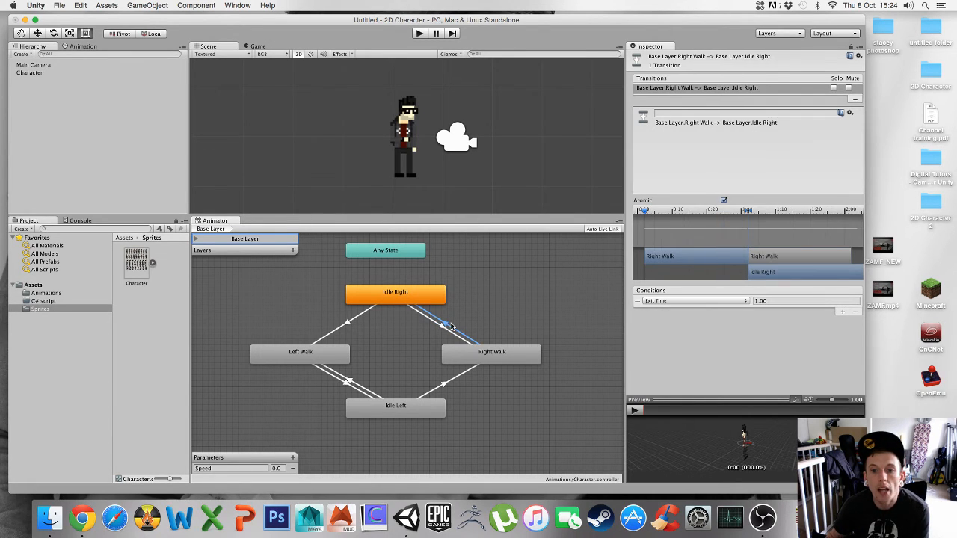
left_click(673, 300)
left_click(662, 285)
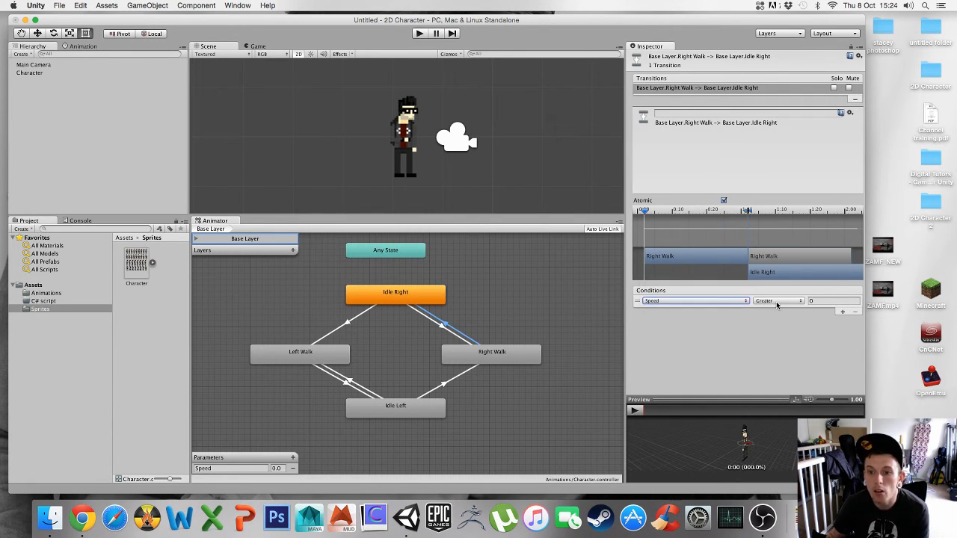
left_click(778, 300)
left_click(778, 309)
left_click(817, 301)
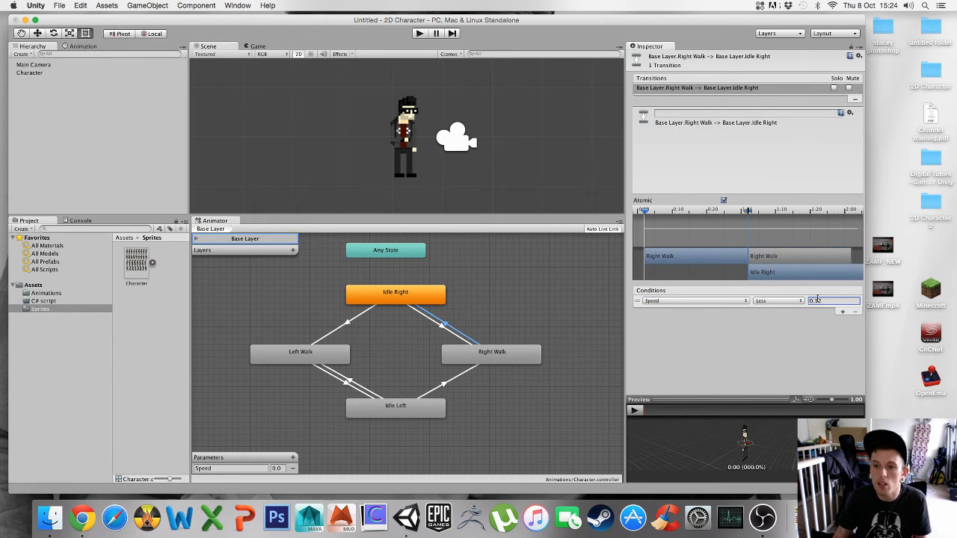
left_click(825, 300)
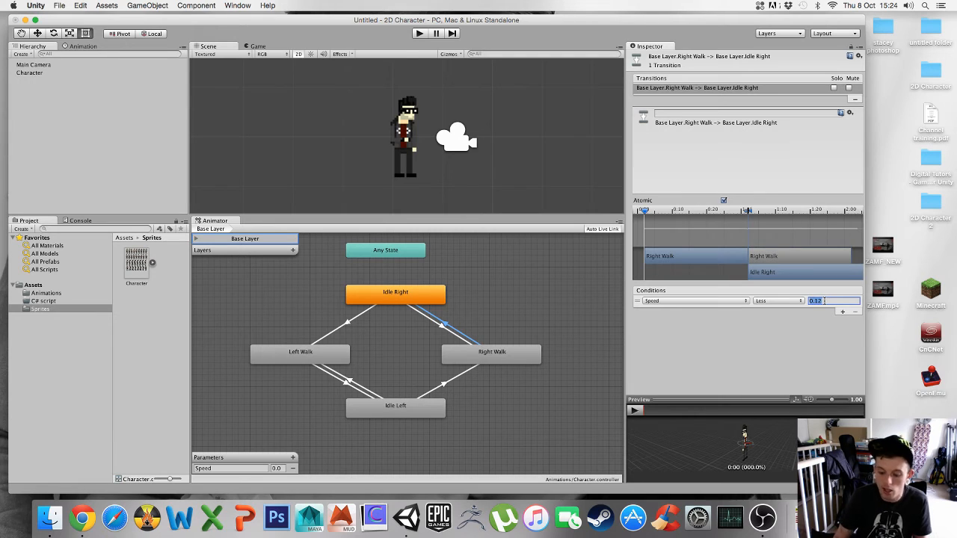
type("0")
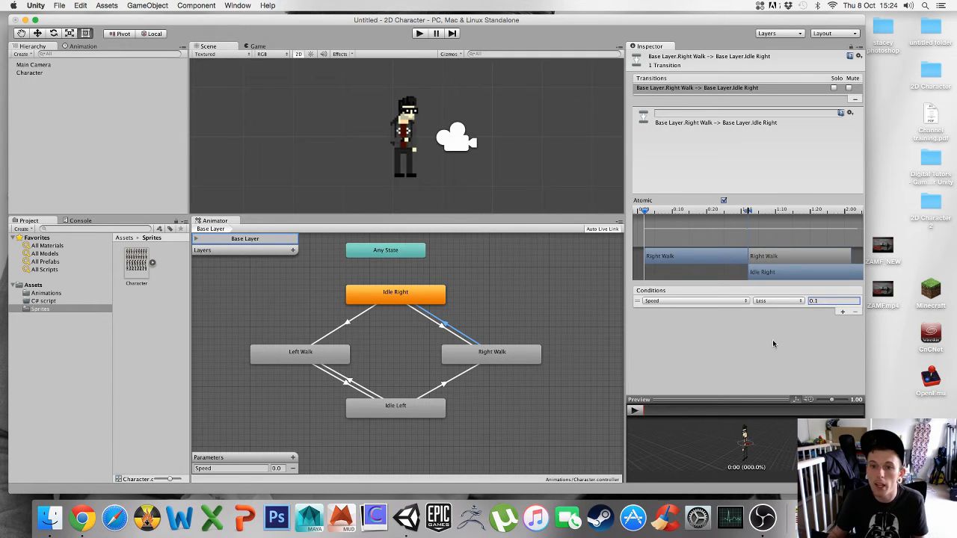
left_click(774, 344)
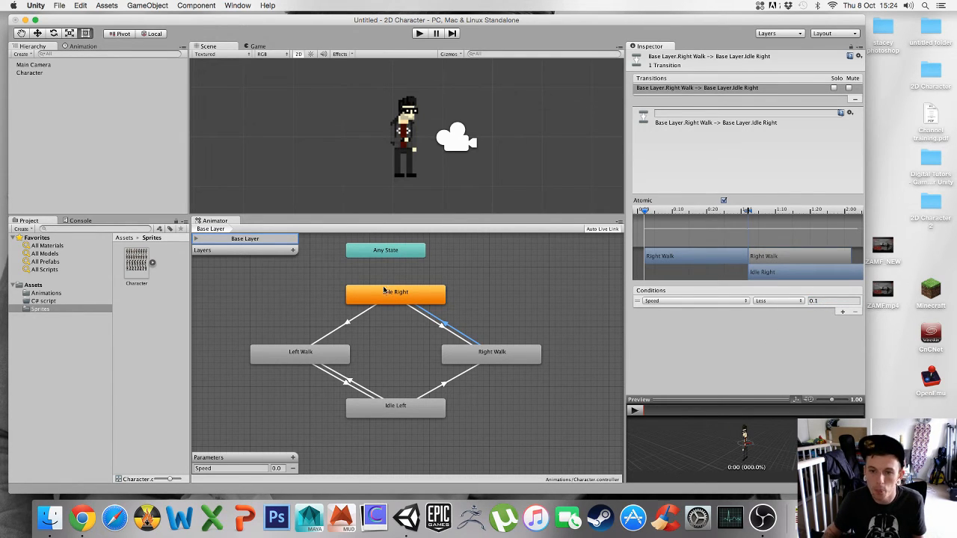
- Set the Idle Left to Left Walk transition's condition to Speed Greater than 0.1
left_click(396, 411)
left_click(315, 359)
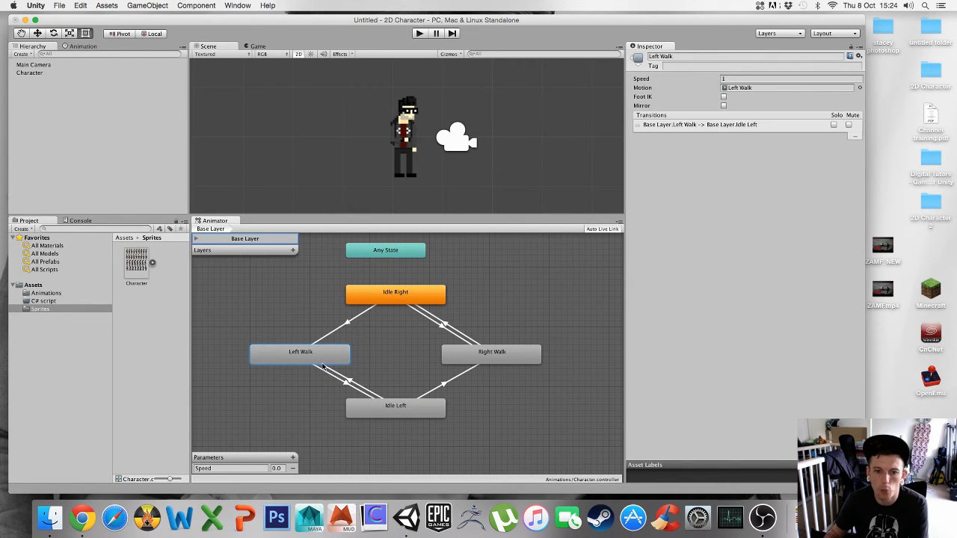
left_click(352, 383)
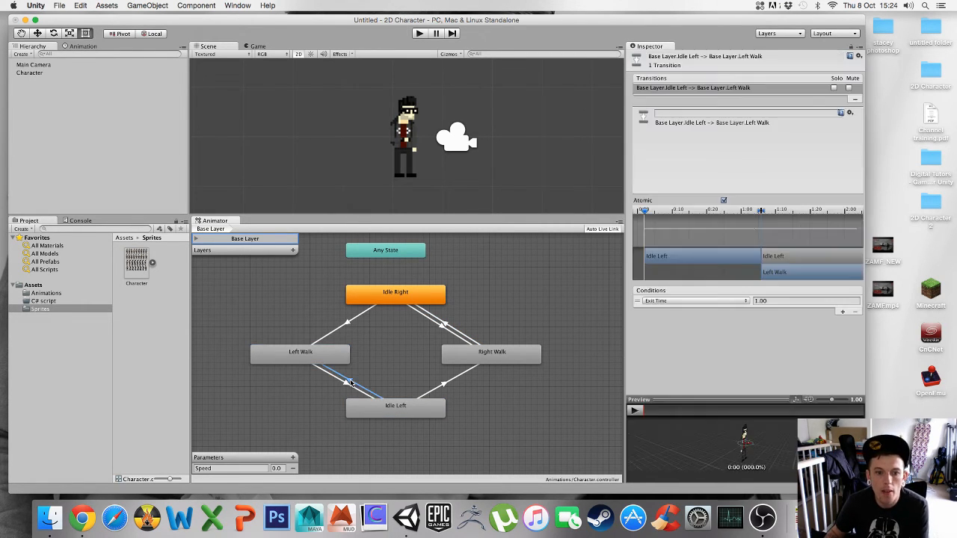
left_click(680, 300)
left_click(682, 299)
left_click(798, 300)
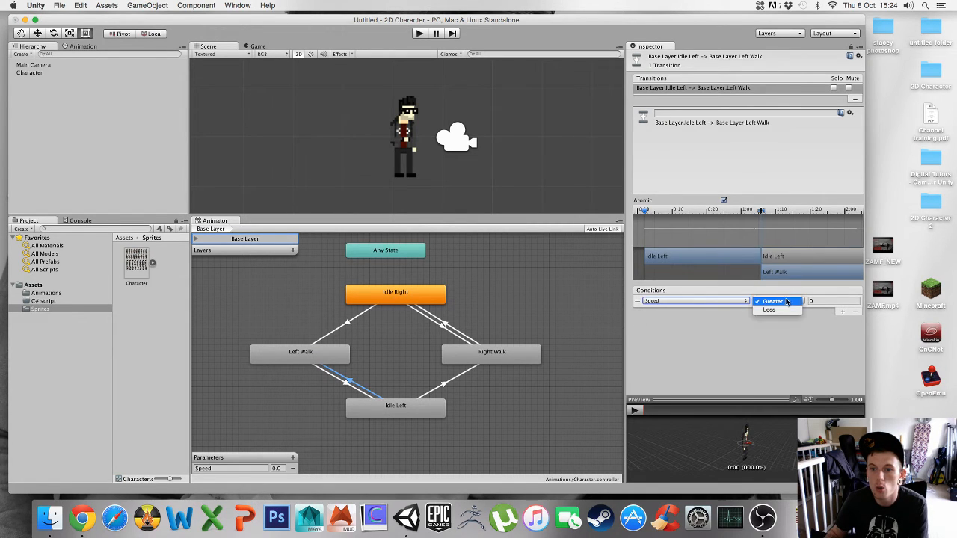
left_click(782, 302)
left_click(830, 300)
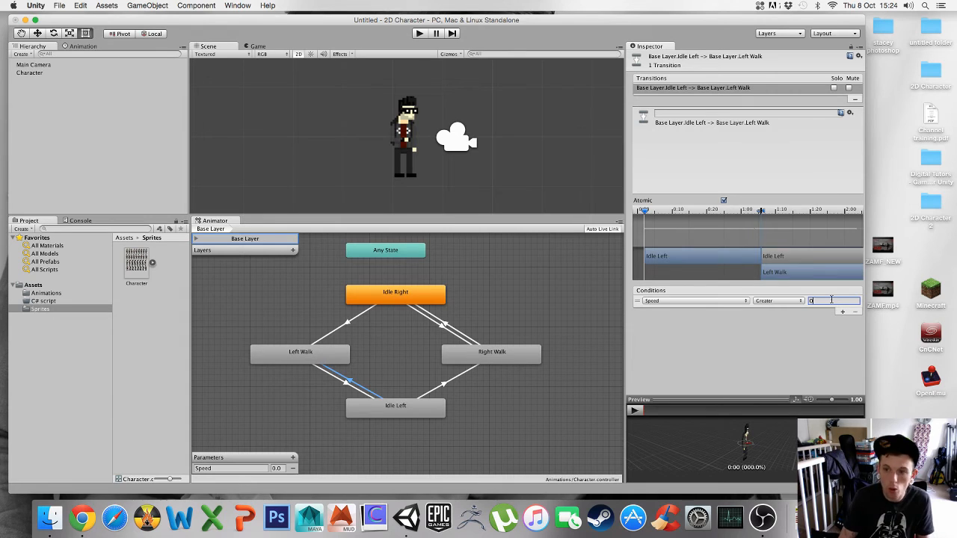
- Set the Left Walk to Idle Left transition's condition to Speed Less than 0.1
left_click(347, 385)
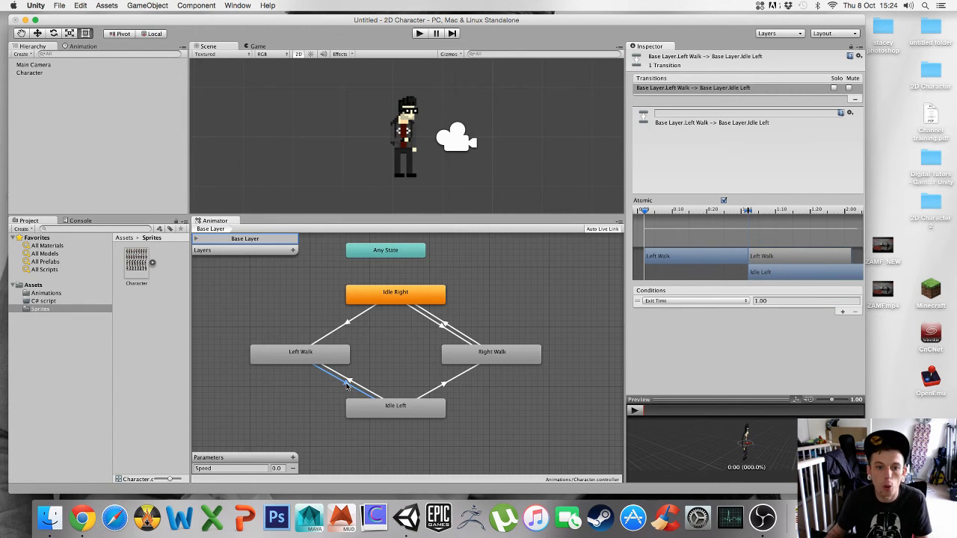
left_click(705, 301)
left_click(667, 290)
left_click(769, 303)
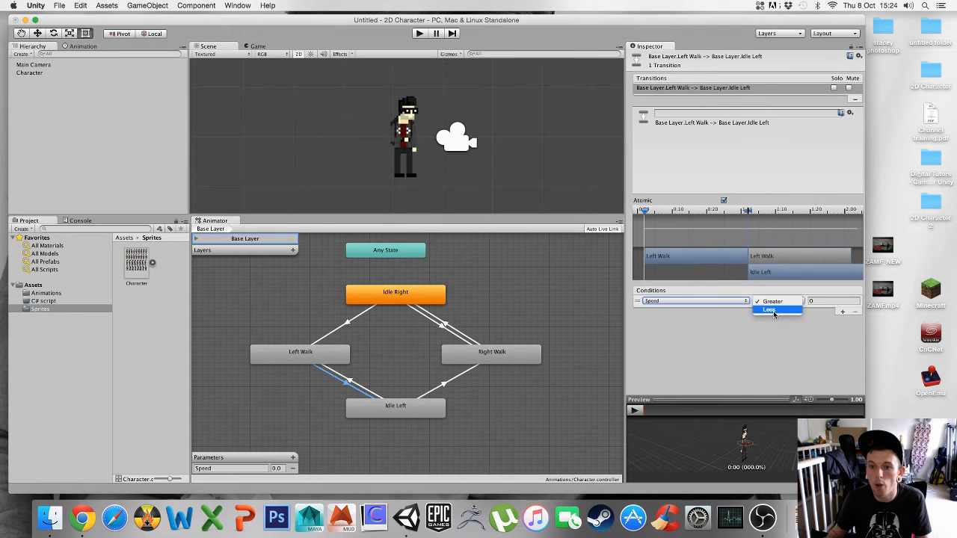
left_click(774, 315)
left_click(823, 300)
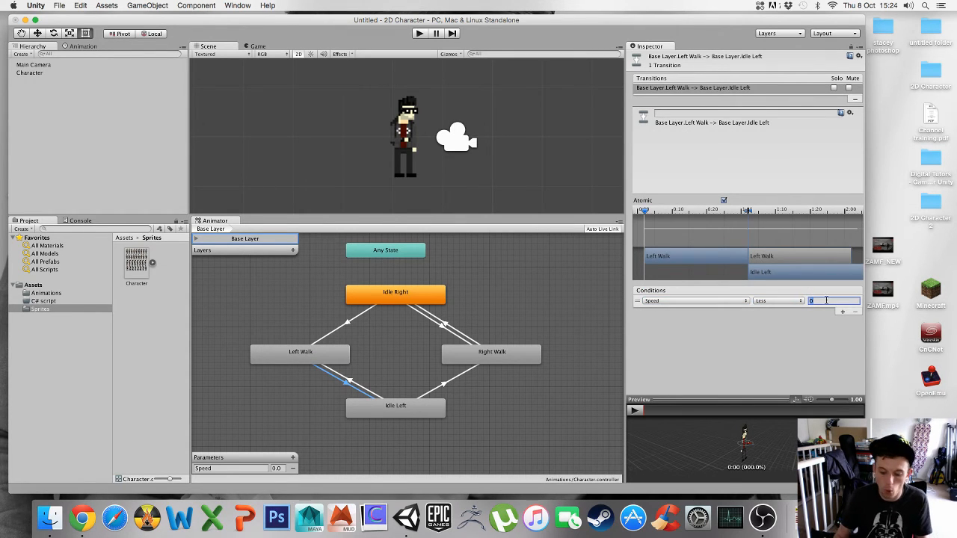
left_click(549, 314)
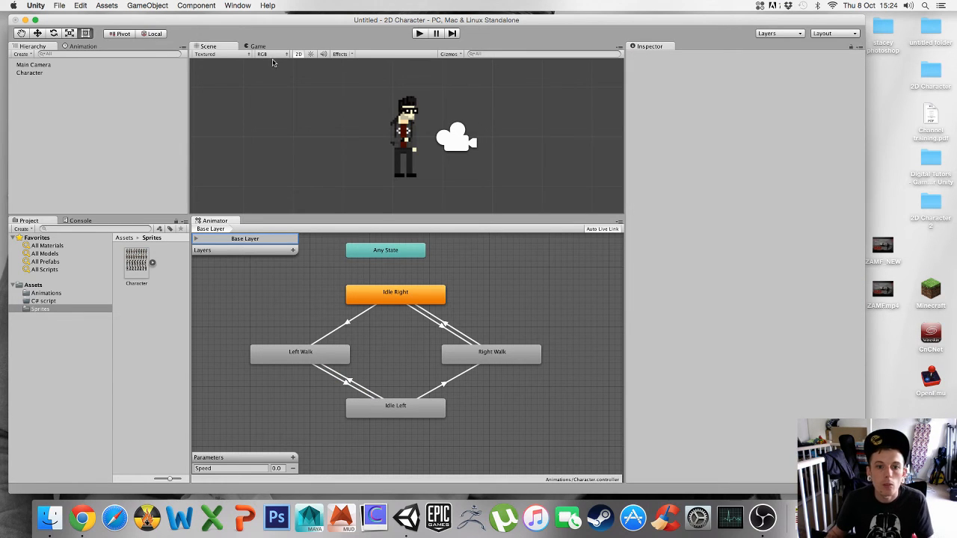
- Review the conditions on the walk and idle transitions in both directions
left_click(312, 365)
left_click(351, 383)
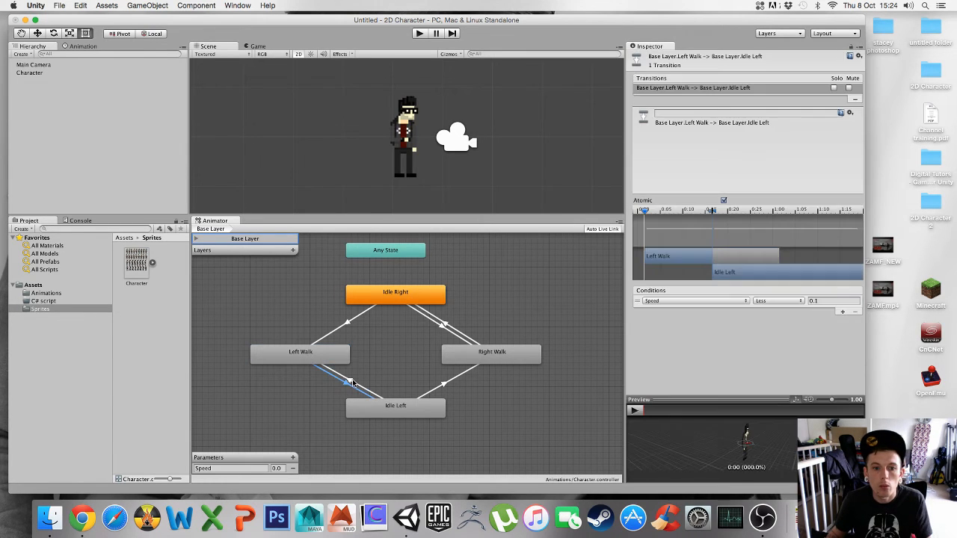
left_click(447, 389)
left_click(447, 326)
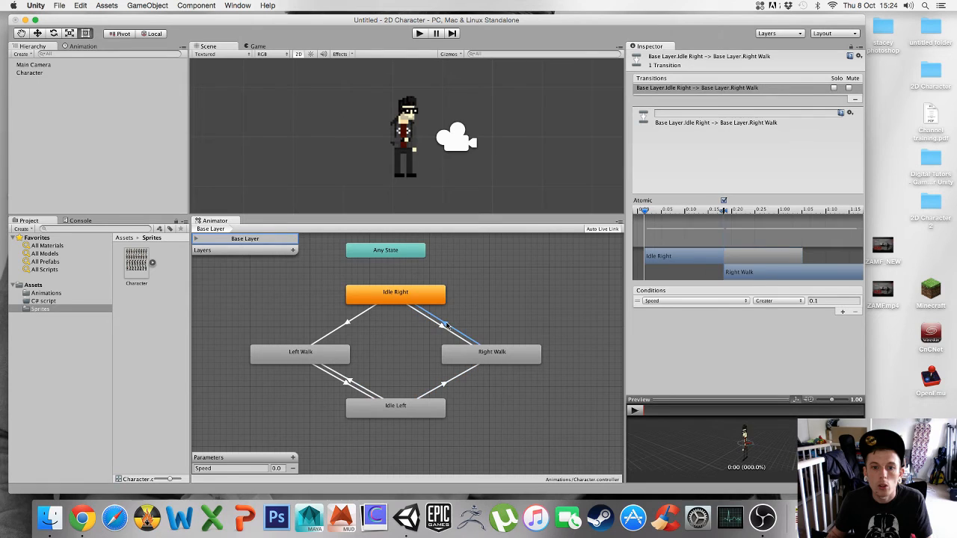
left_click(446, 324)
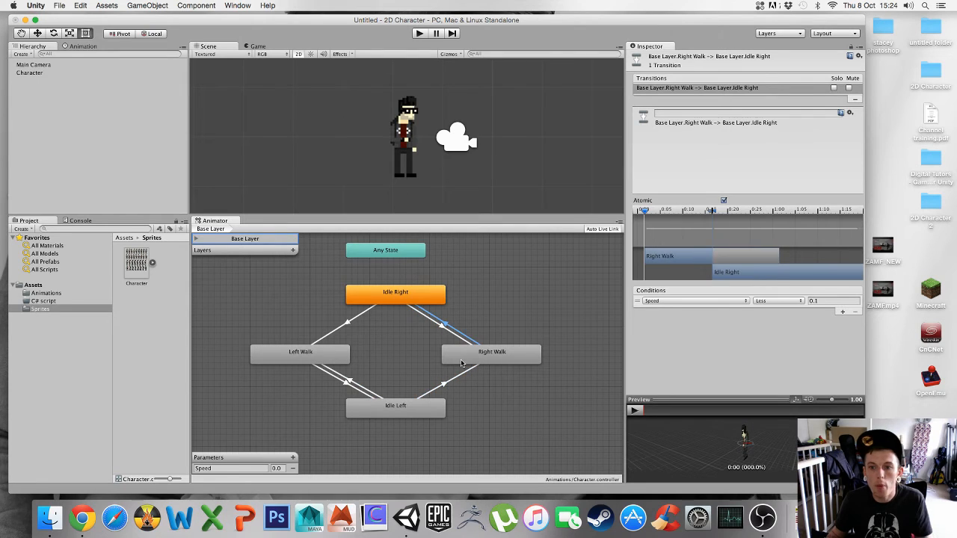
- Enter play mode to test the character's animation, then stop playing
left_click(420, 34)
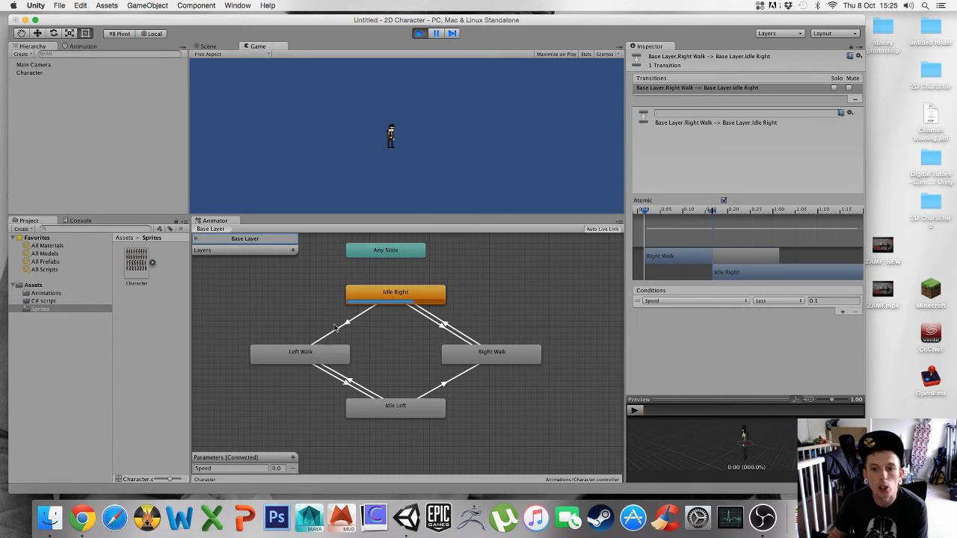
left_click(419, 33)
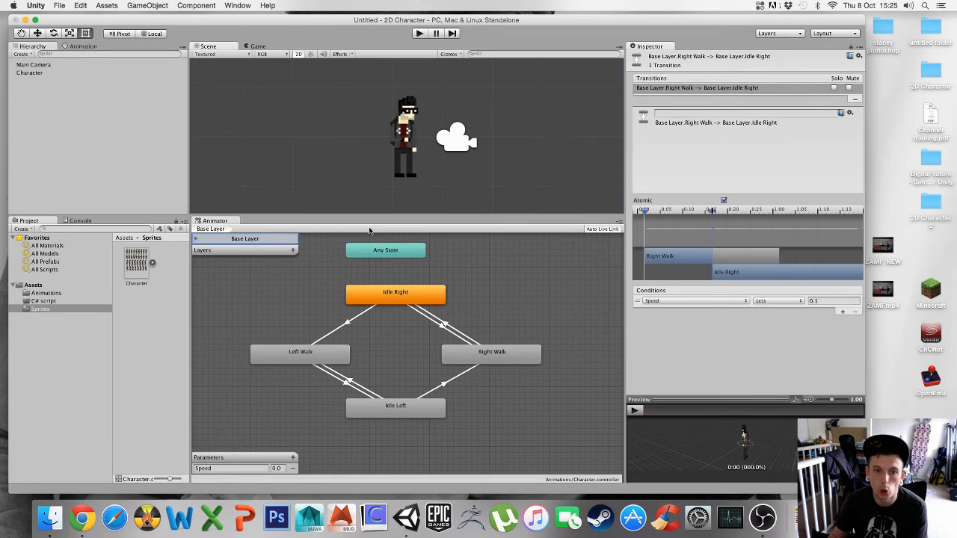
- Set the Idle Right to Left Walk transition's condition to the Speed parameter
left_click(351, 325)
left_click(698, 301)
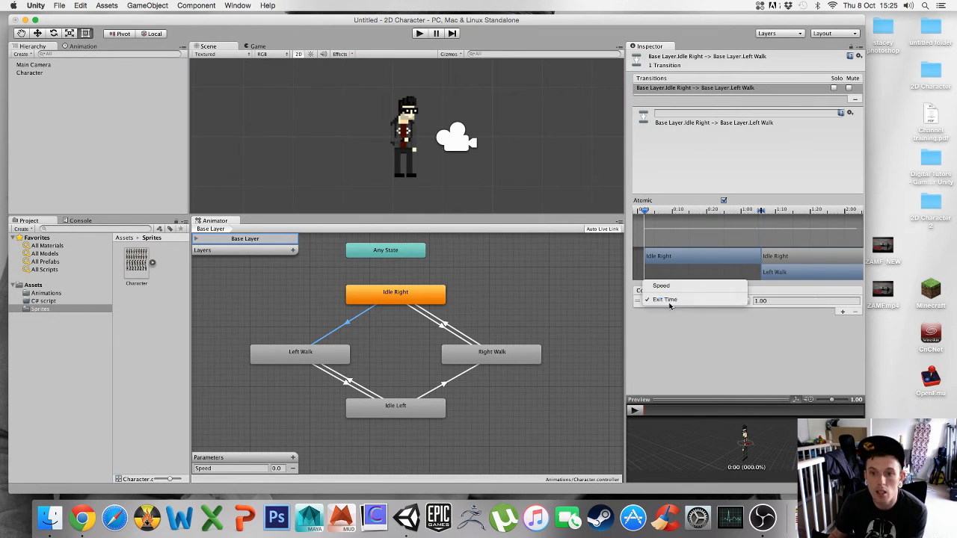
left_click(658, 288)
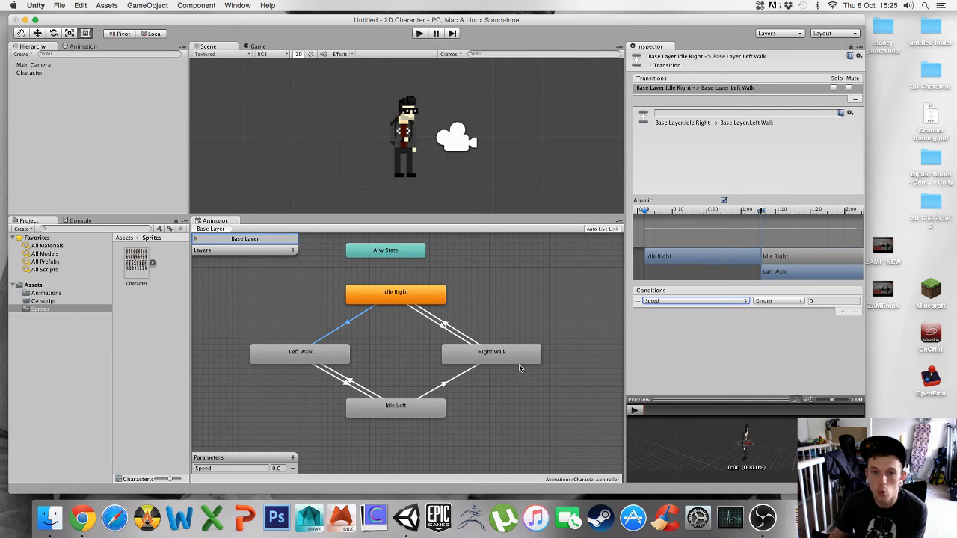
- Set the Idle Left to Right Walk transition's condition to the Speed parameter
left_click(445, 384)
left_click(719, 301)
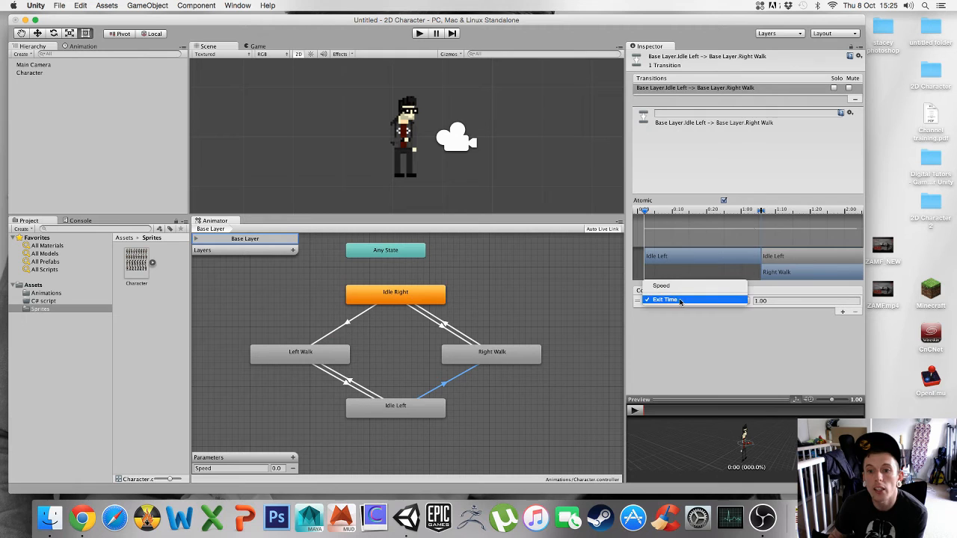
left_click(696, 286)
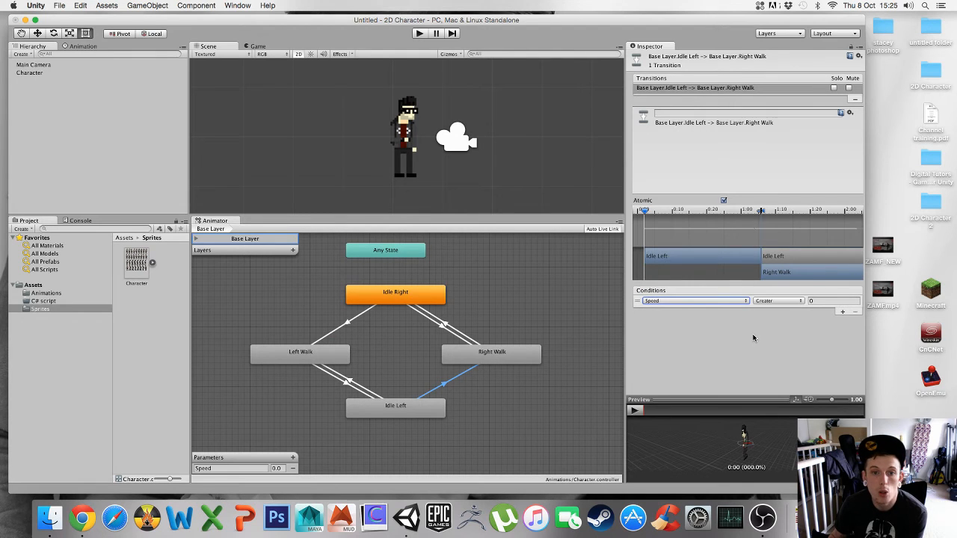
- Run the scene in play mode to test the transitions, then stop it
left_click(420, 33)
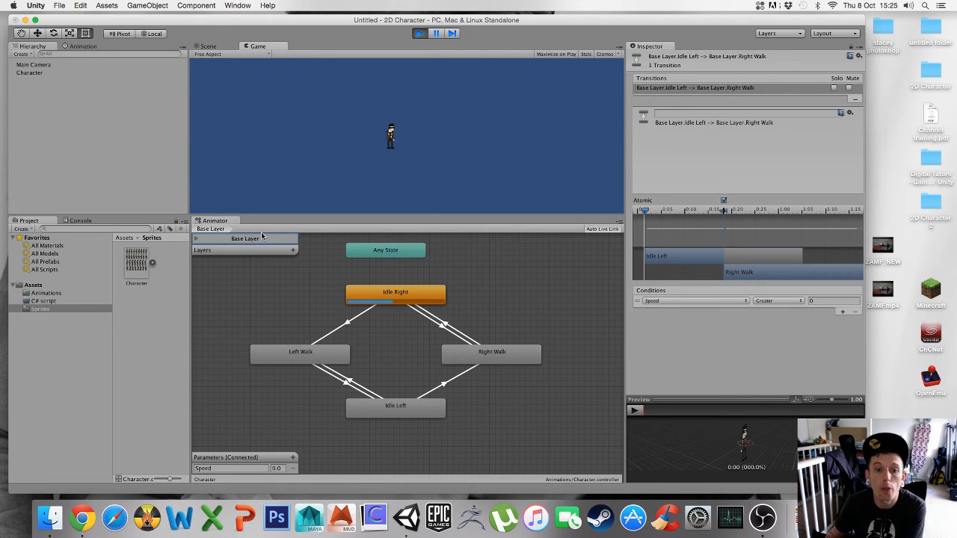
left_click(421, 34)
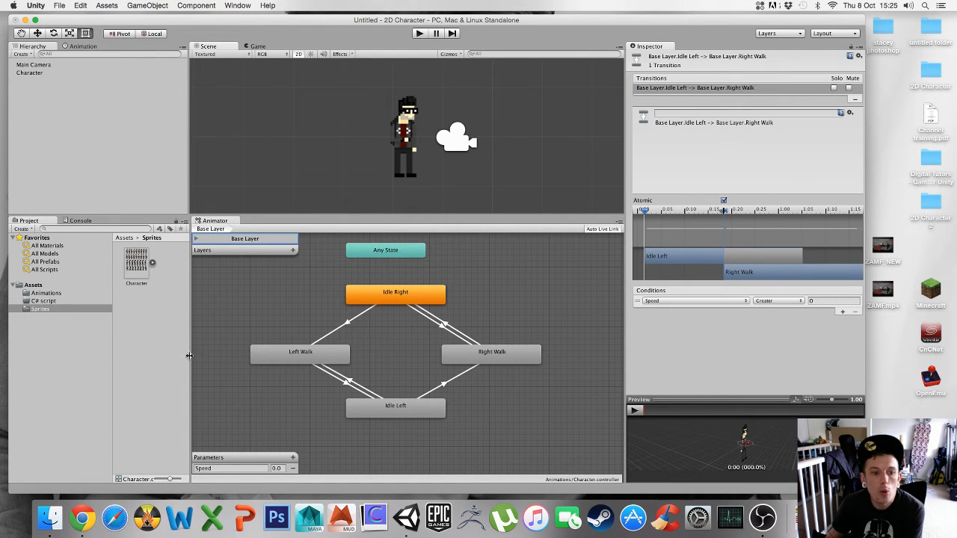
- Create a new C# script named walk inside the C# script folder of the project assets
left_click_drag(189, 356, 233, 353)
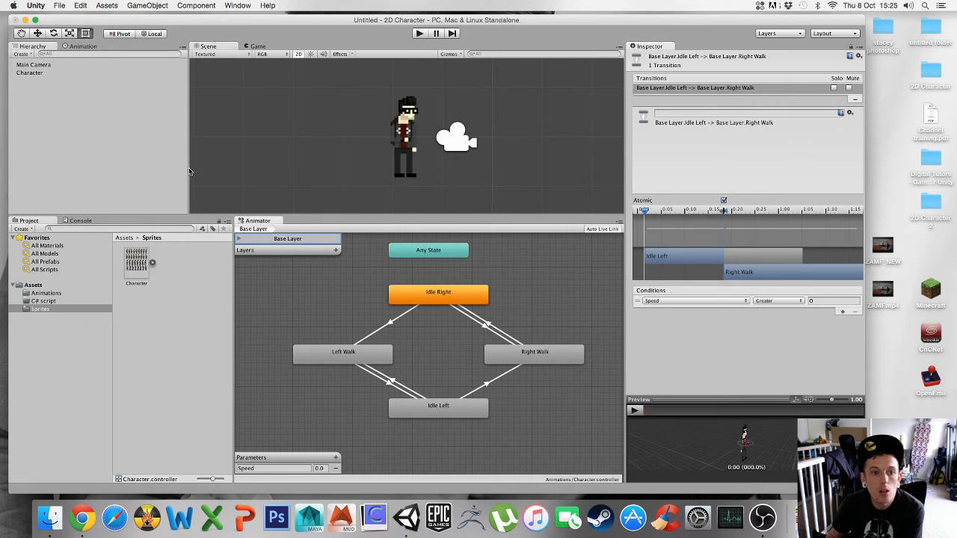
left_click_drag(189, 171, 235, 169)
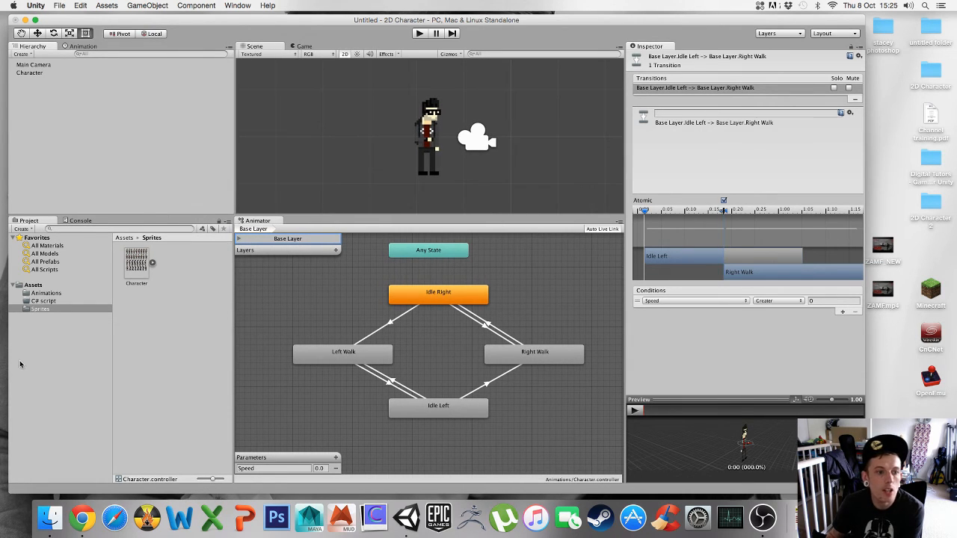
left_click(46, 301)
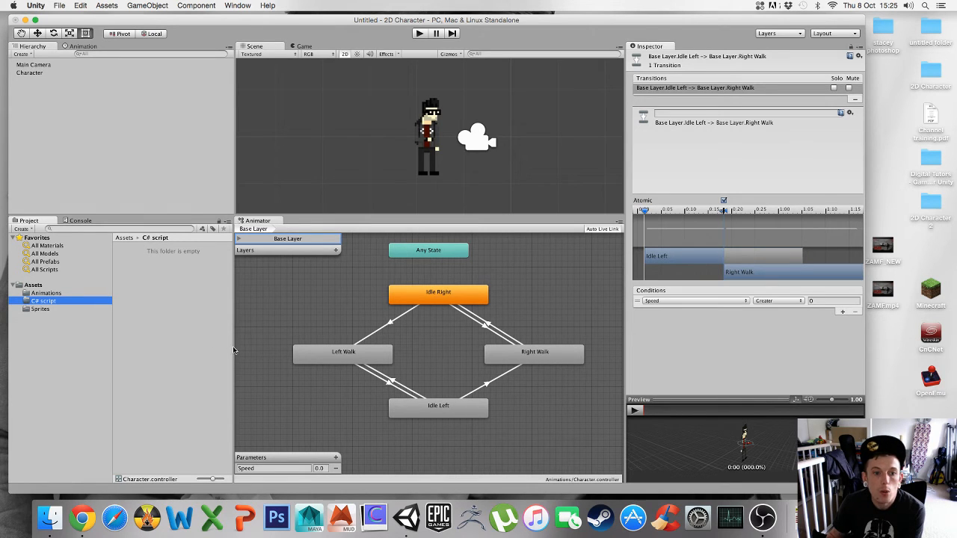
left_click_drag(234, 349, 269, 348)
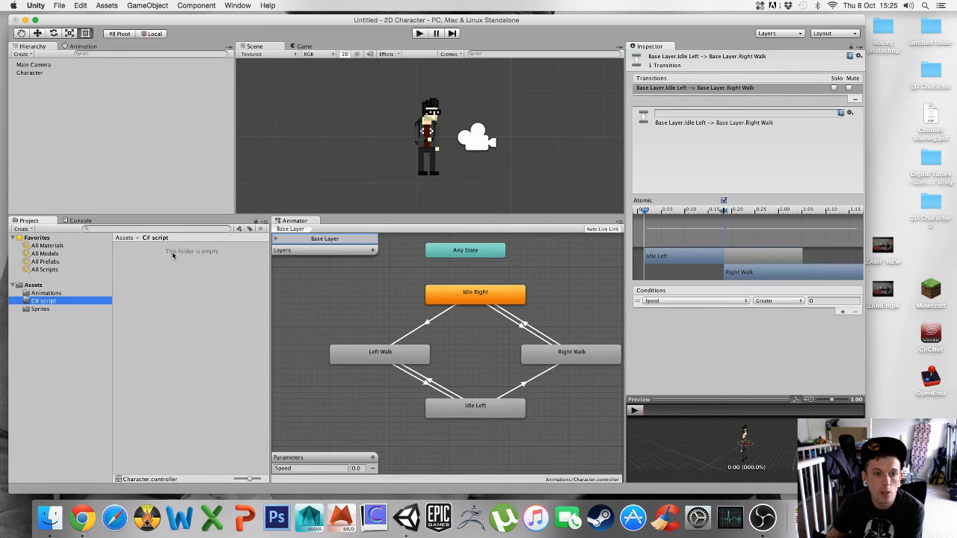
right_click(172, 312)
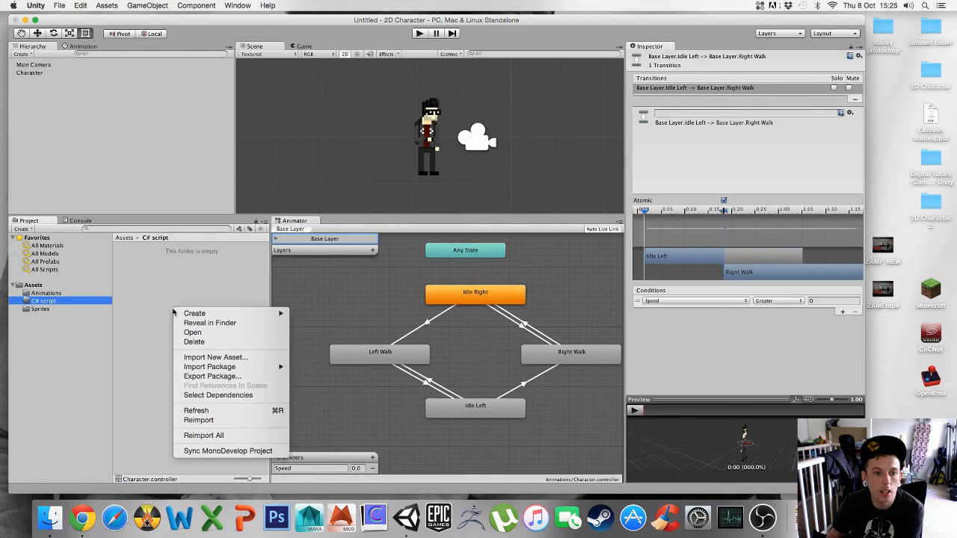
mouse_move(266, 317)
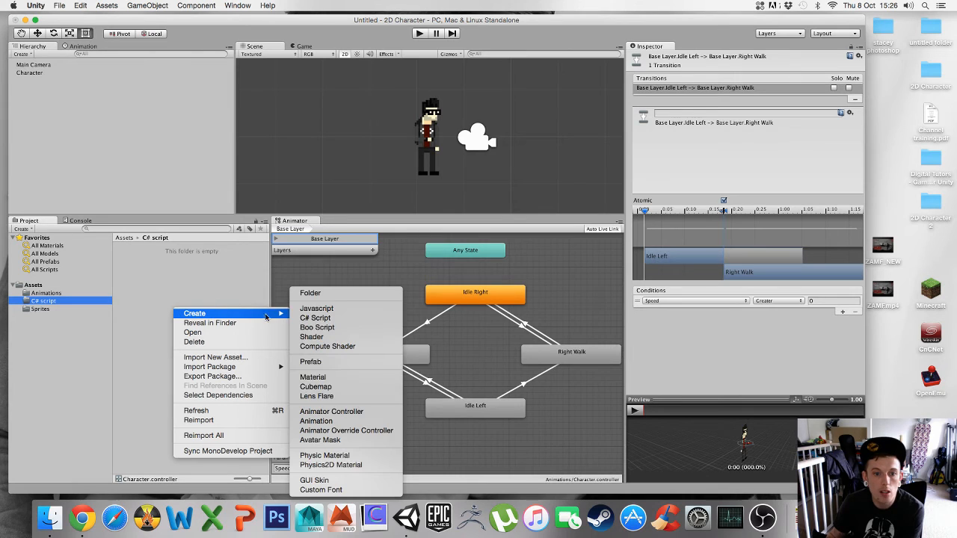
left_click(324, 319)
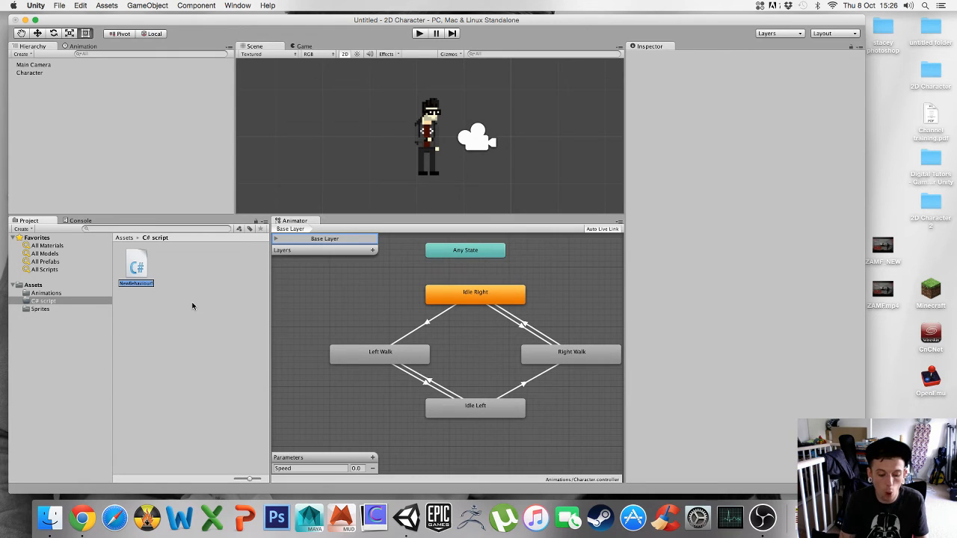
type("walk")
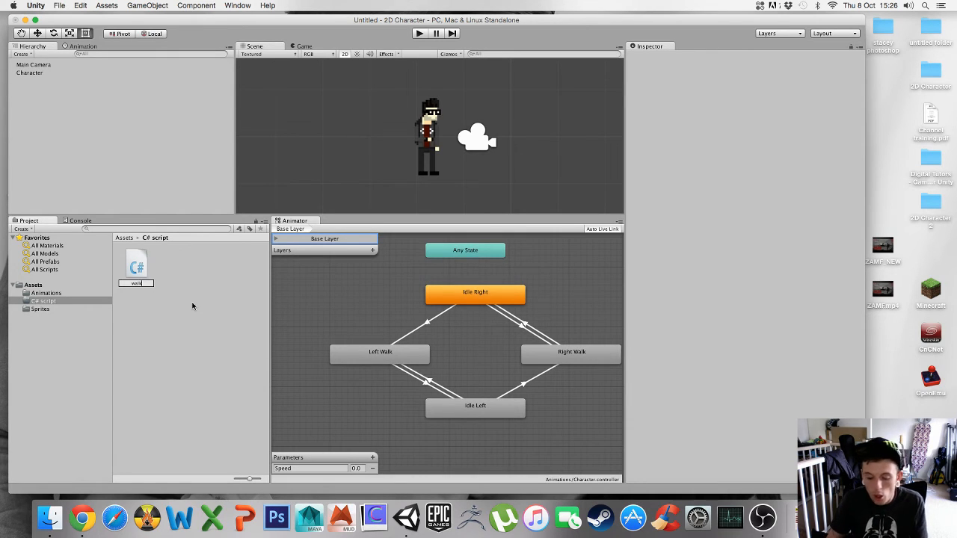
key("Return")
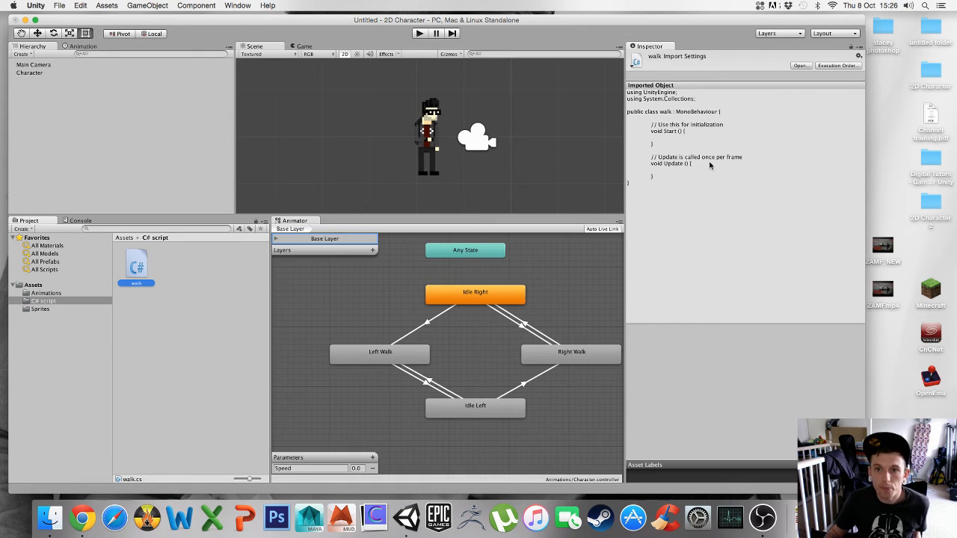
- Select the walk script to inspect its default code
left_click(629, 115)
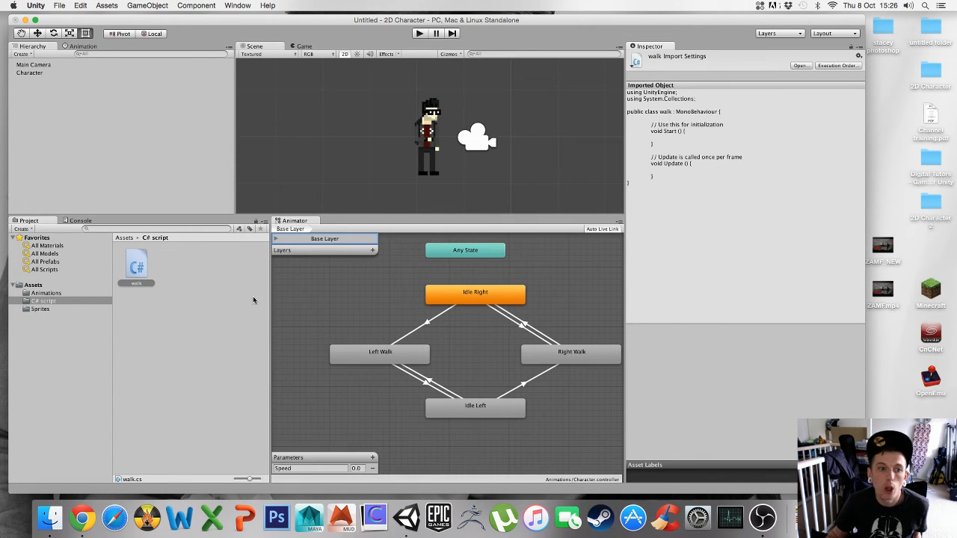
left_click(138, 269)
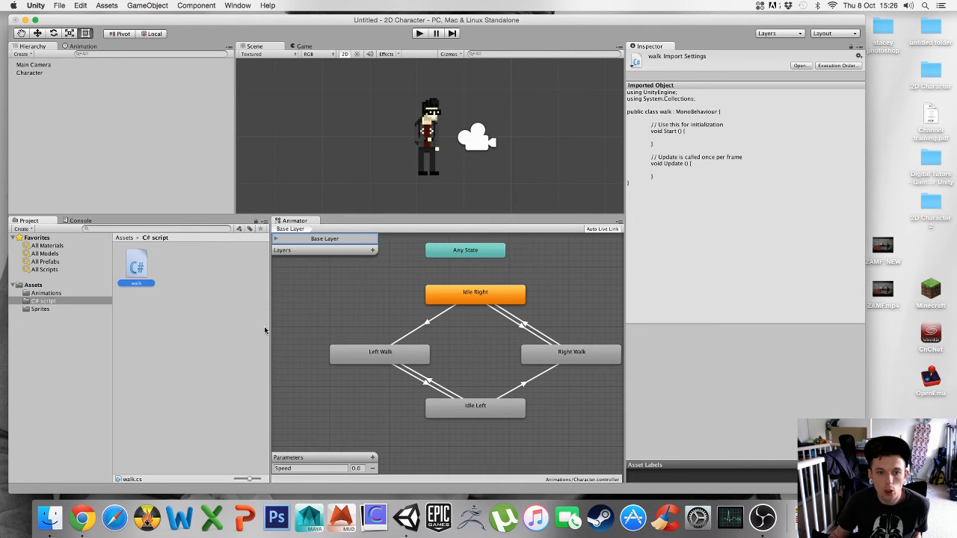
left_click_drag(269, 327, 241, 327)
left_click(192, 341)
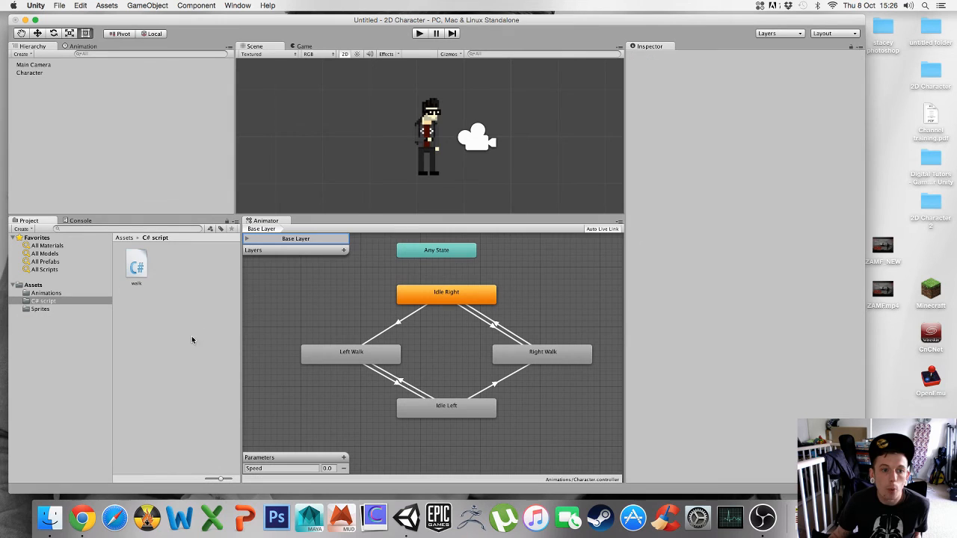
left_click(137, 267)
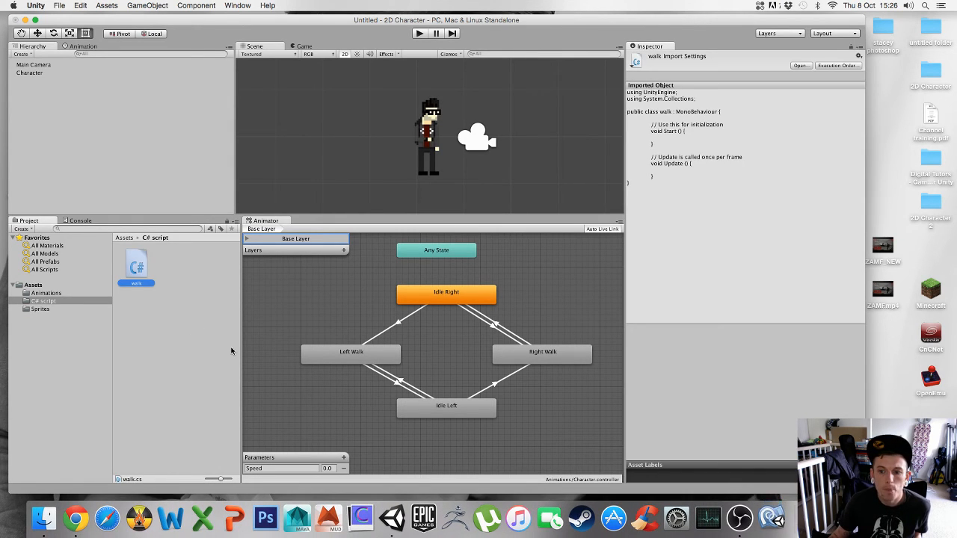
- Switch to Chrome and download the C# Character script from the Week 4 lesson on Blackboard
left_click(738, 517)
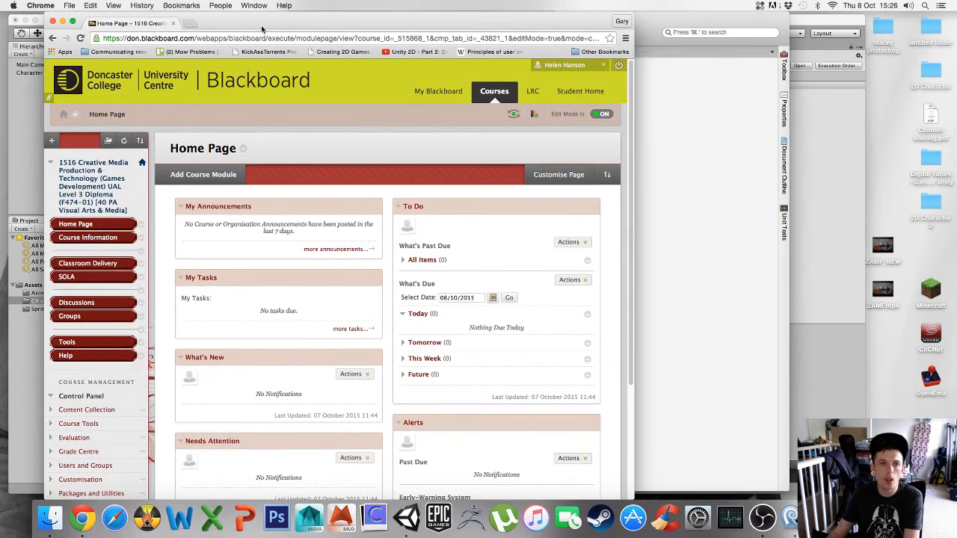
left_click_drag(427, 22, 495, 22)
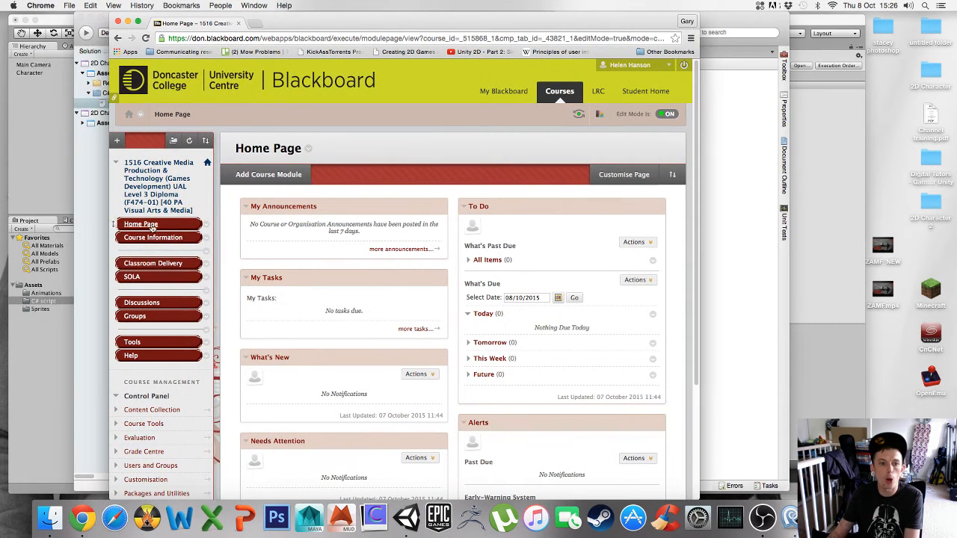
left_click(153, 263)
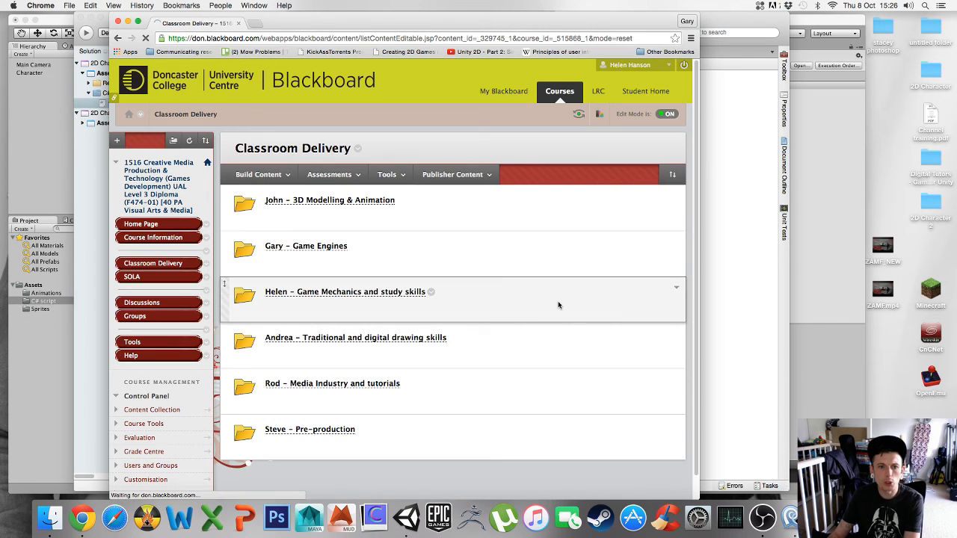
scroll(458, 326, "down", 15)
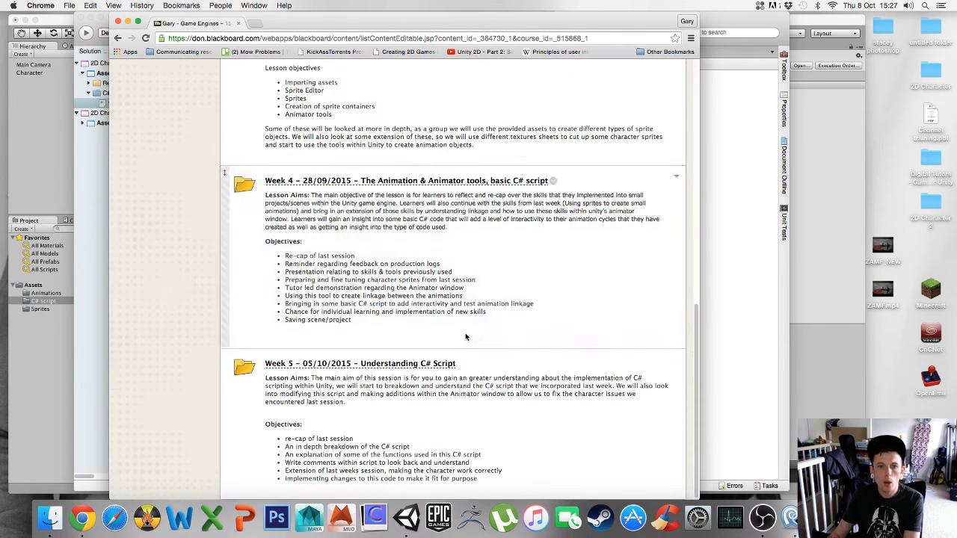
left_click(367, 182)
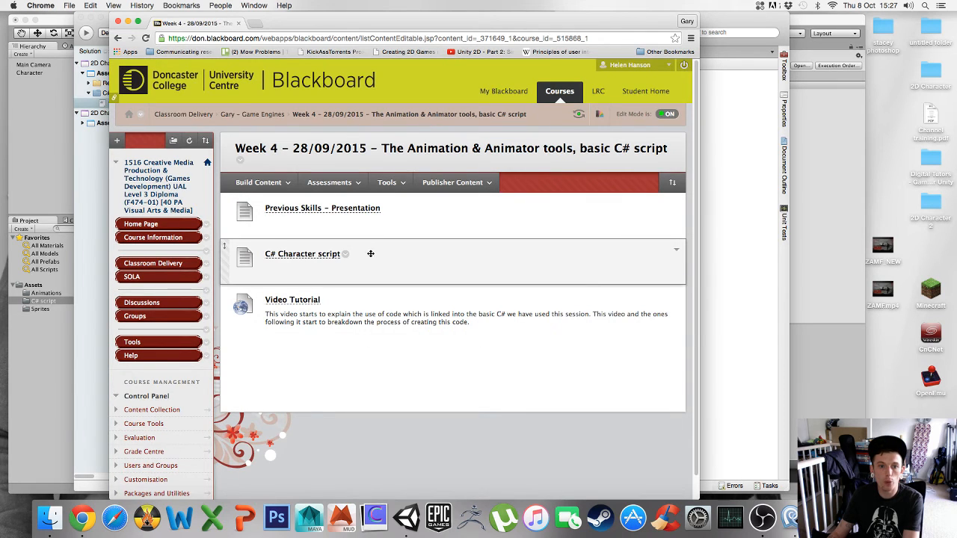
left_click(300, 259)
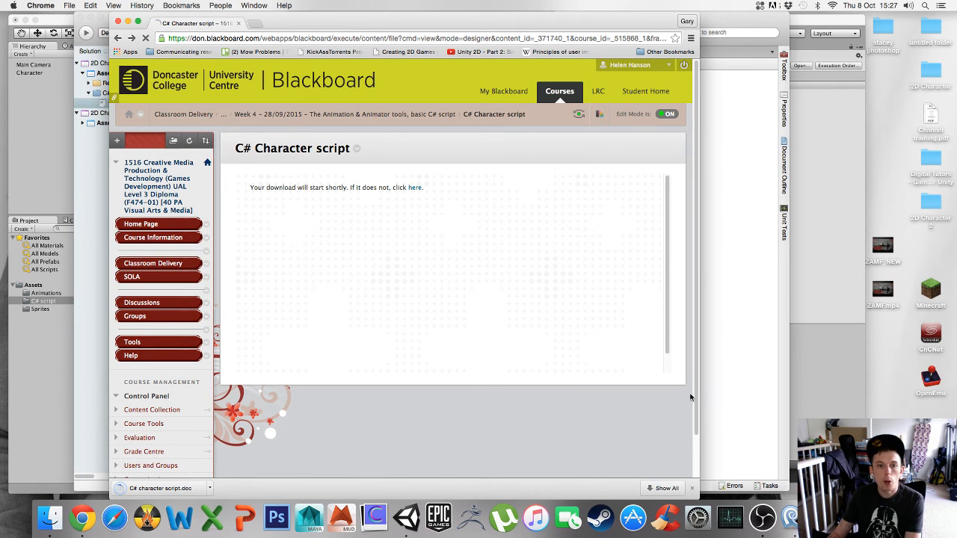
- Open the downloaded C# character script.doc from the Downloads folder in Finder
left_click(129, 23)
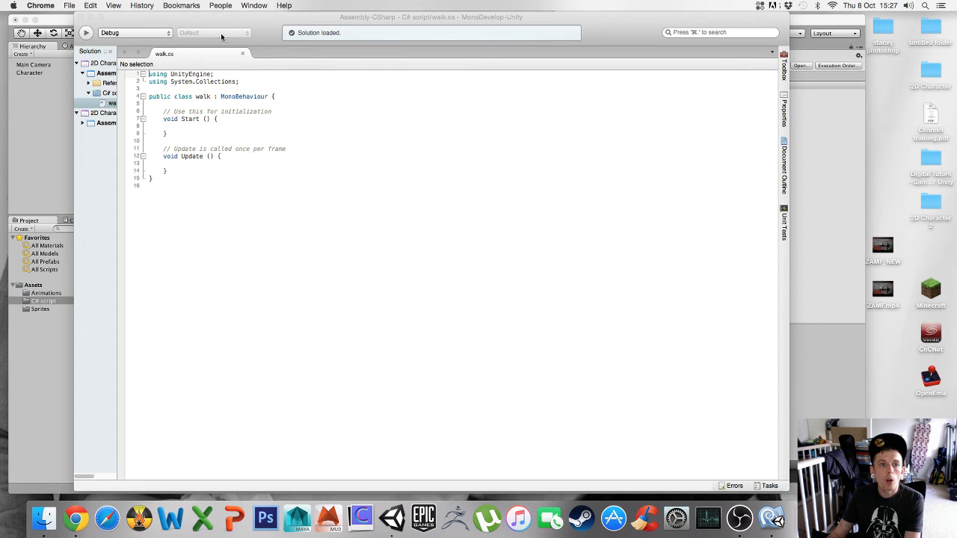
left_click(44, 519)
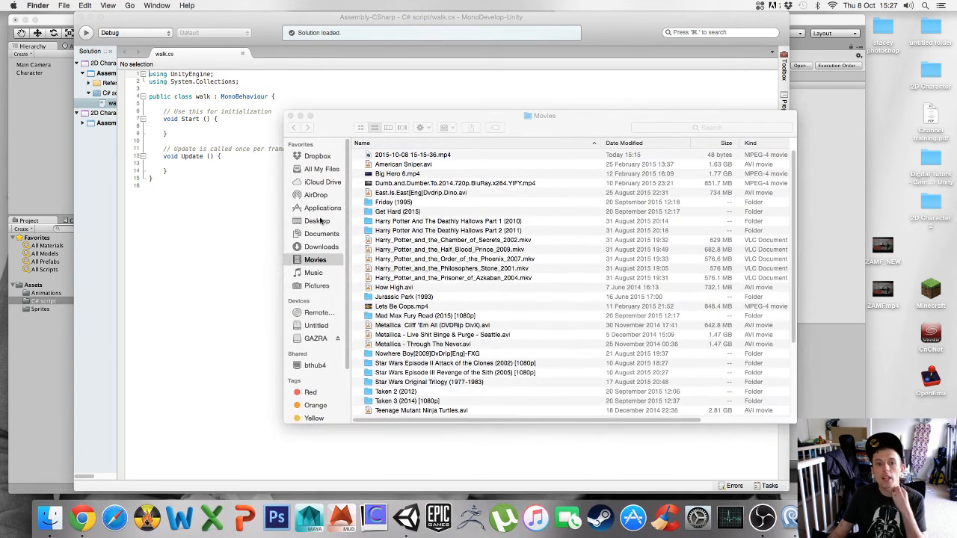
left_click(316, 248)
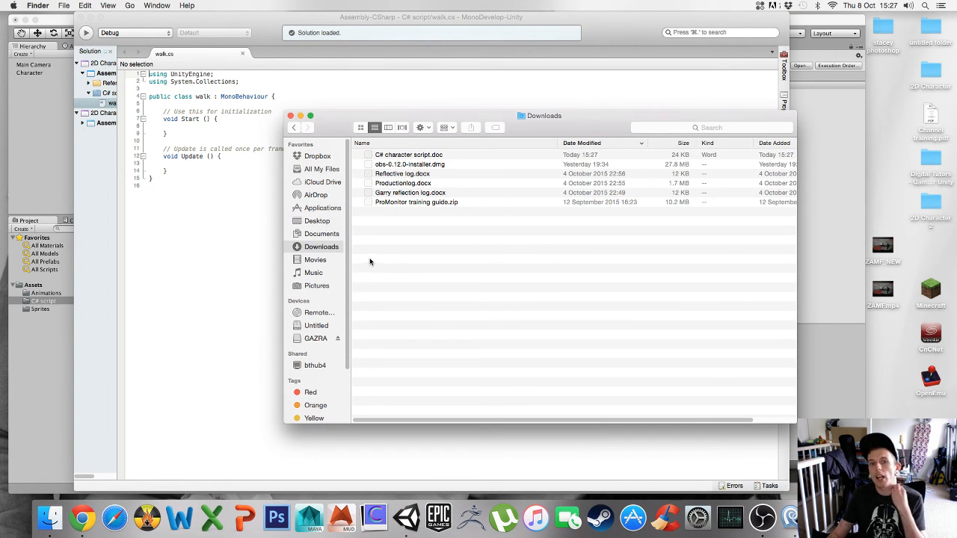
double_click(396, 156)
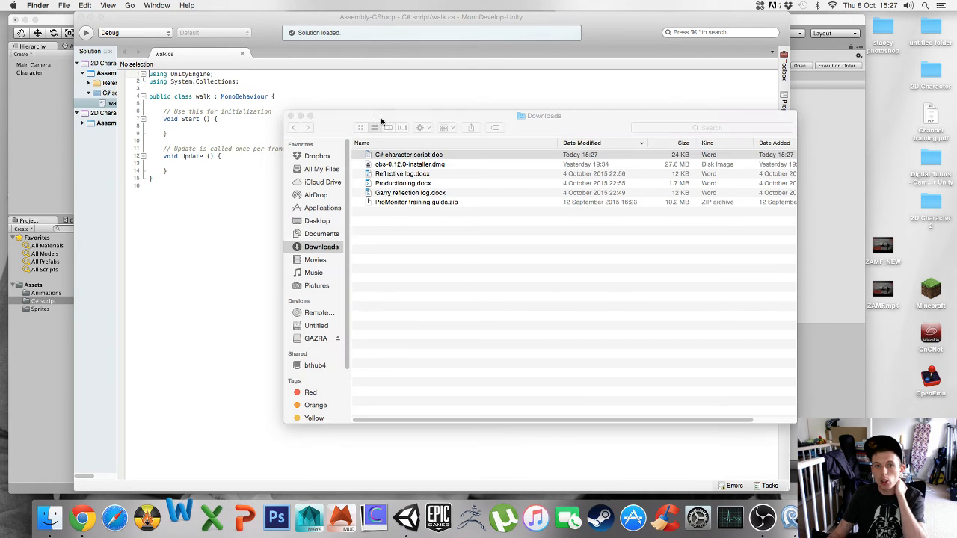
left_click(301, 116)
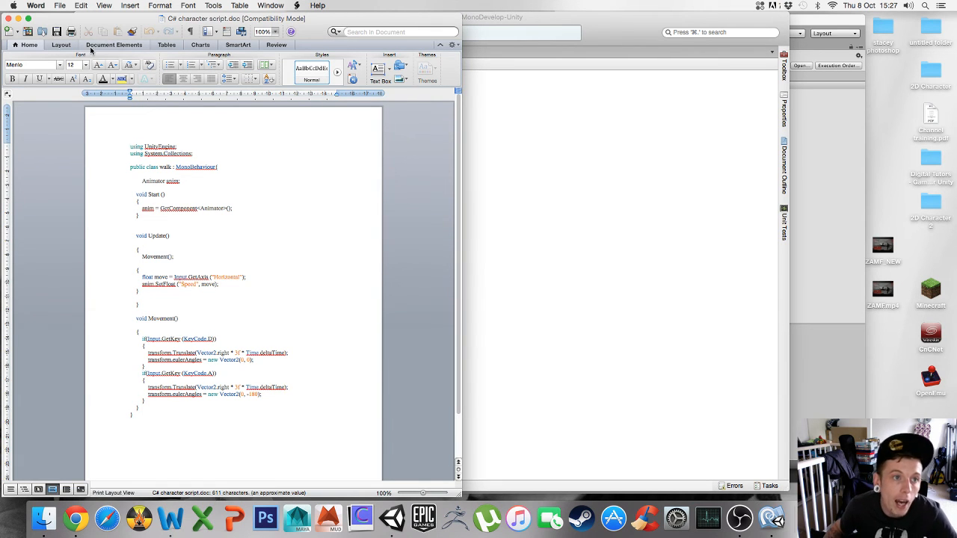
- Return to the walk script in MonoDevelop and delete all of its default code
left_click_drag(20, 24, 91, 24)
left_click(88, 19)
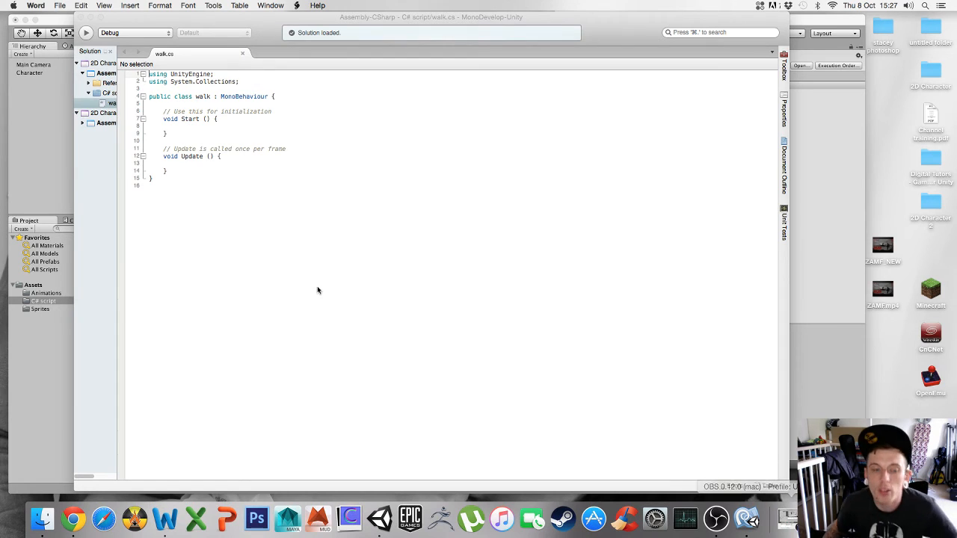
left_click(167, 184)
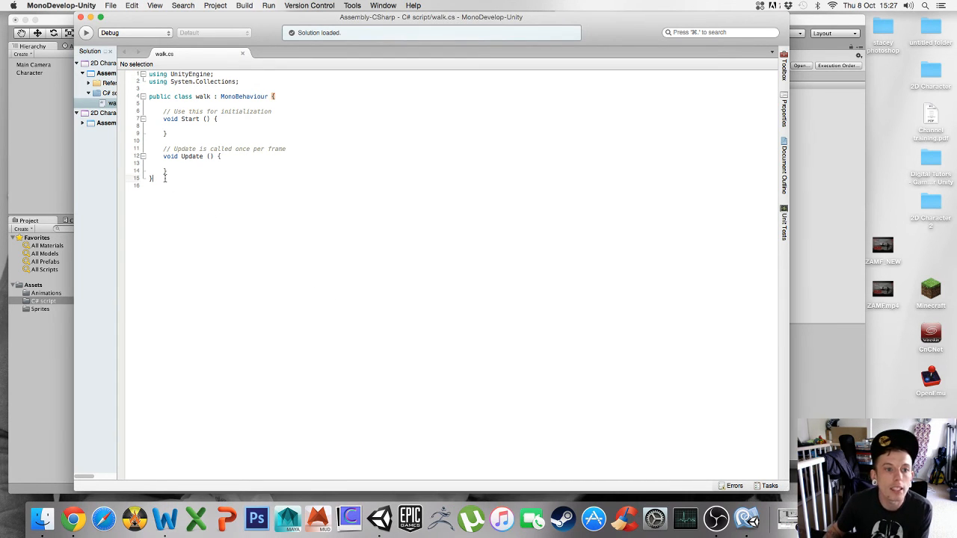
left_click_drag(153, 179, 138, 74)
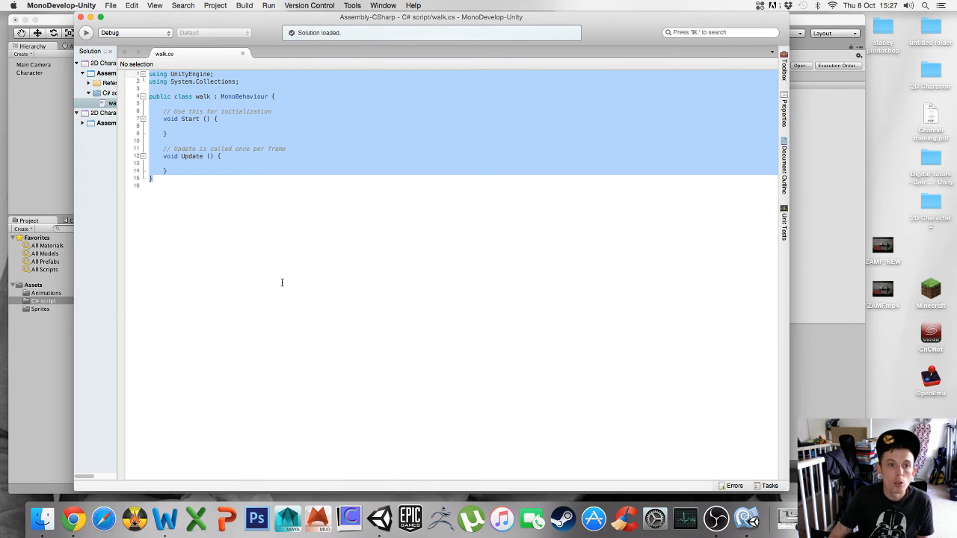
key("BackSpace")
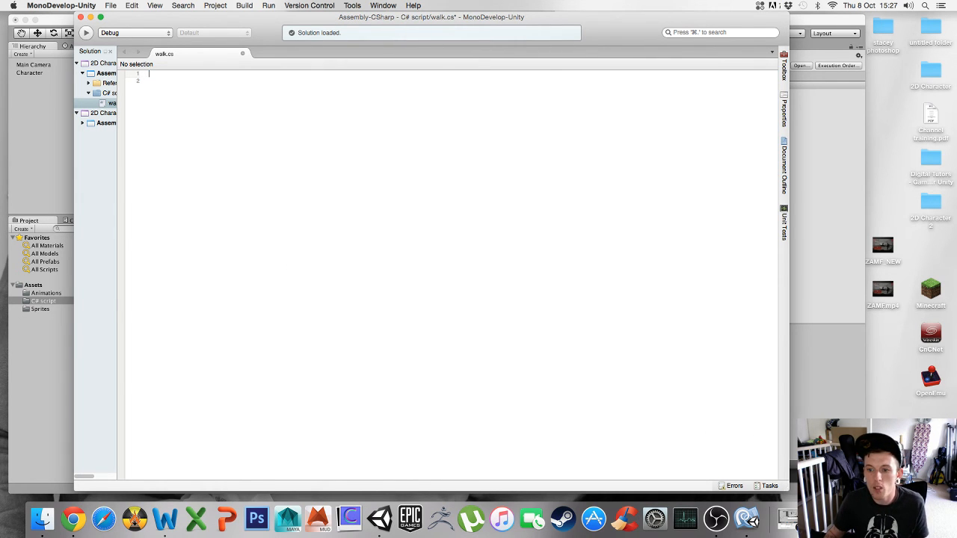
- Cut the whole character script from the Word document and paste it into the empty walk script
left_click(874, 518)
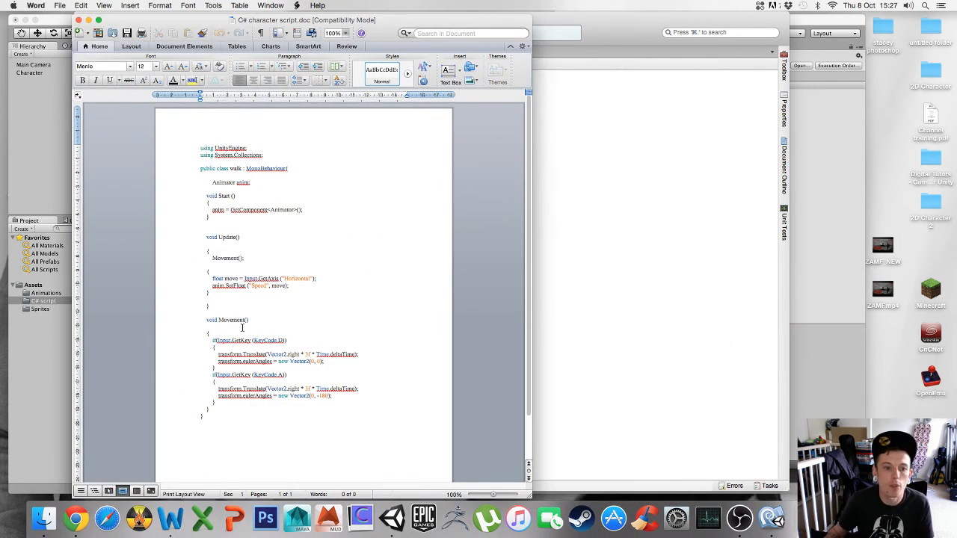
left_click_drag(209, 419, 201, 147)
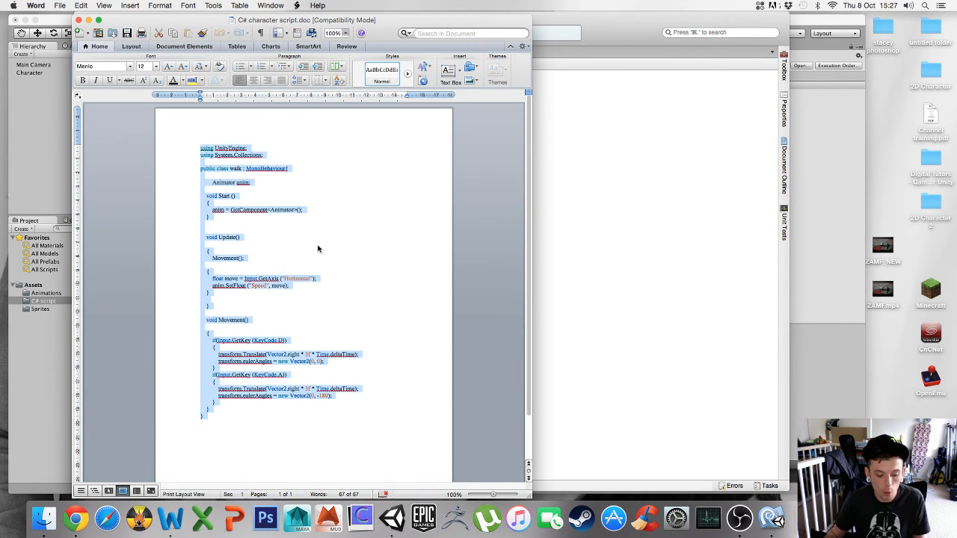
key("super+x")
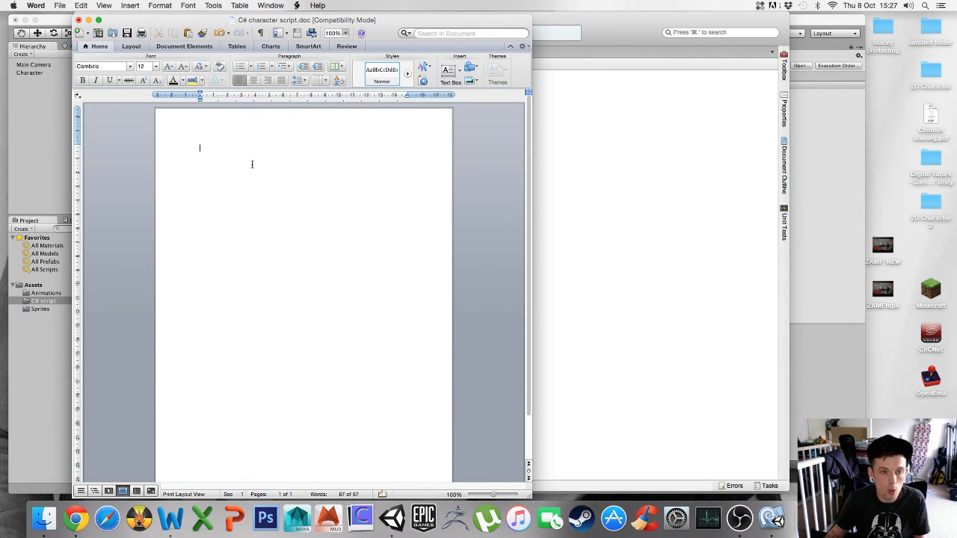
left_click(89, 20)
left_click(150, 73)
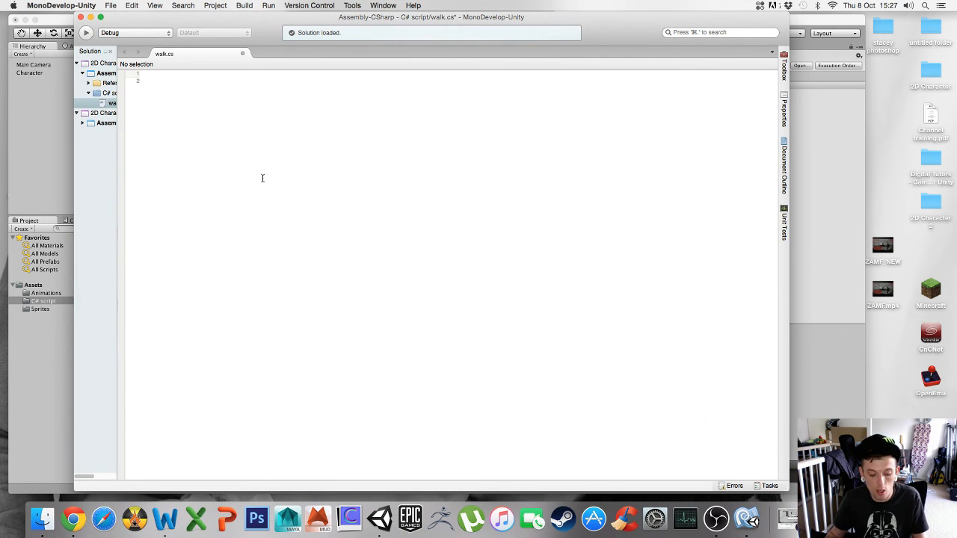
key("super+v")
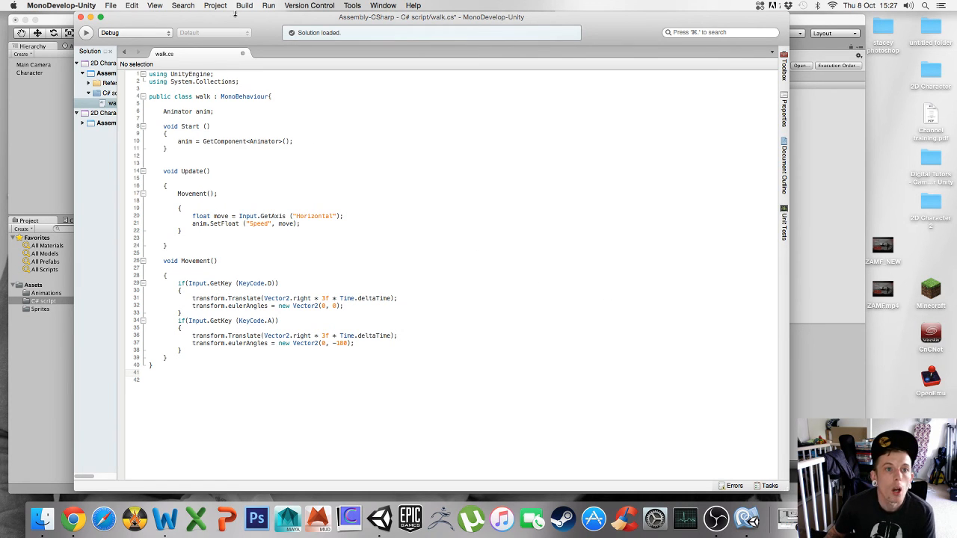
- Browse the Blackboard course pages, including the Week 5 lesson and its web tutorial links
left_click_drag(228, 22, 215, 21)
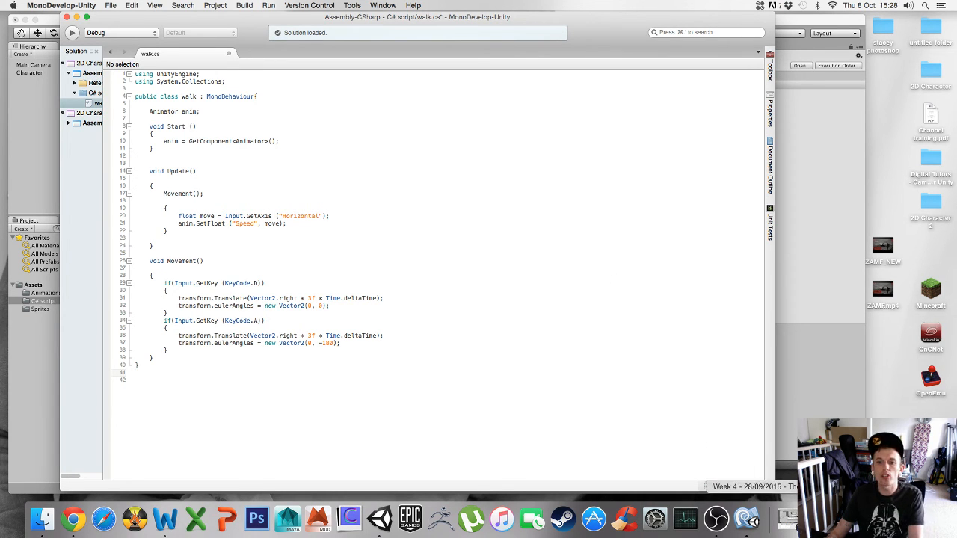
left_click(787, 517)
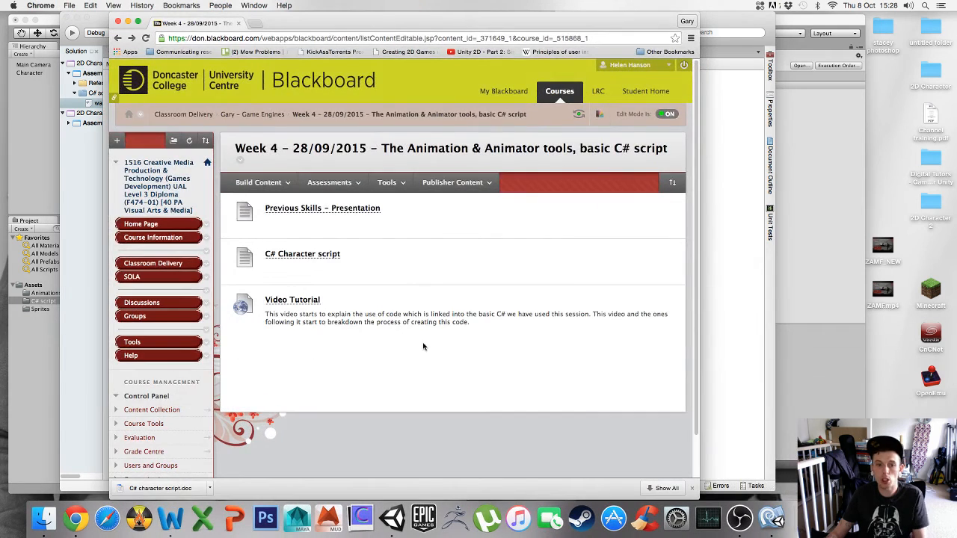
left_click(149, 267)
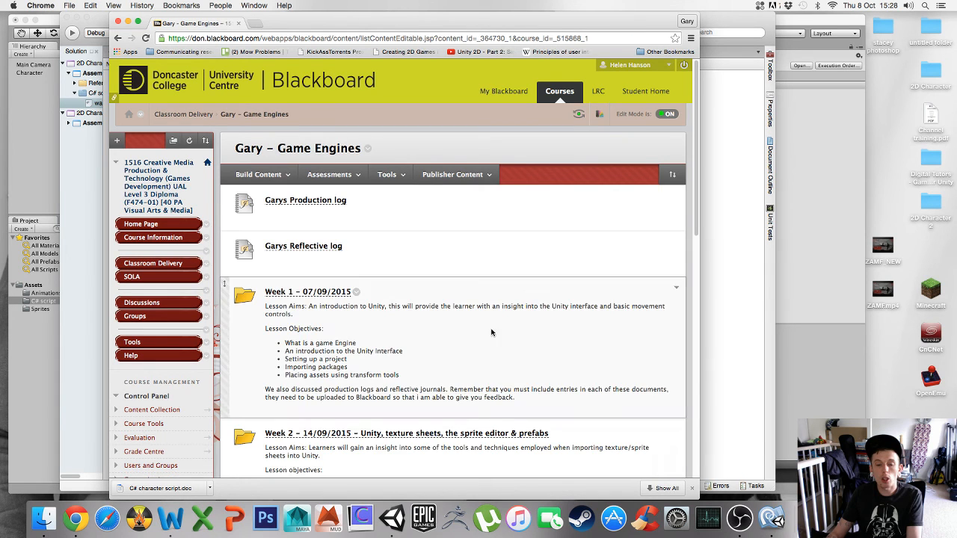
scroll(476, 349, "down", 10)
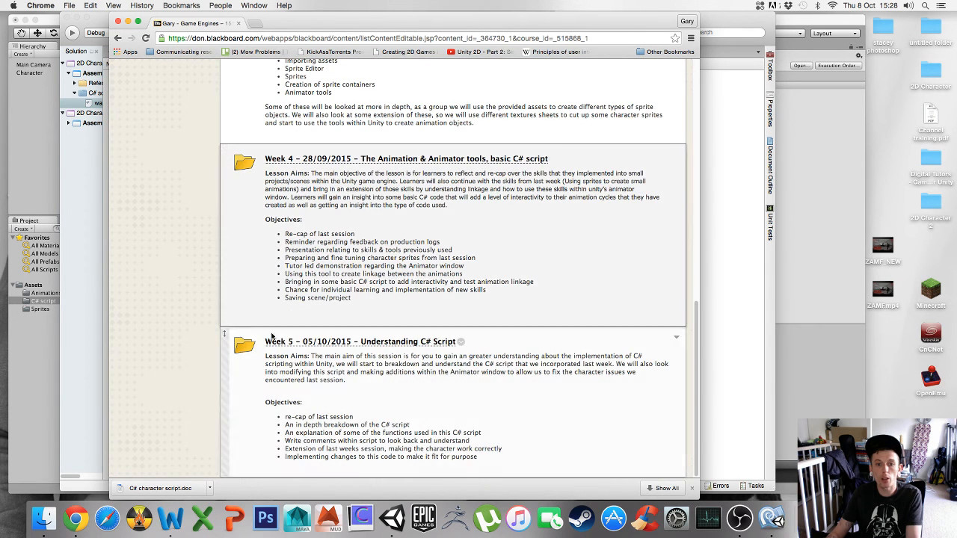
left_click(395, 342)
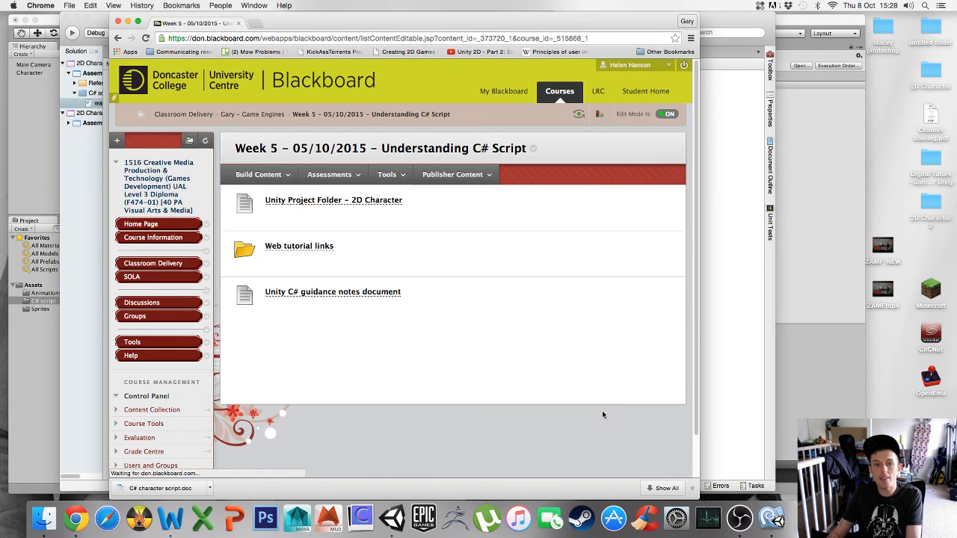
left_click(288, 249)
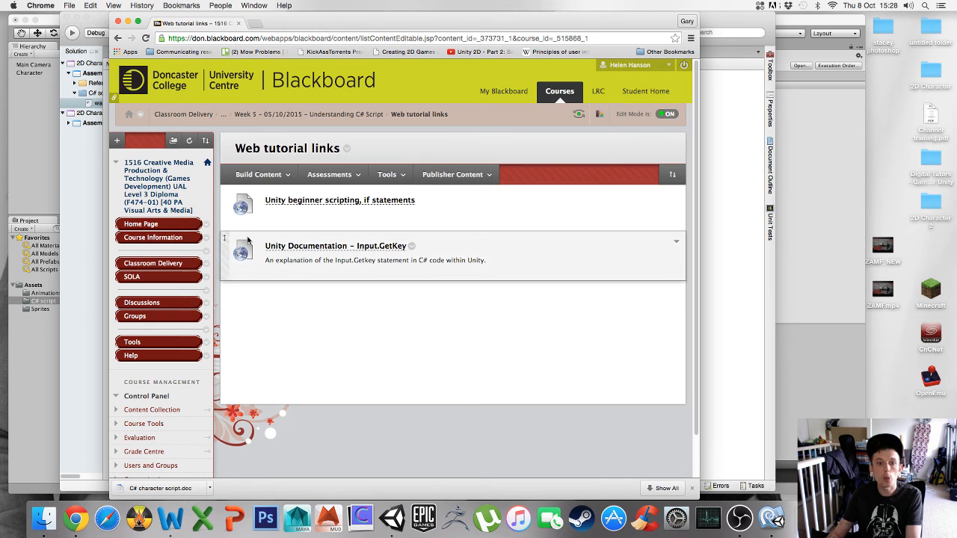
left_click(180, 263)
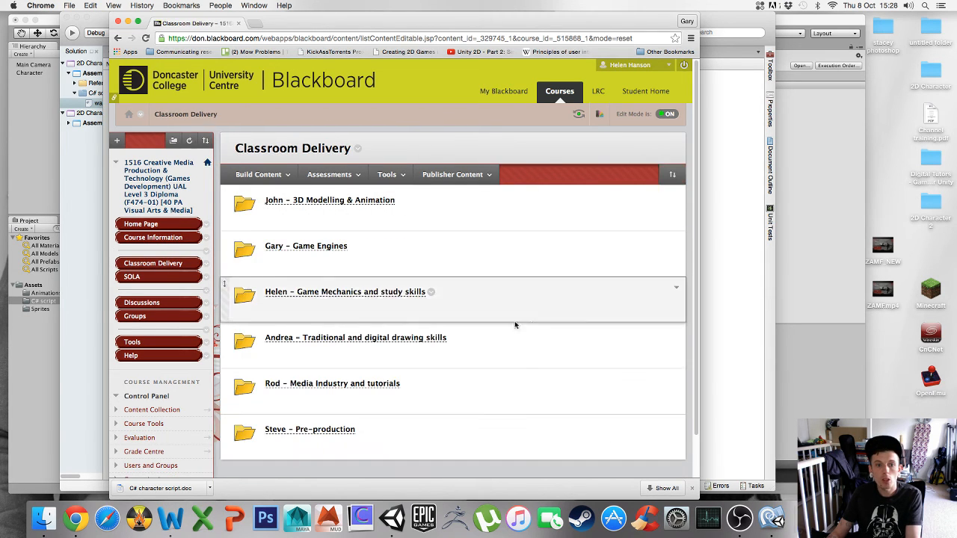
left_click(329, 246)
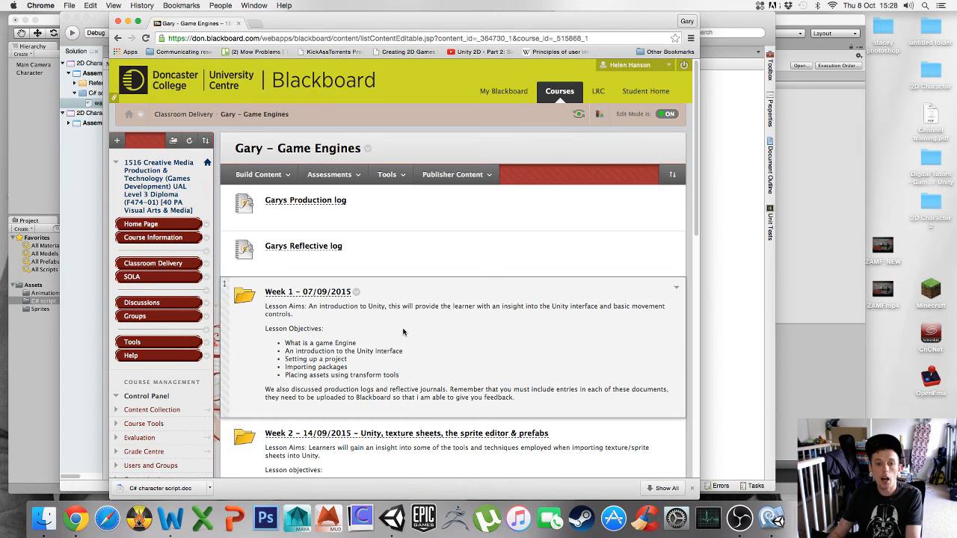
scroll(403, 332, "down", 10)
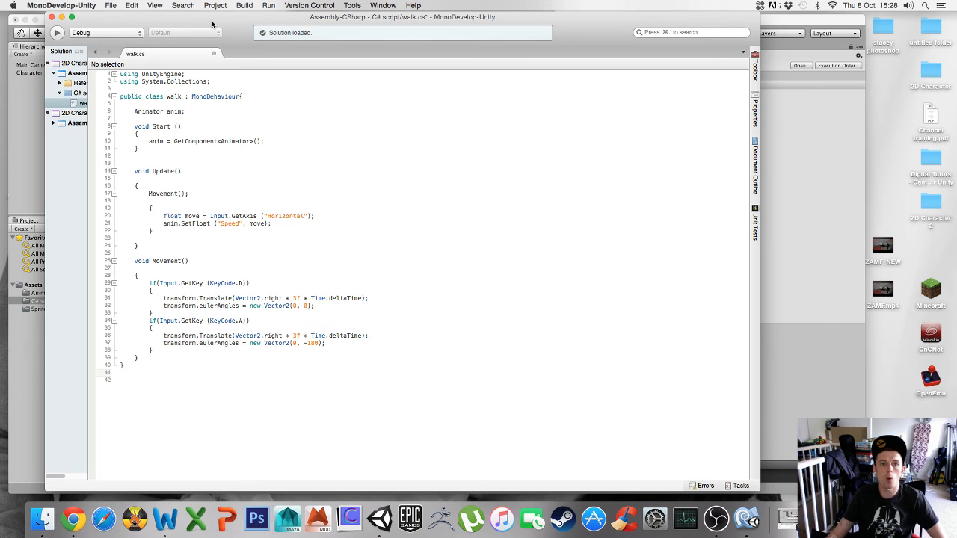
- Build all to compile the walk script, then close the MonoDevelop window
left_click_drag(212, 24, 246, 44)
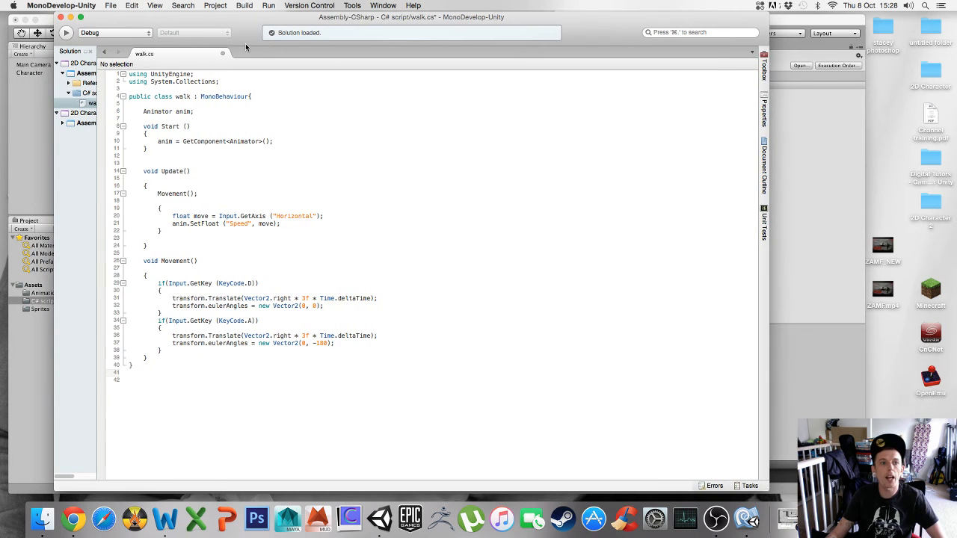
left_click(245, 5)
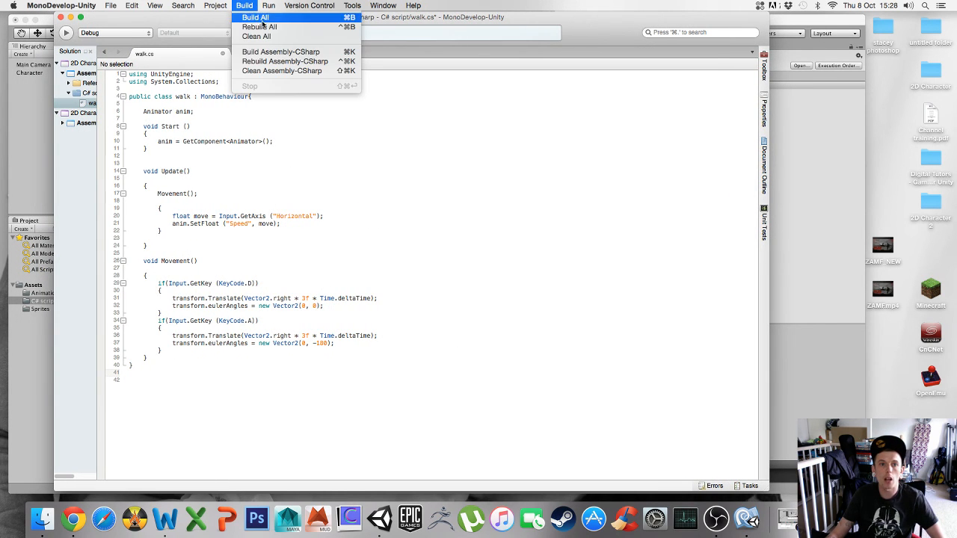
left_click(260, 18)
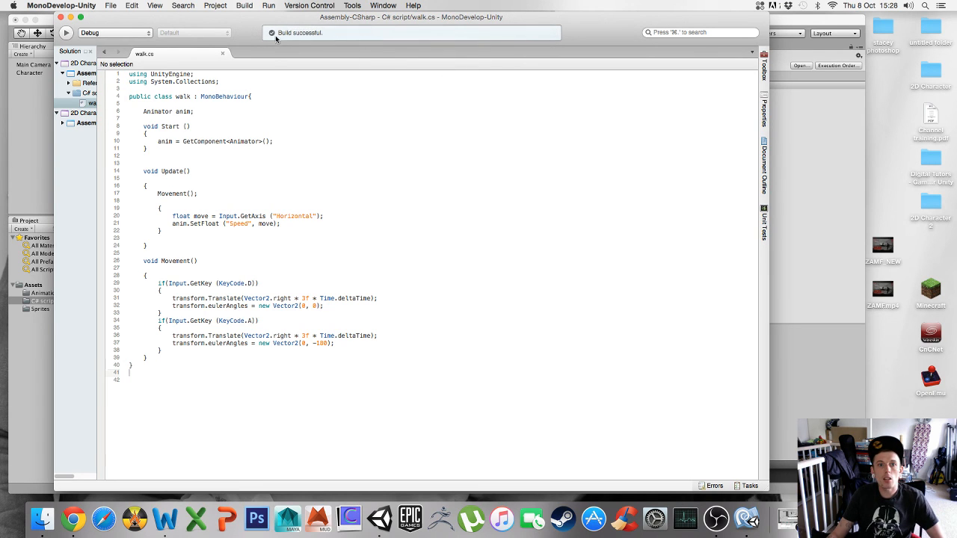
left_click(70, 17)
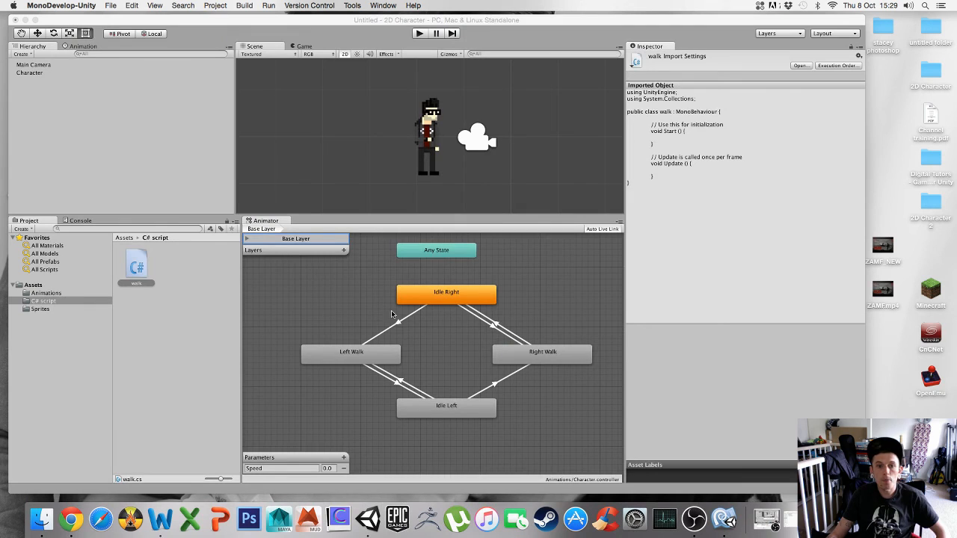
- Add the walk script as a component to the Character object
left_click(238, 172)
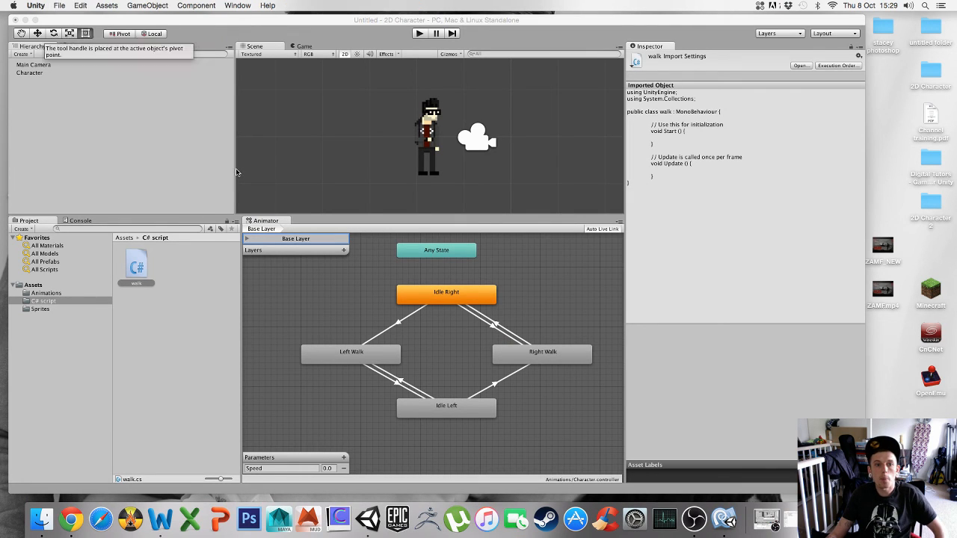
left_click_drag(242, 170, 244, 171)
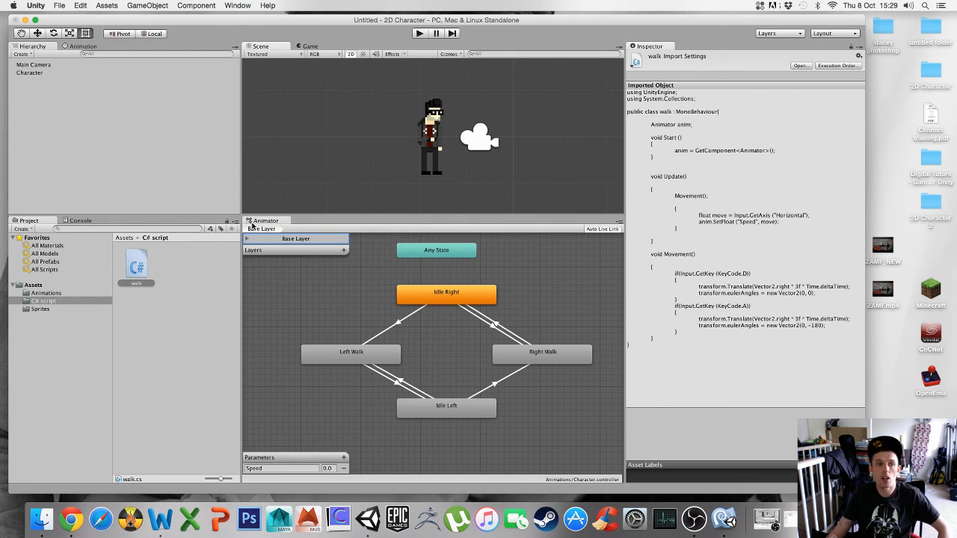
left_click(31, 74)
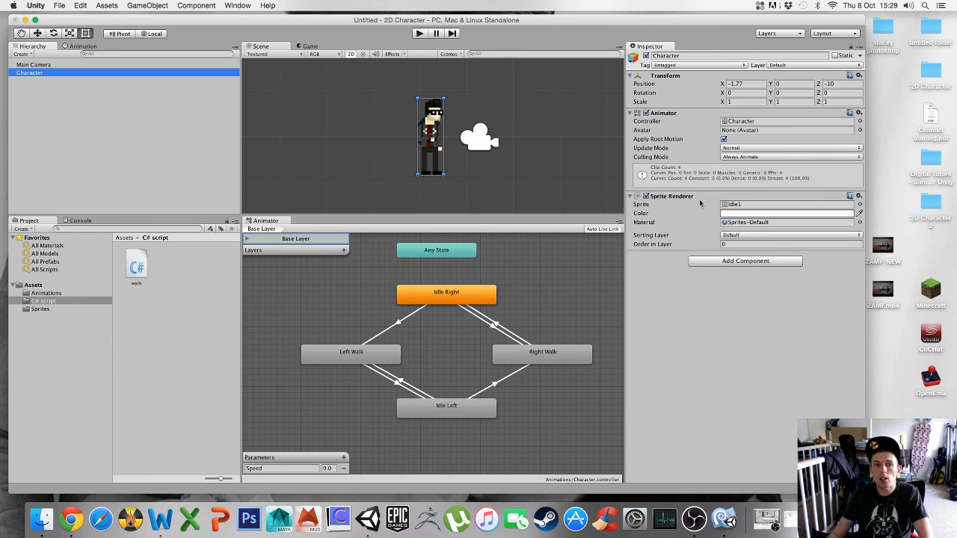
left_click(742, 261)
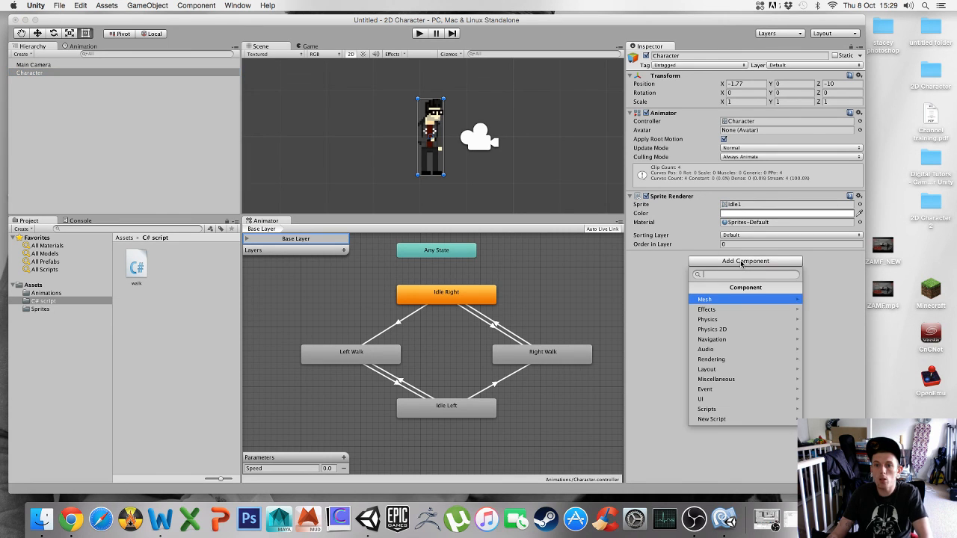
left_click(764, 409)
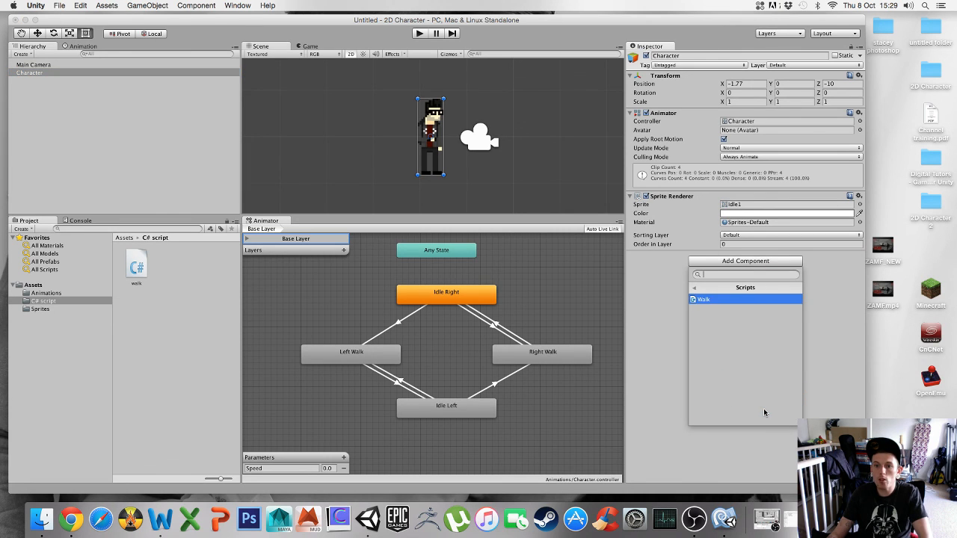
left_click(704, 300)
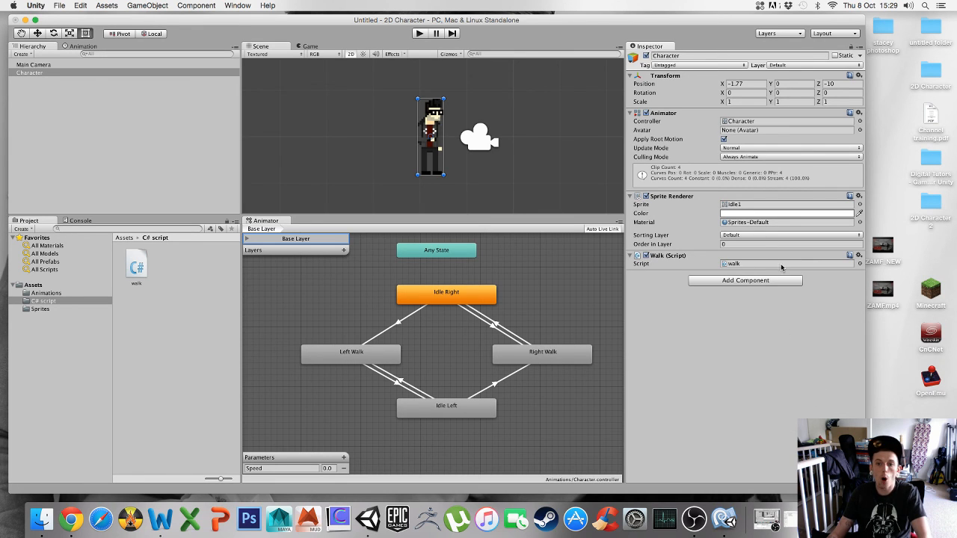
- Play the scene and test walking the character right and left, then stop playing
left_click_drag(461, 215, 460, 268)
left_click(420, 33)
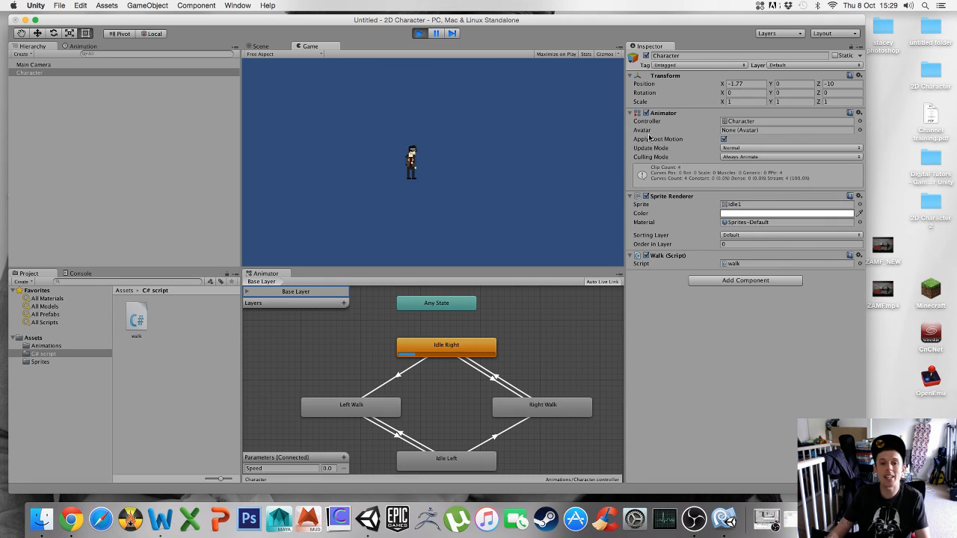
key("Right")
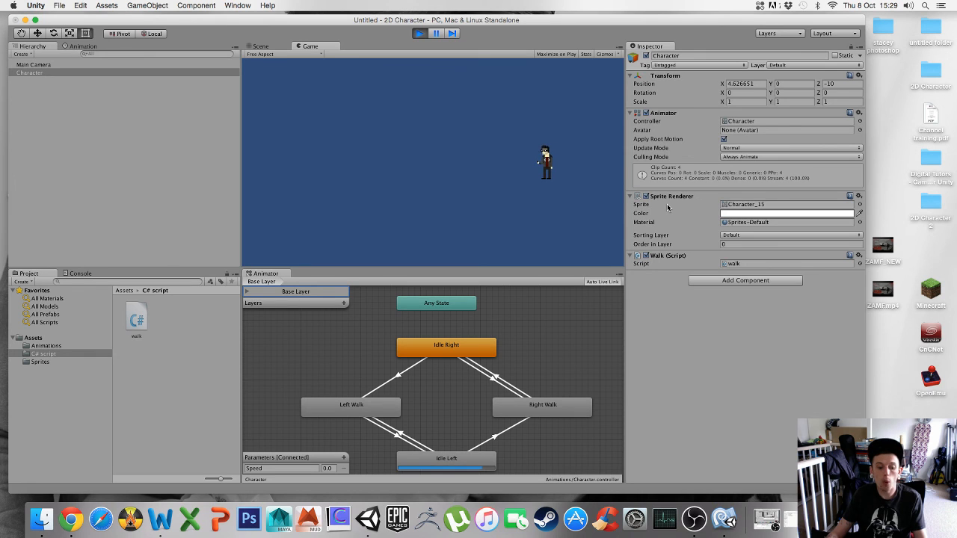
key("Left")
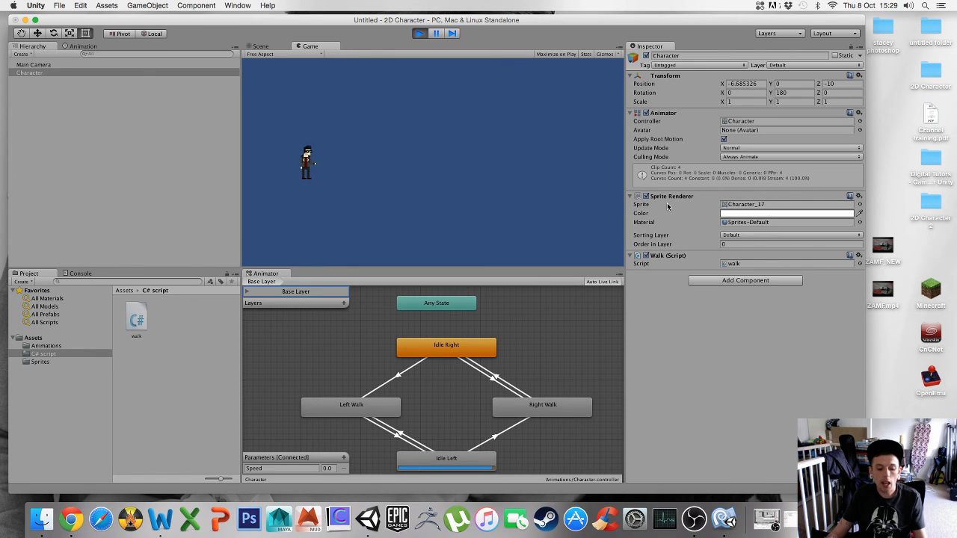
key("Right")
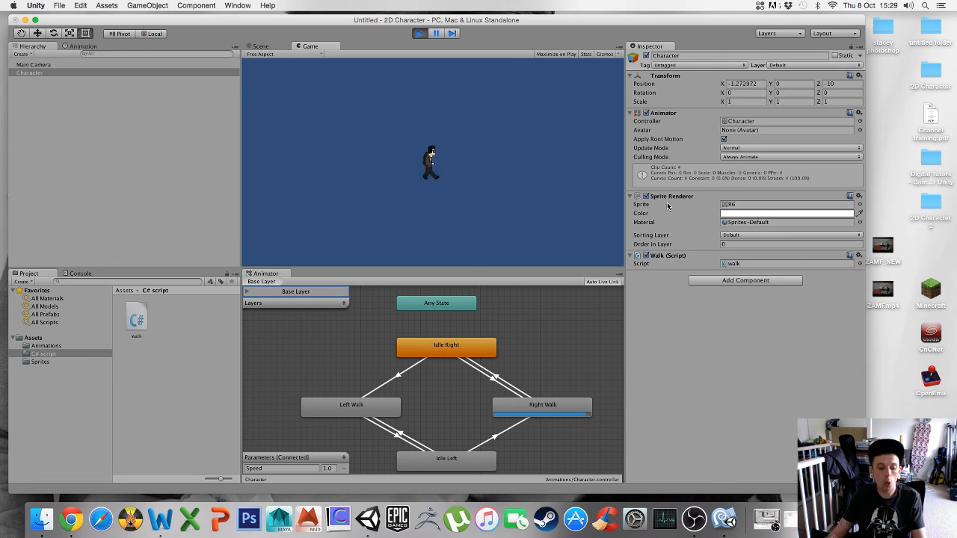
key("Left")
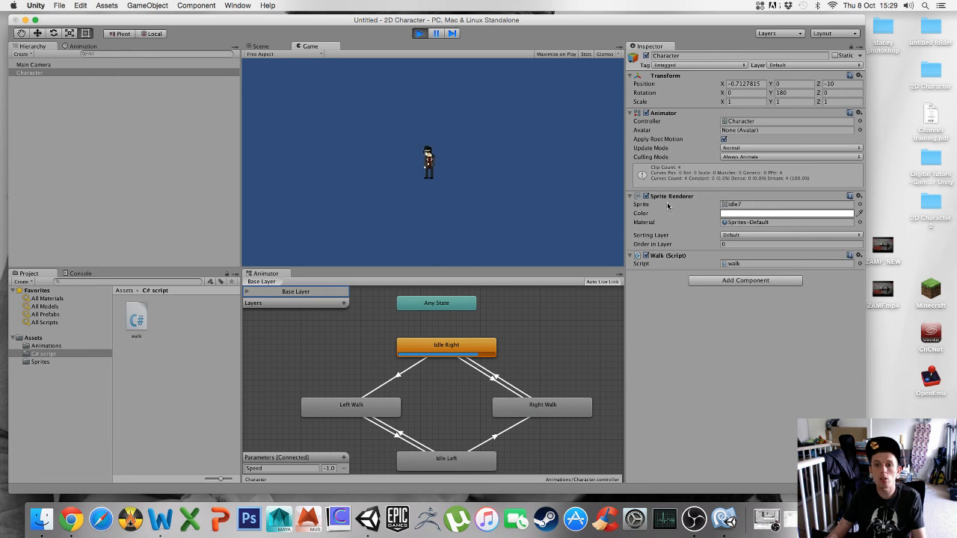
left_click(420, 33)
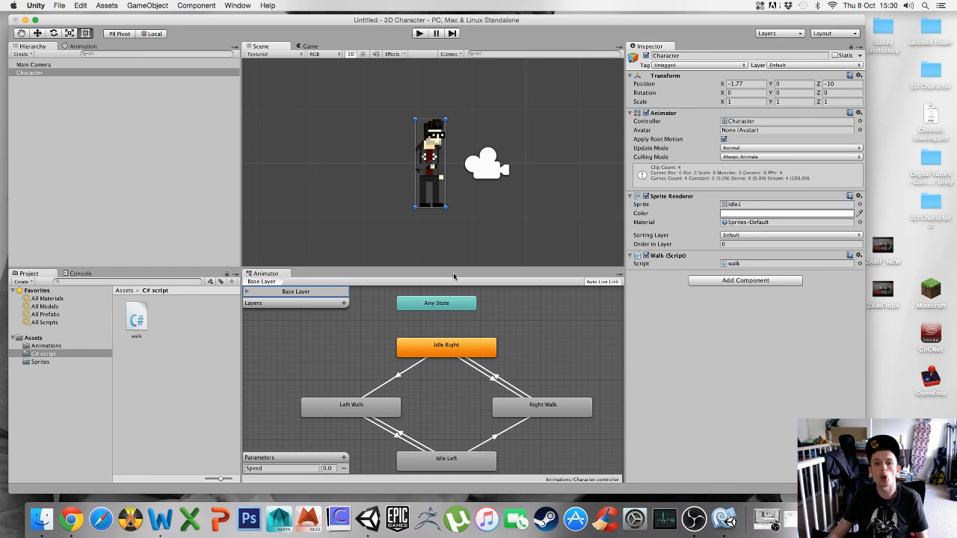
left_click_drag(454, 266, 453, 243)
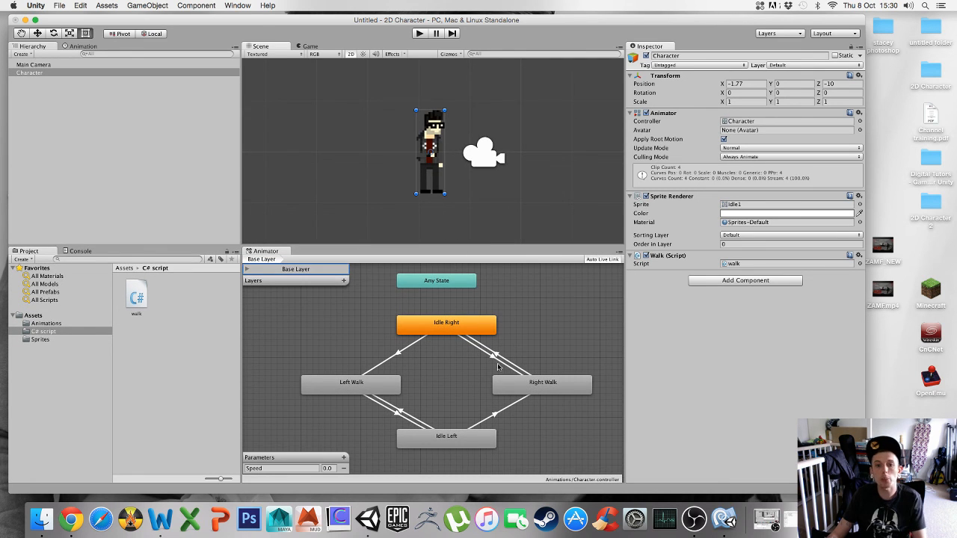
right_click(547, 331)
left_click(534, 332)
middle_click_drag(532, 339, 526, 334)
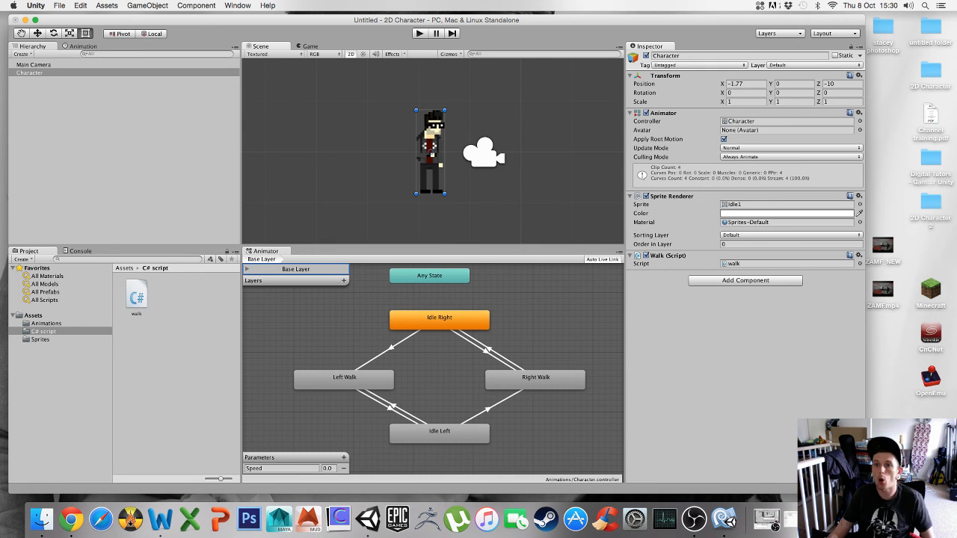
left_click(777, 524)
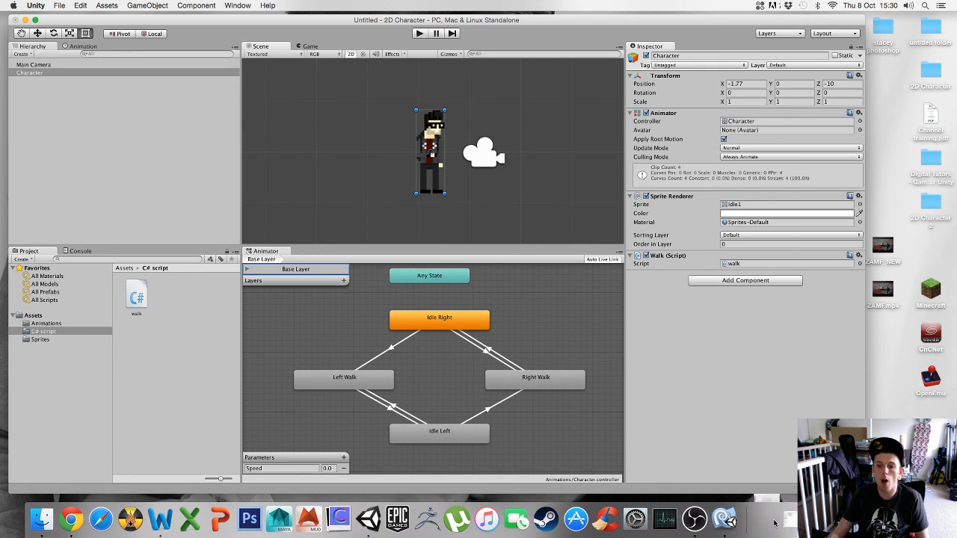